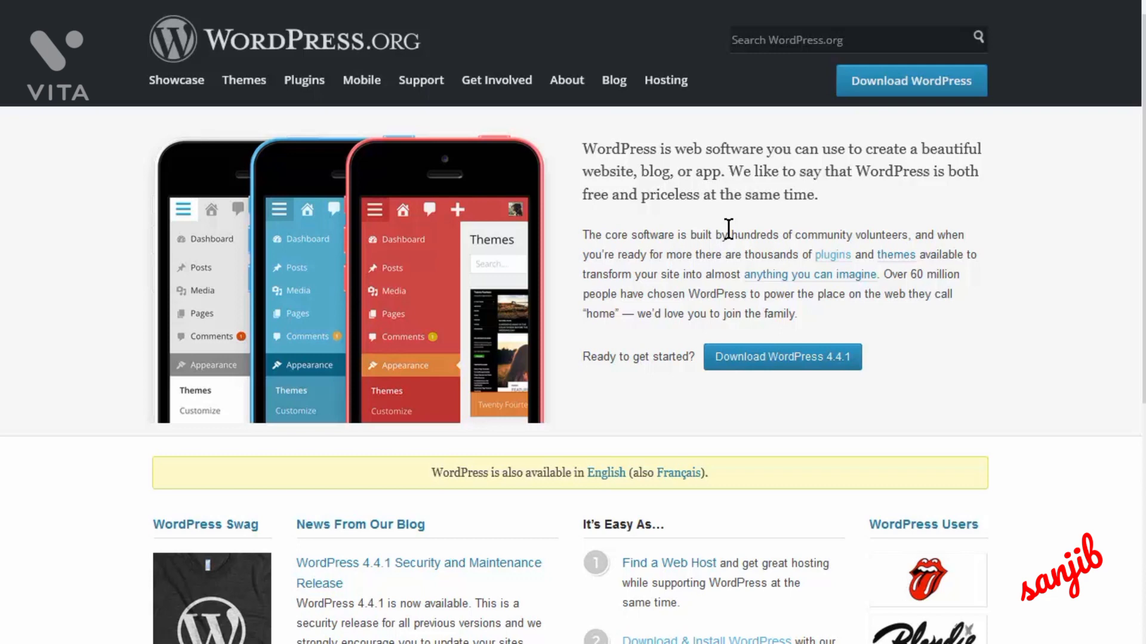
- Download the WordPress 4.4.1 zip archive from WordPress.org and save the file
{"action": "left_click", "coordinate": [901, 80]}
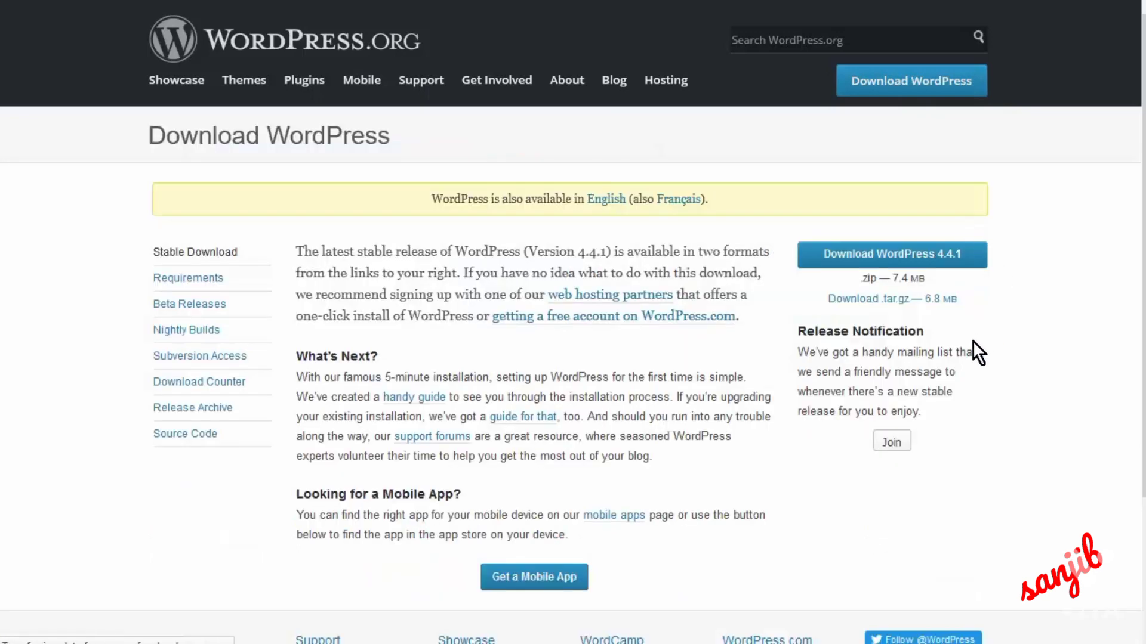
{"action": "left_click", "coordinate": [870, 256]}
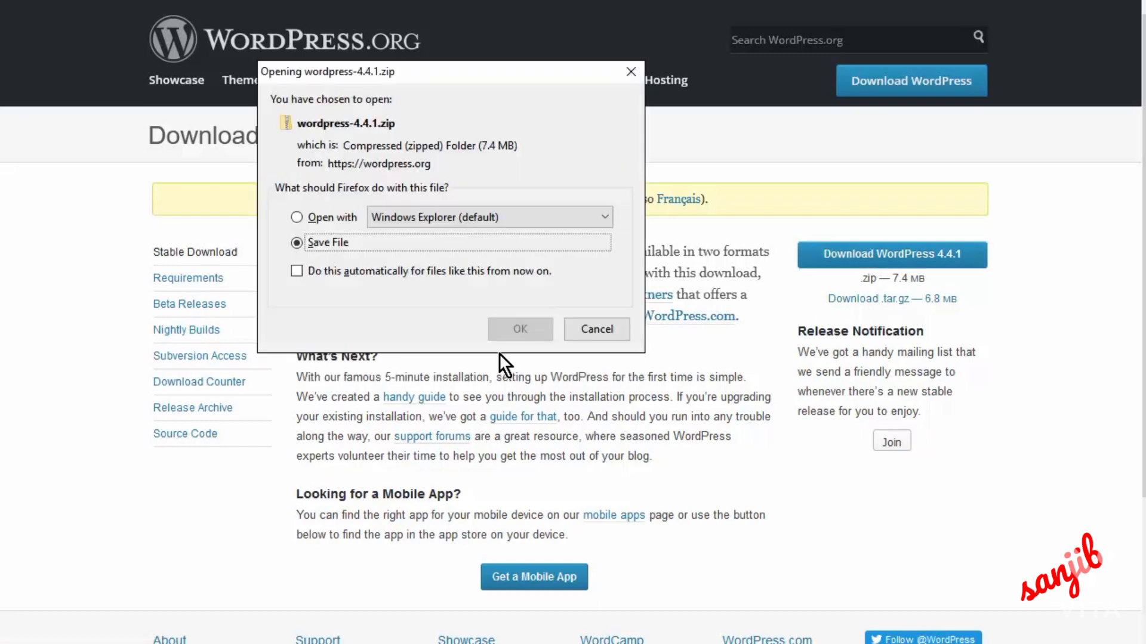
{"action": "key", "text": "Return"}
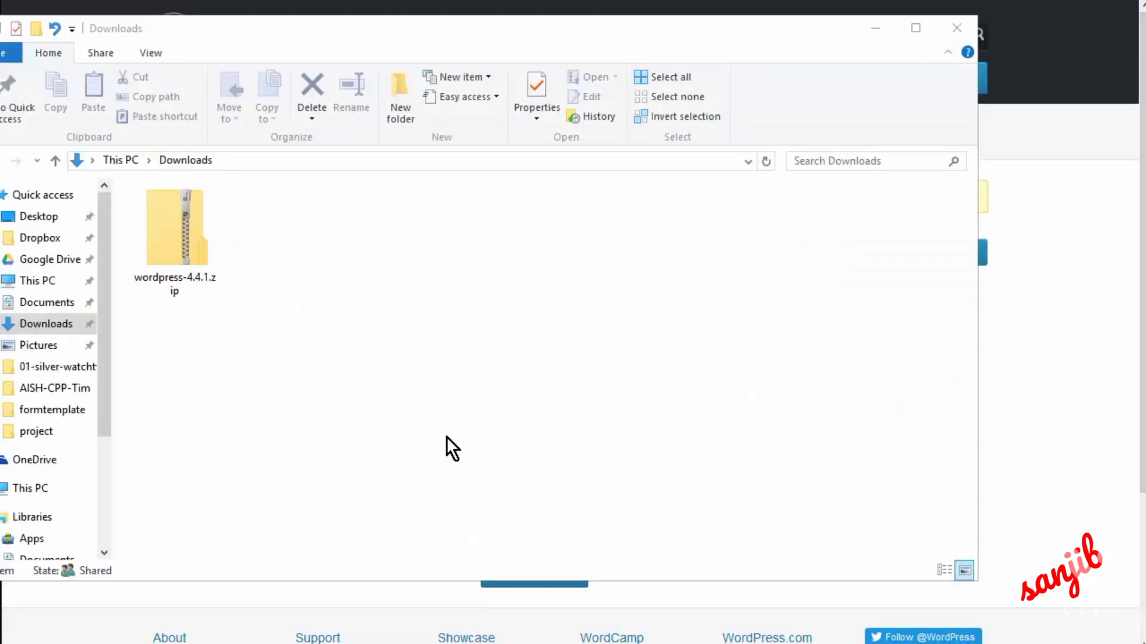
- Extract wordpress-4.4.1.zip in the Downloads folder with 7-Zip's Extract files command
{"action": "left_click", "coordinate": [166, 201]}
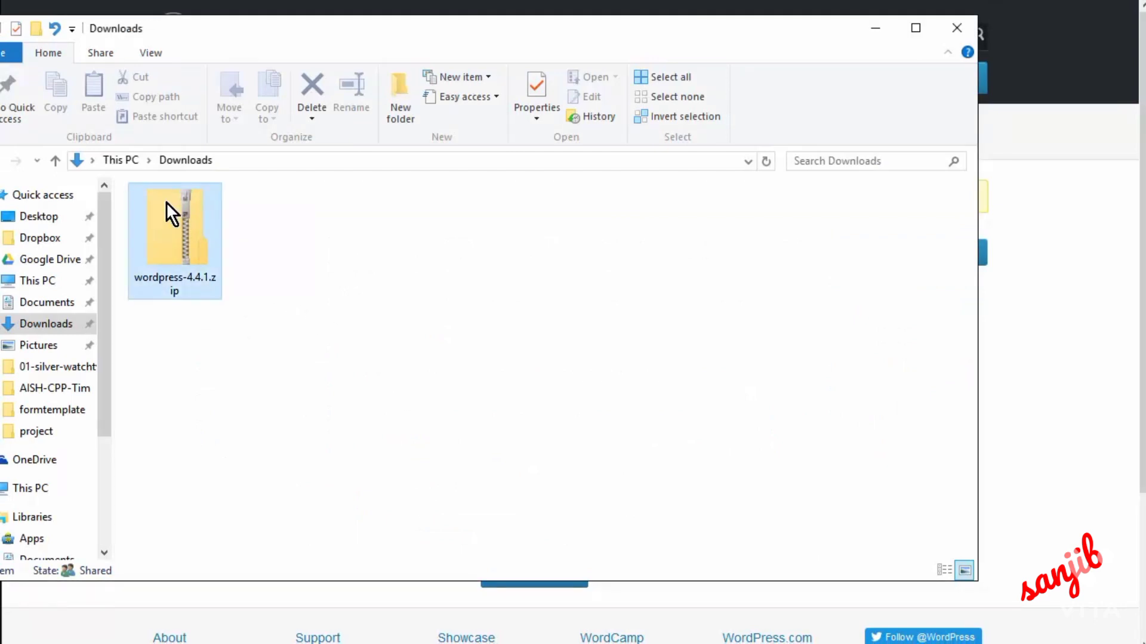
{"action": "right_click", "coordinate": [166, 202]}
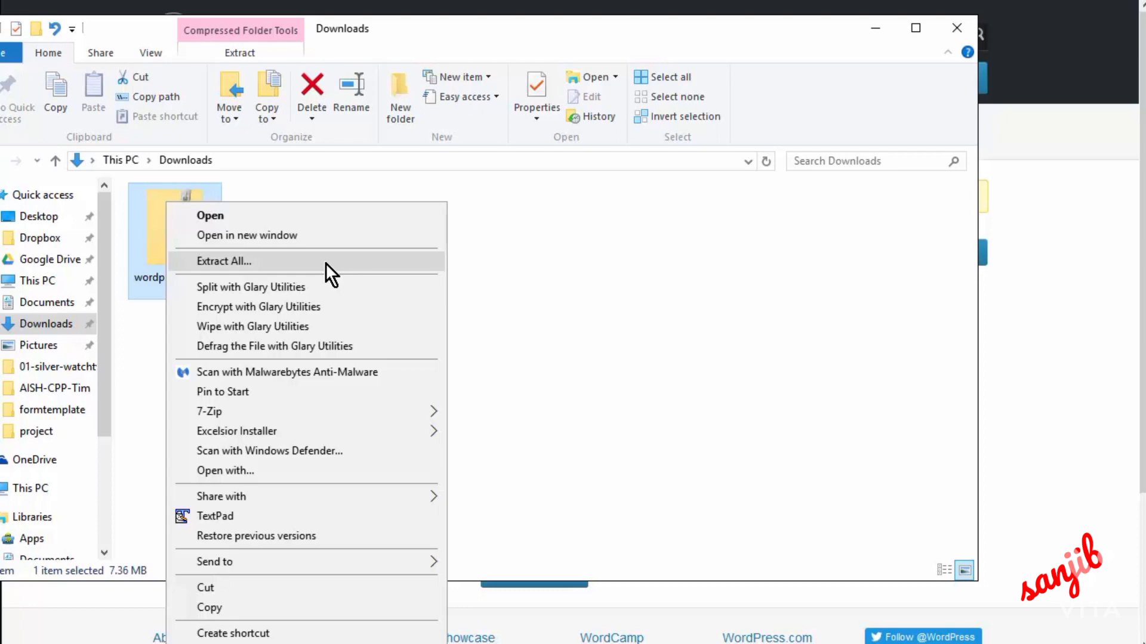
{"action": "mouse_move", "coordinate": [336, 413]}
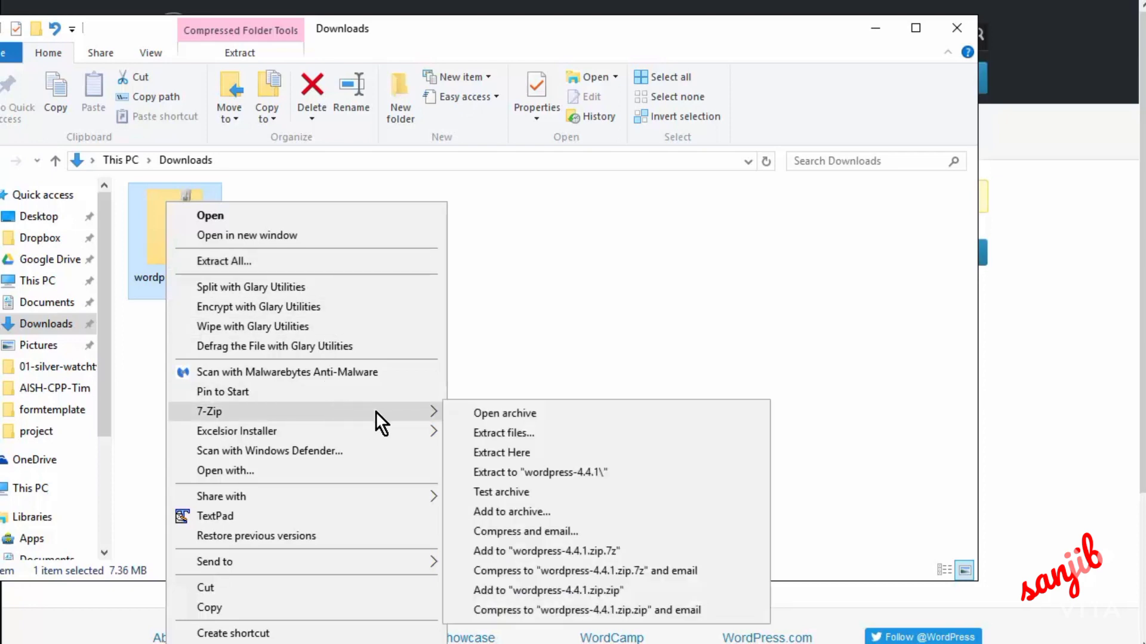
{"action": "left_click", "coordinate": [549, 432]}
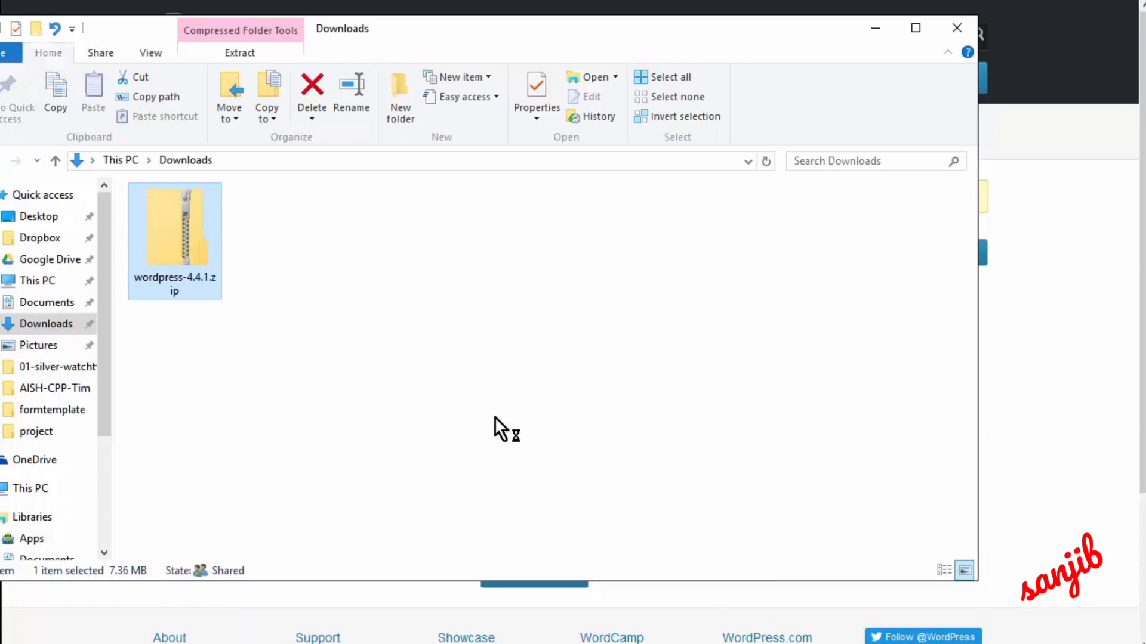
{"action": "left_click", "coordinate": [676, 356]}
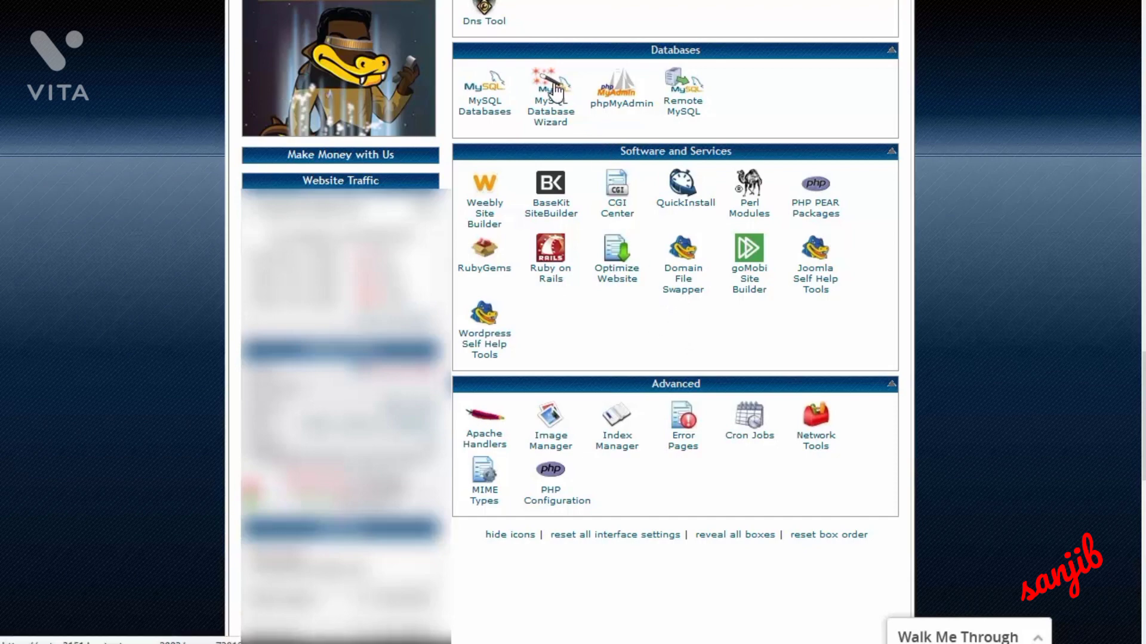
- Create a database with the suffix ar in the HostGator MySQL Database Wizard and name its user ar
{"action": "left_click", "coordinate": [555, 91]}
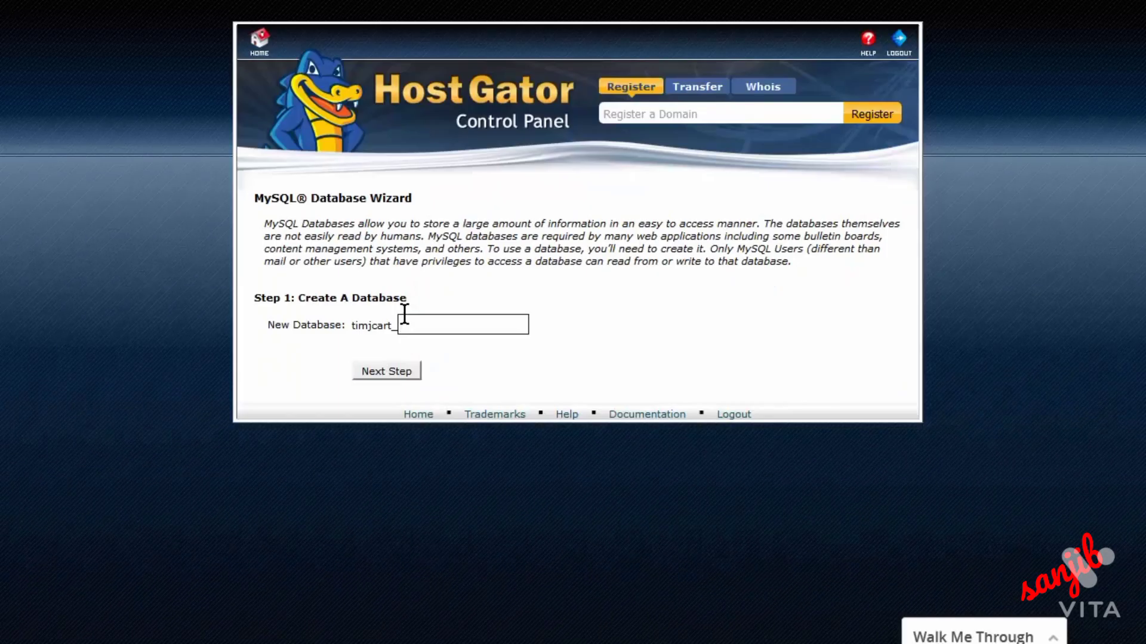
{"action": "type", "text": "ar"}
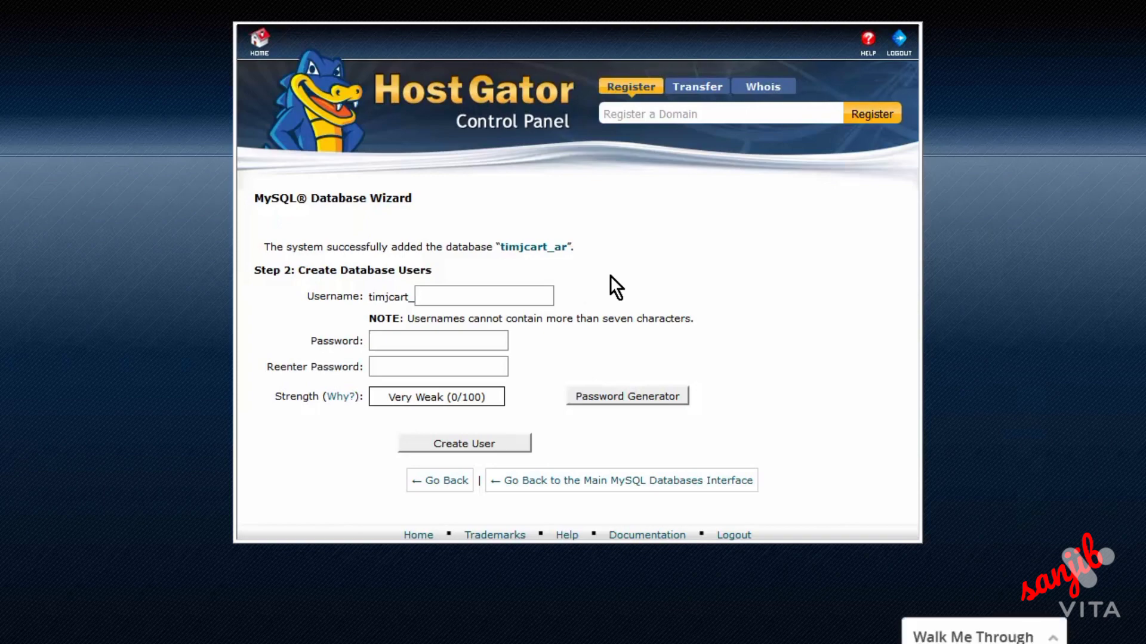
{"action": "type", "text": "ar"}
{"action": "key", "text": "Tab"}
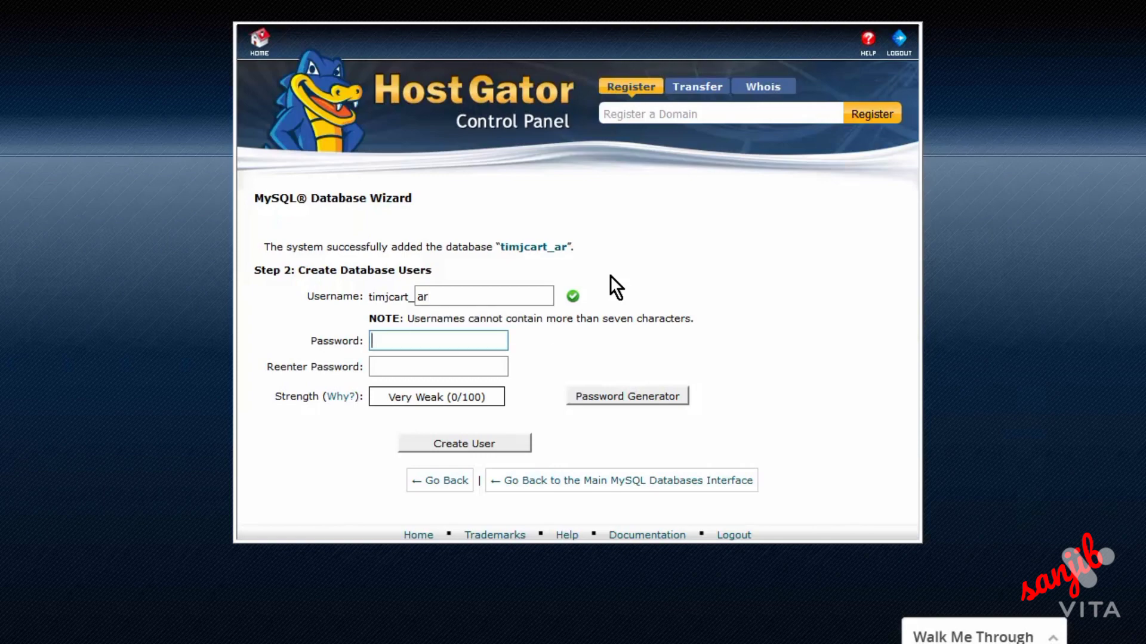
- Generate a password for the database user, copy it, mark it as copied to a secure location and use it
{"action": "left_click", "coordinate": [622, 395]}
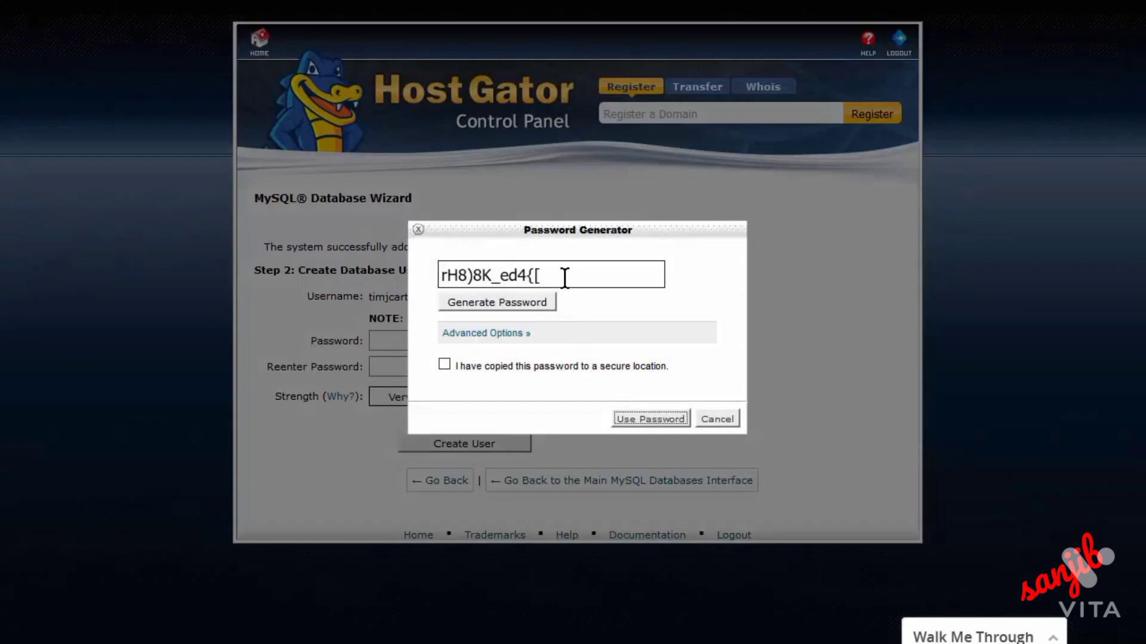
{"action": "left_click_drag", "start_coordinate": [563, 276], "coordinate": [379, 266]}
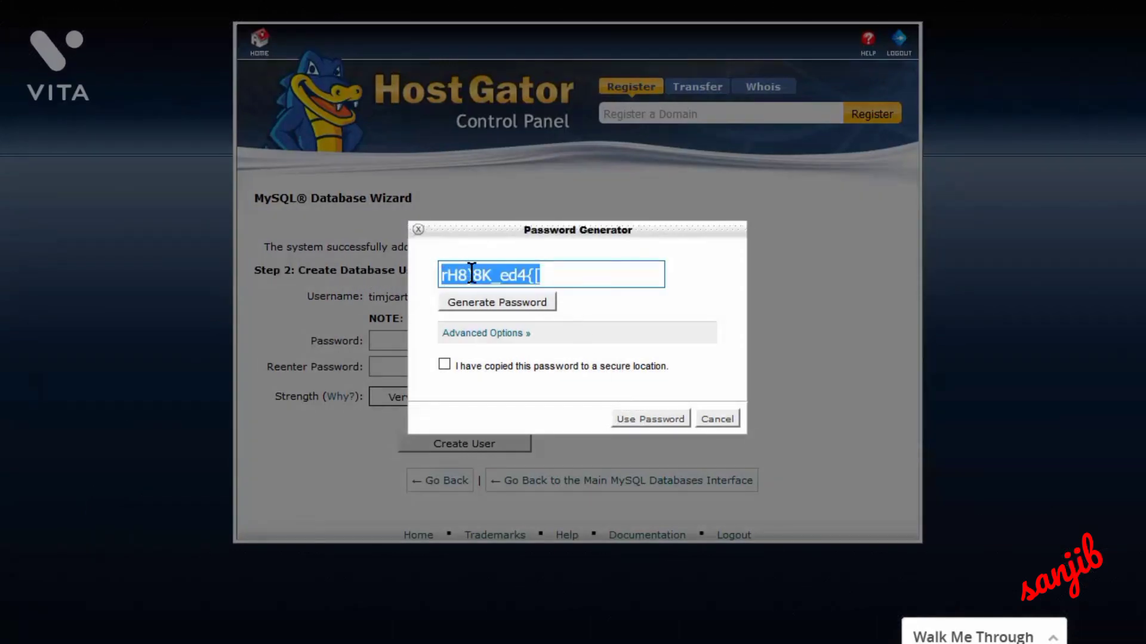
{"action": "right_click", "coordinate": [495, 274]}
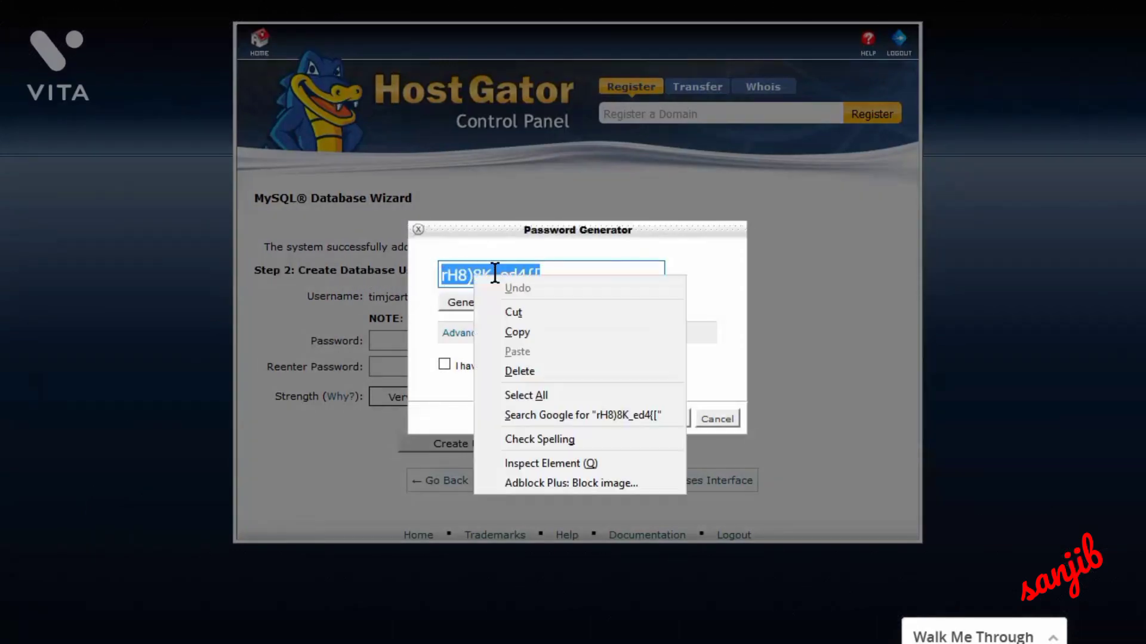
{"action": "left_click", "coordinate": [536, 328]}
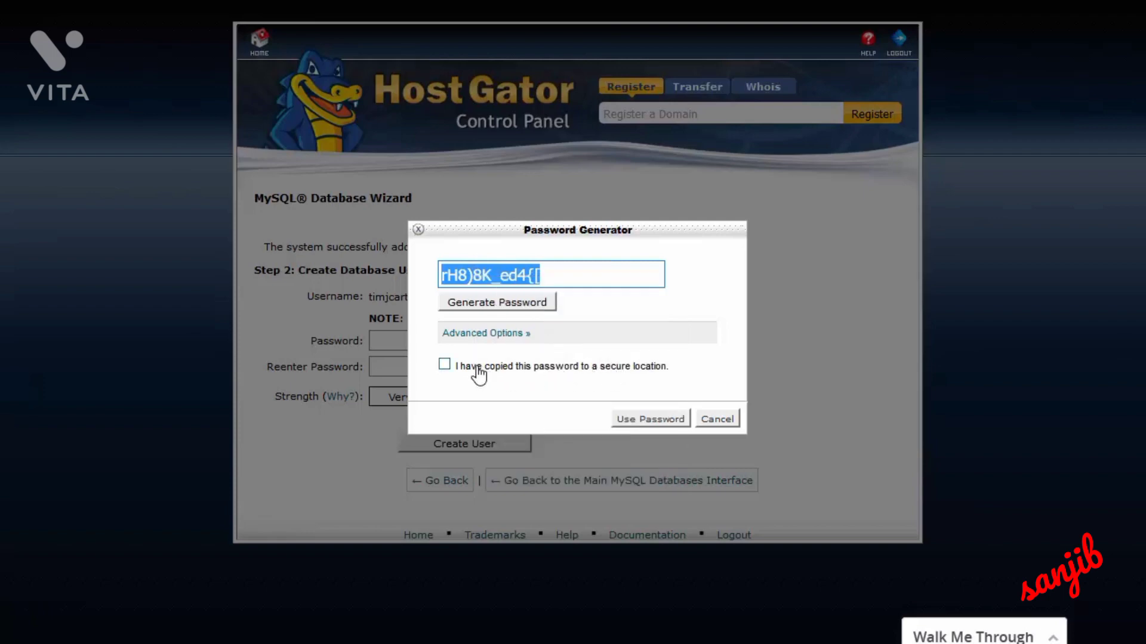
{"action": "left_click", "coordinate": [444, 364]}
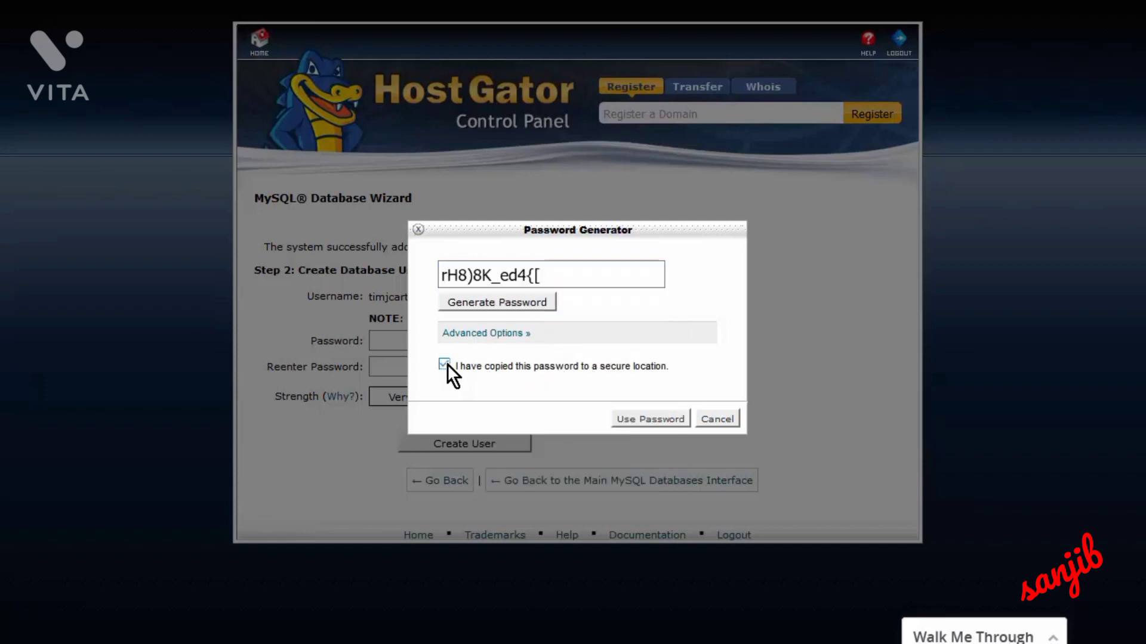
{"action": "left_click", "coordinate": [656, 418]}
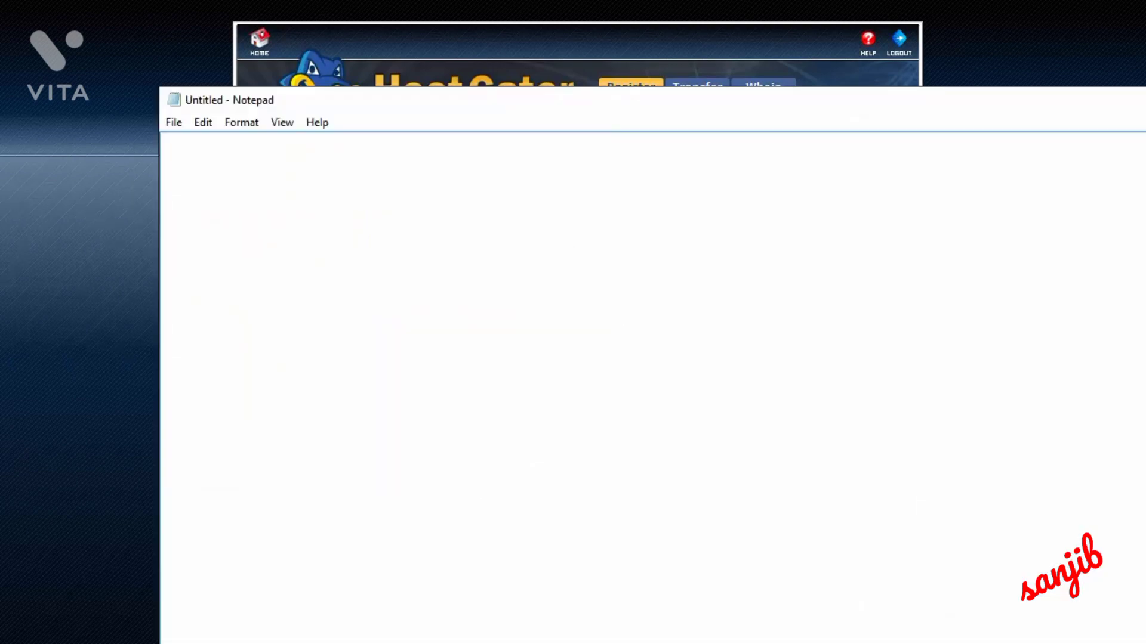
- Paste the database user's password into an empty Notepad document and create the user in the database wizard
{"action": "key", "text": "Return"}
{"action": "key", "text": "ctrl+v"}
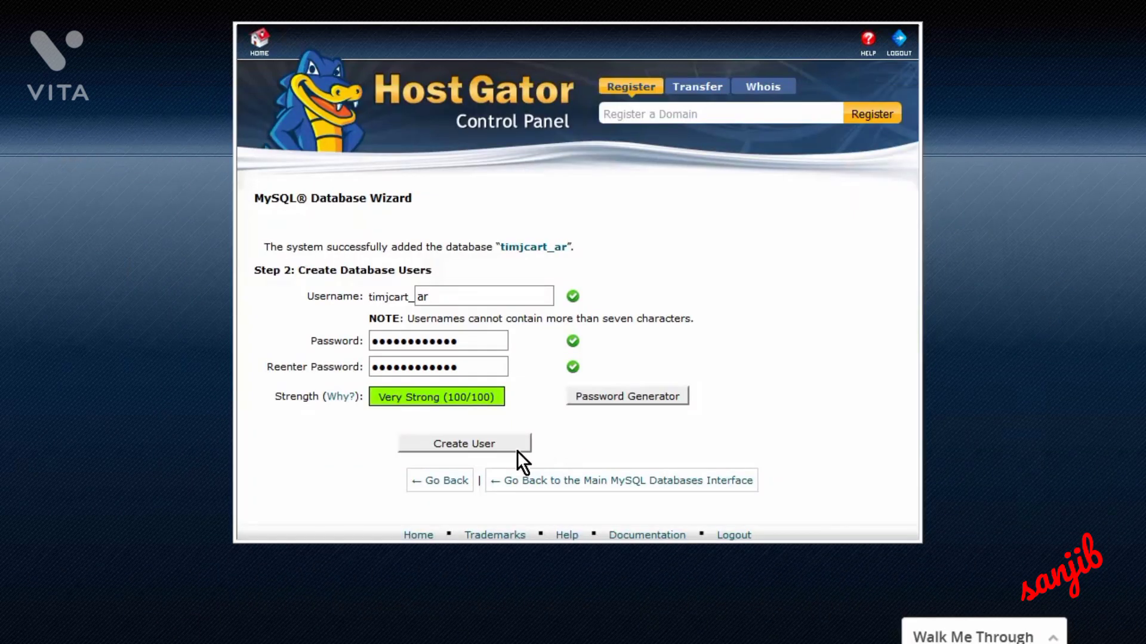
{"action": "left_click", "coordinate": [485, 444]}
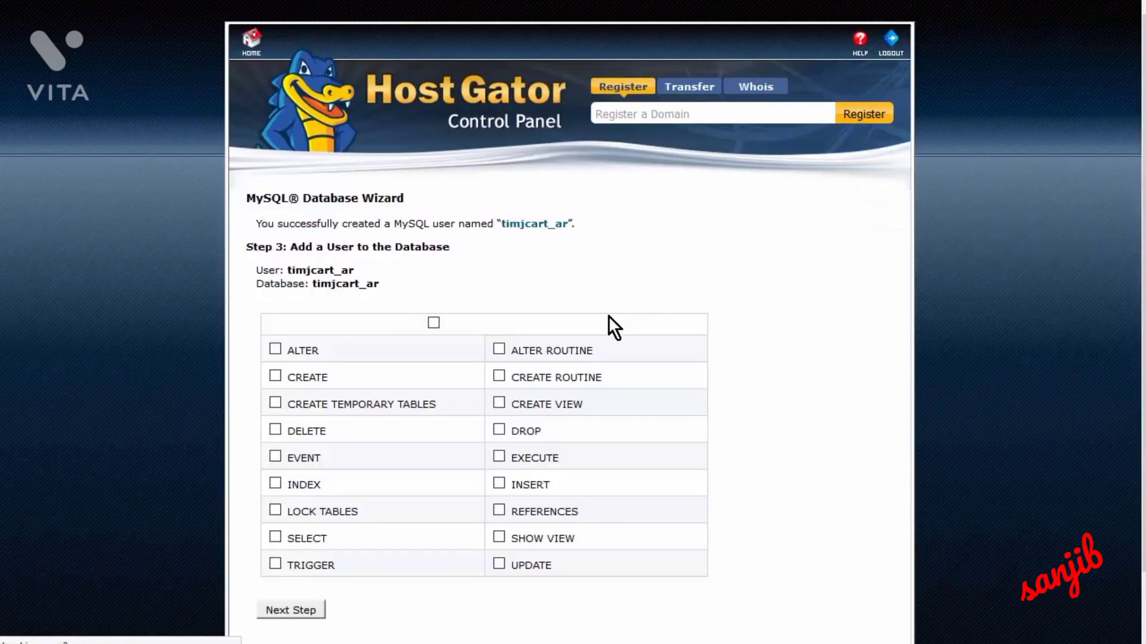
- Grant the new user all privileges on the database and submit the assignment
{"action": "left_click", "coordinate": [434, 323]}
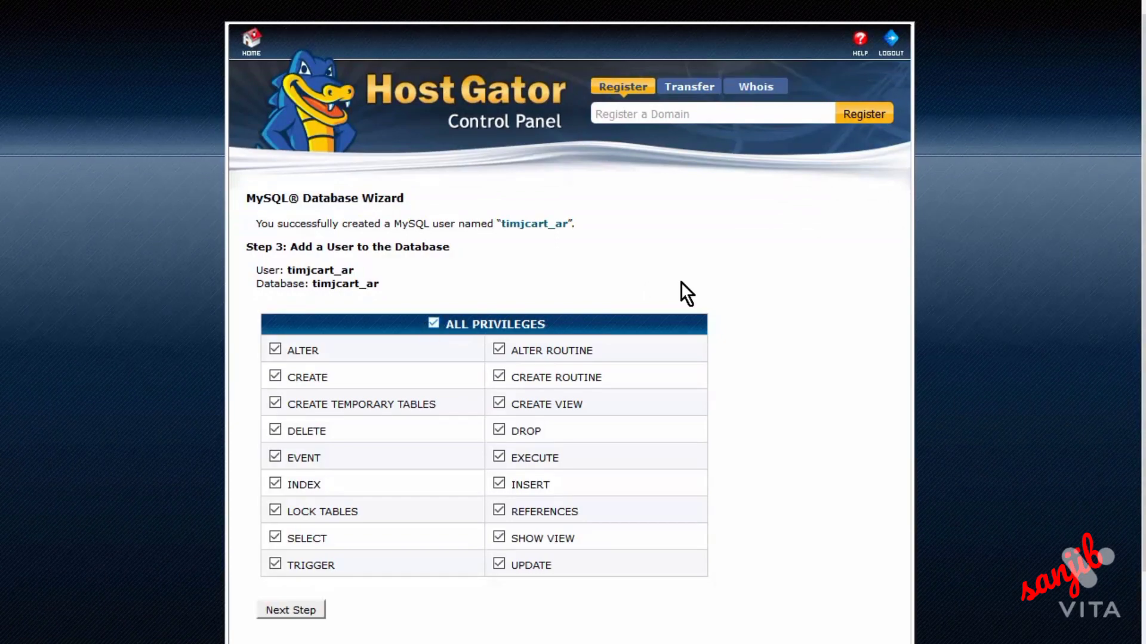
{"action": "scroll", "coordinate": [696, 284], "scroll_direction": "down", "scroll_amount": 2}
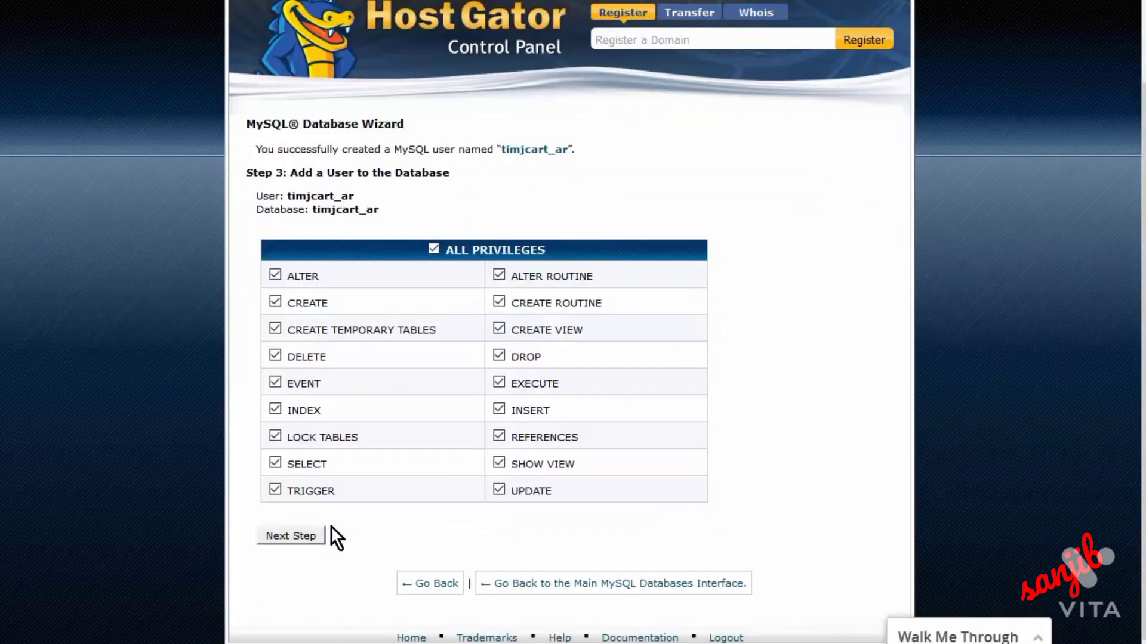
{"action": "left_click", "coordinate": [285, 536]}
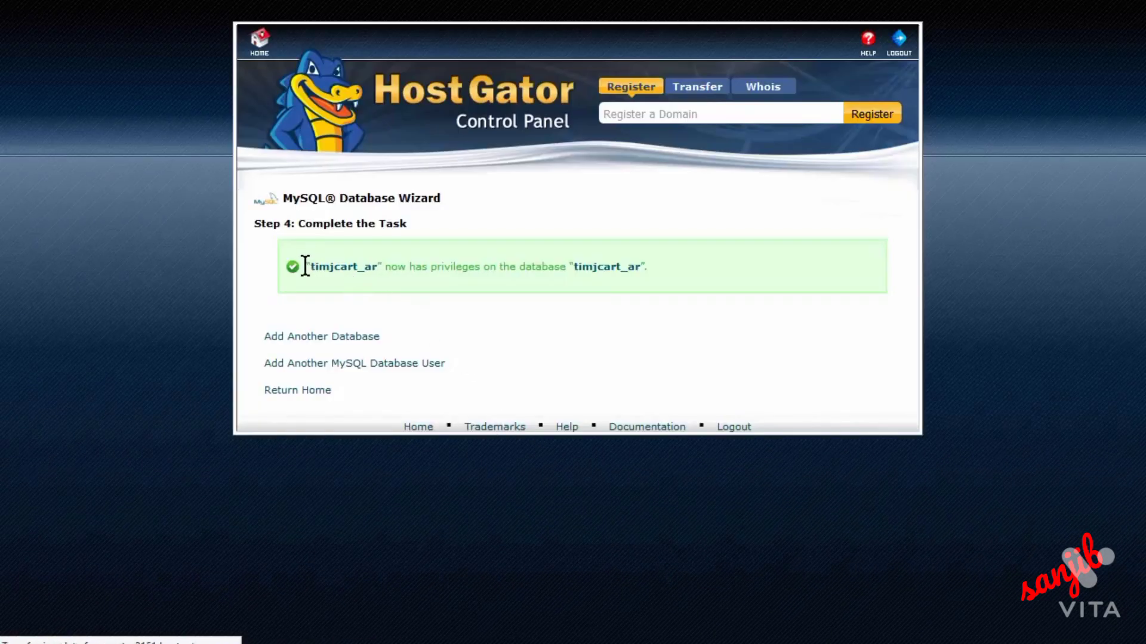
- Copy the wizard's final message with the user and database names into the Notepad notes
{"action": "left_click_drag", "start_coordinate": [305, 266], "coordinate": [660, 271]}
{"action": "right_click", "coordinate": [622, 274]}
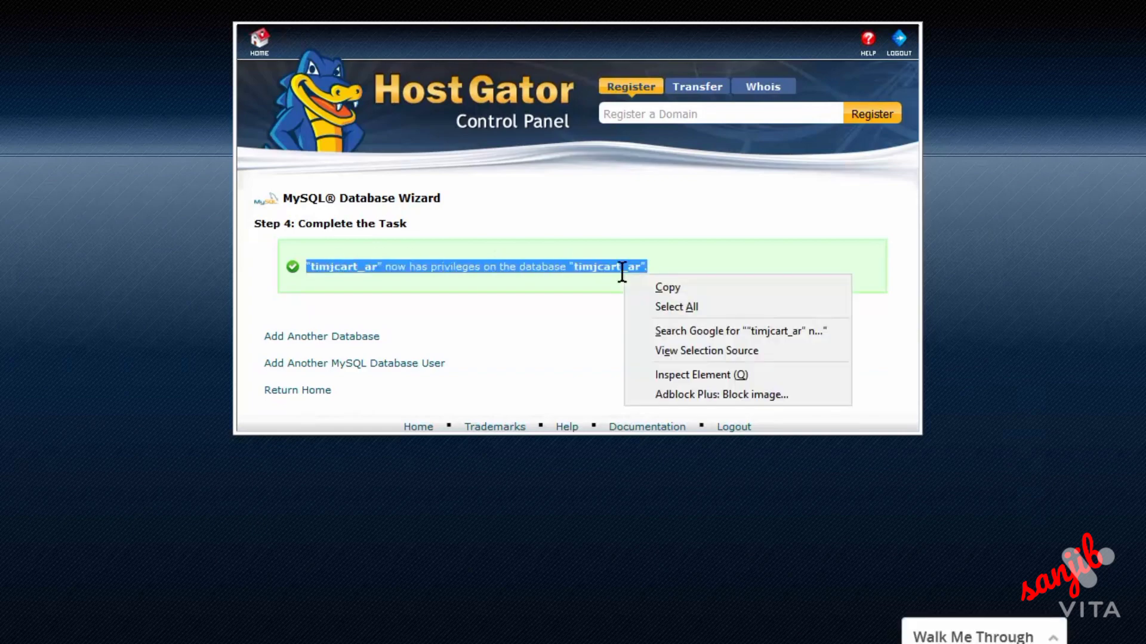
{"action": "left_click", "coordinate": [678, 287]}
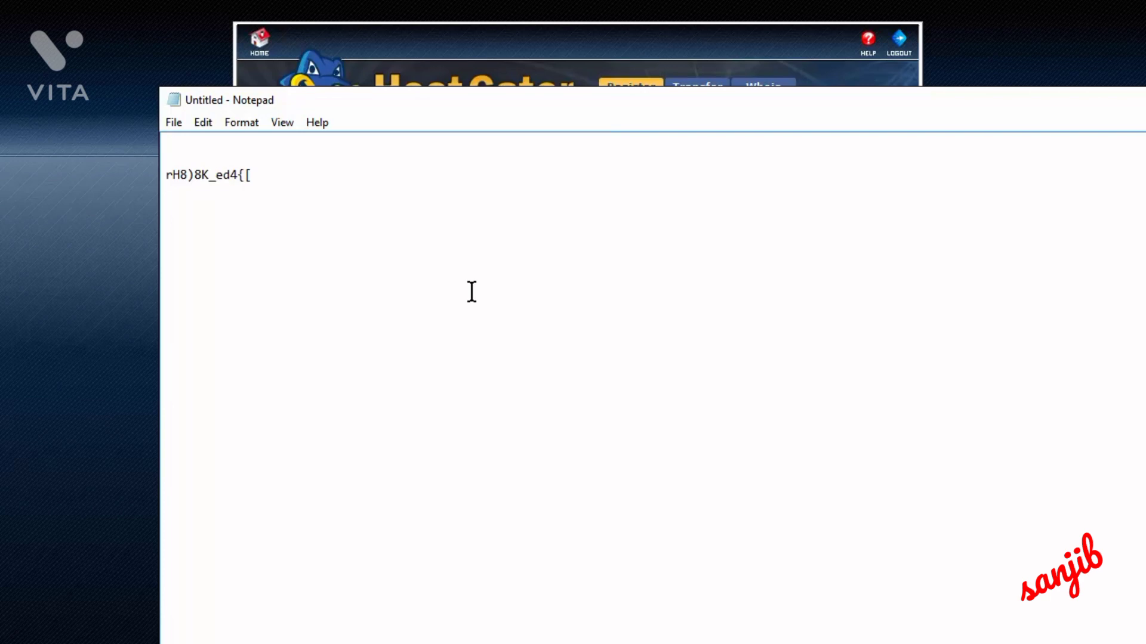
{"action": "key", "text": "ctrl+v"}
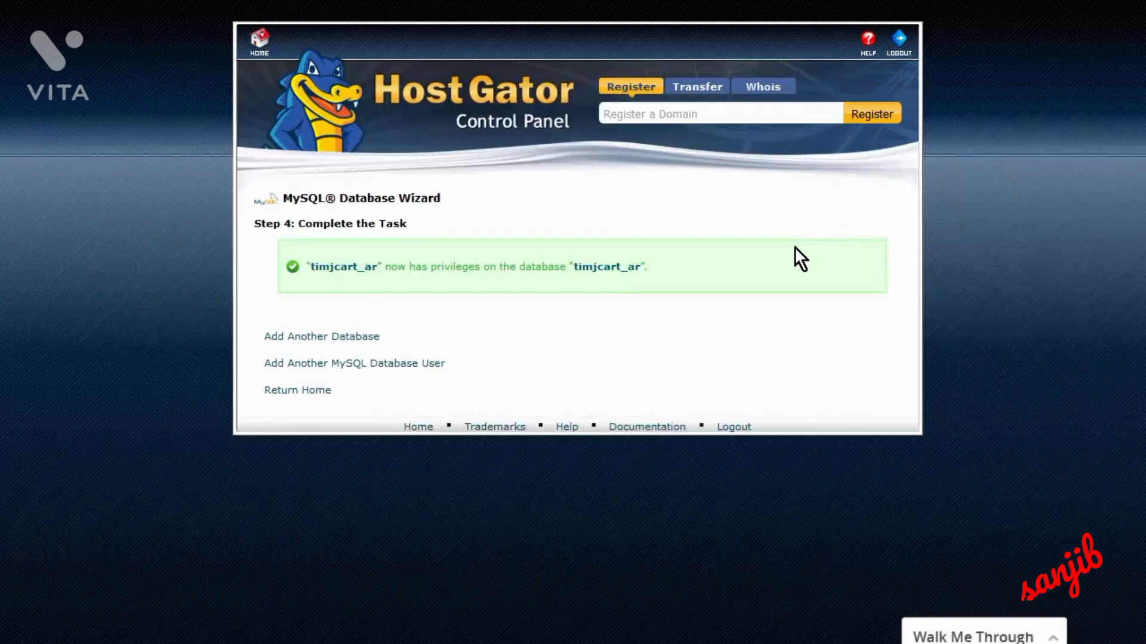
- Return to the HostGator control panel home page and open phpMyAdmin
{"action": "left_click", "coordinate": [260, 52]}
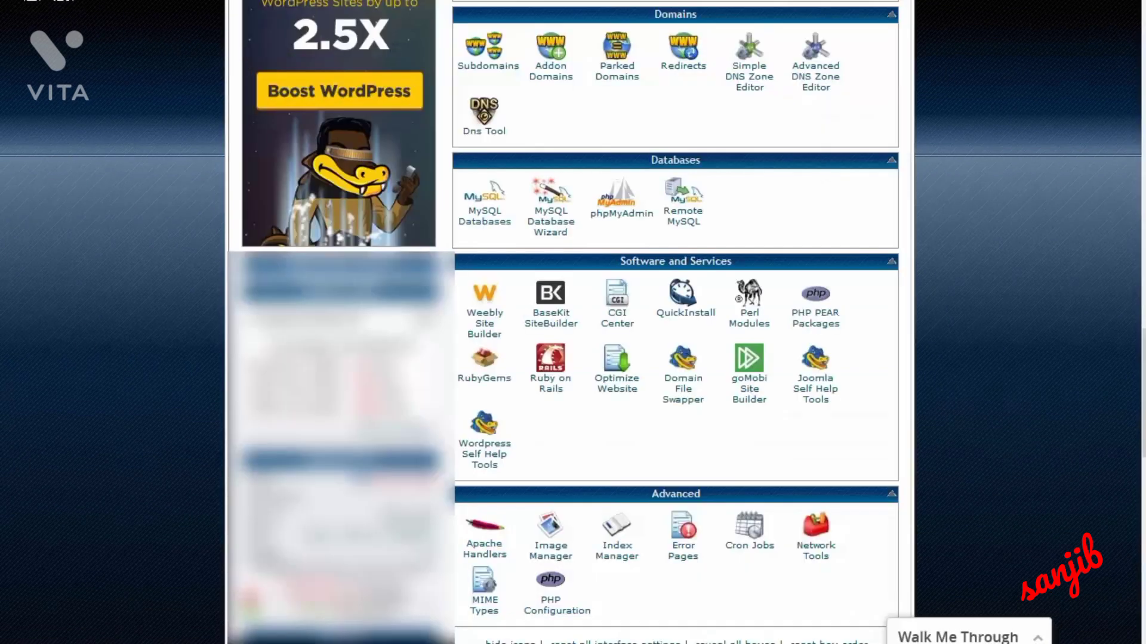
{"action": "left_click", "coordinate": [612, 213]}
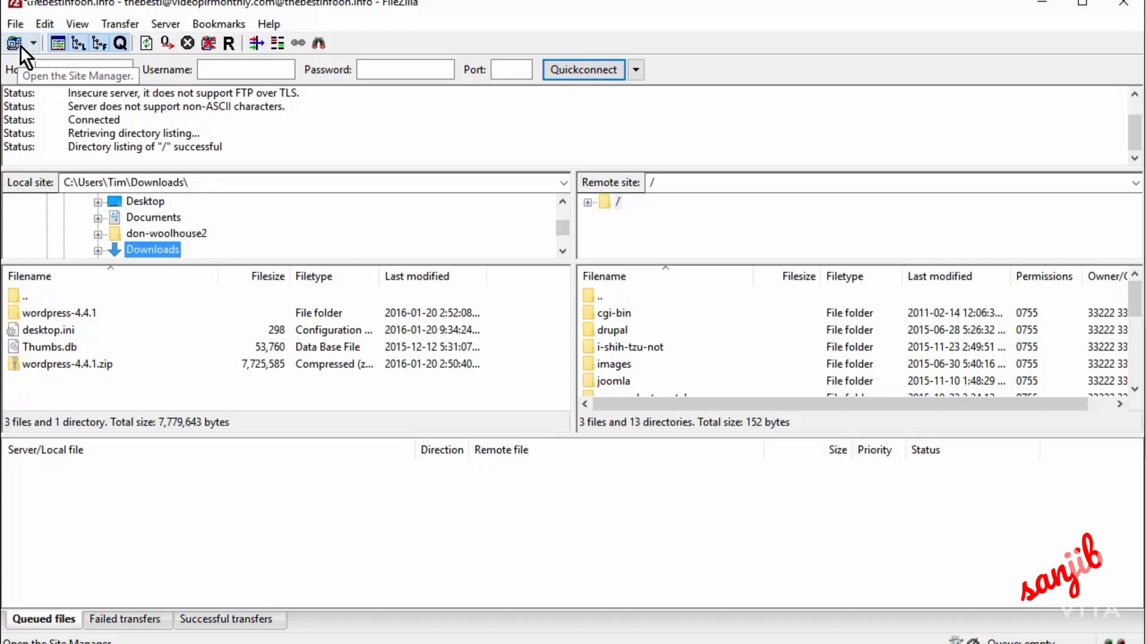
- Switch to FileZilla and browse the local site to the wordpress folder inside wordpress-4.4.1
{"action": "double_click", "coordinate": [87, 314]}
{"action": "double_click", "coordinate": [69, 313]}
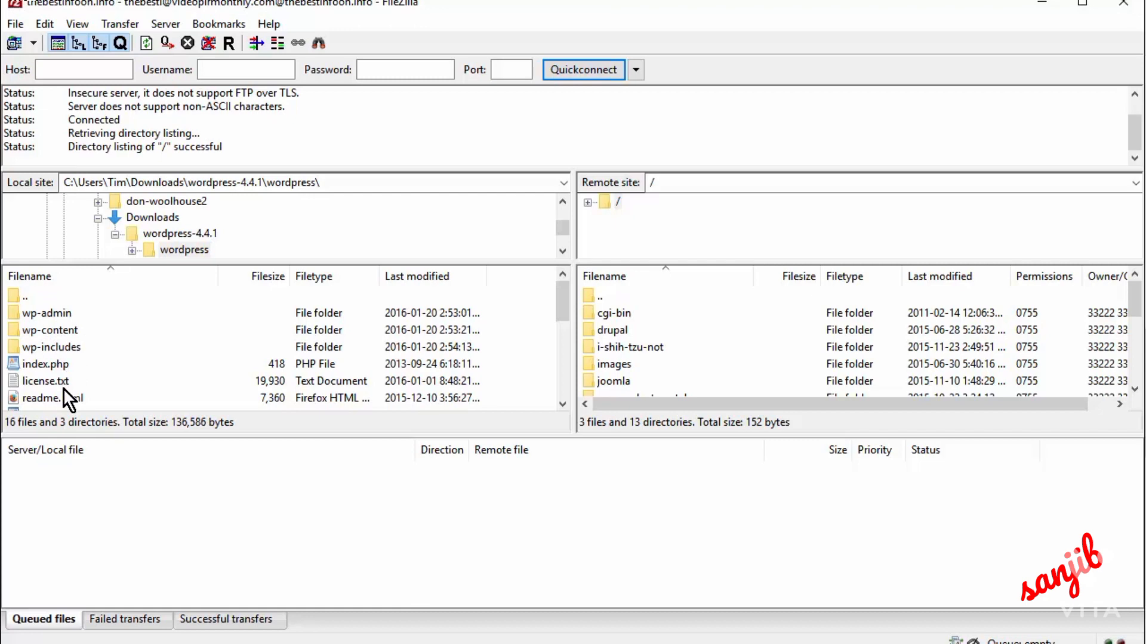
- Create a directory named ar in the remote site's root and enter it
{"action": "left_click", "coordinate": [620, 297]}
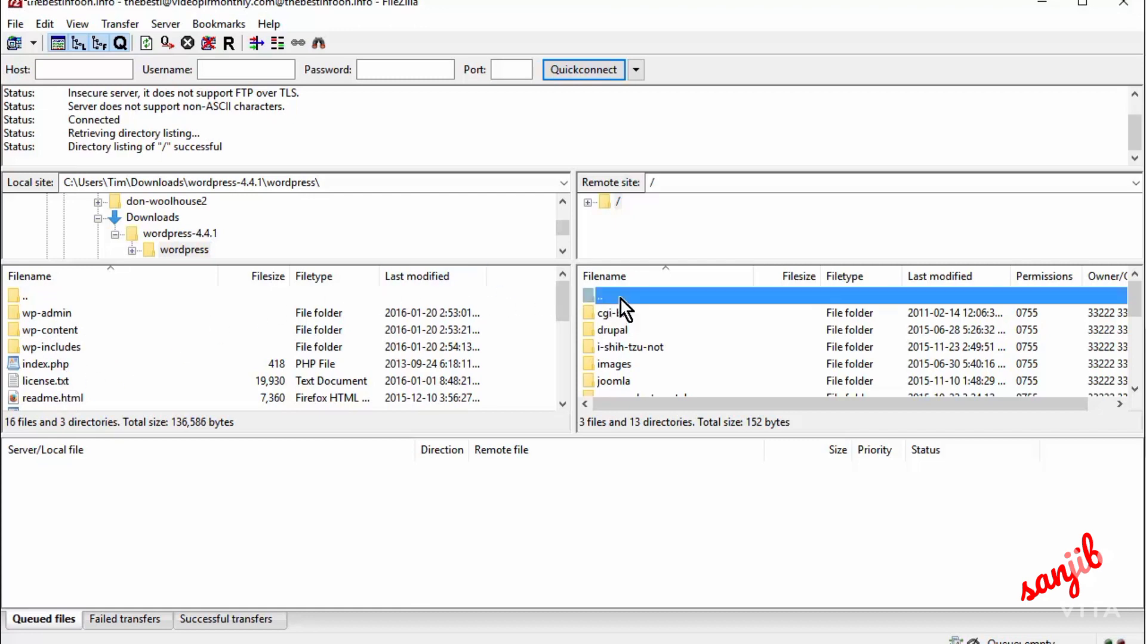
{"action": "right_click", "coordinate": [620, 298]}
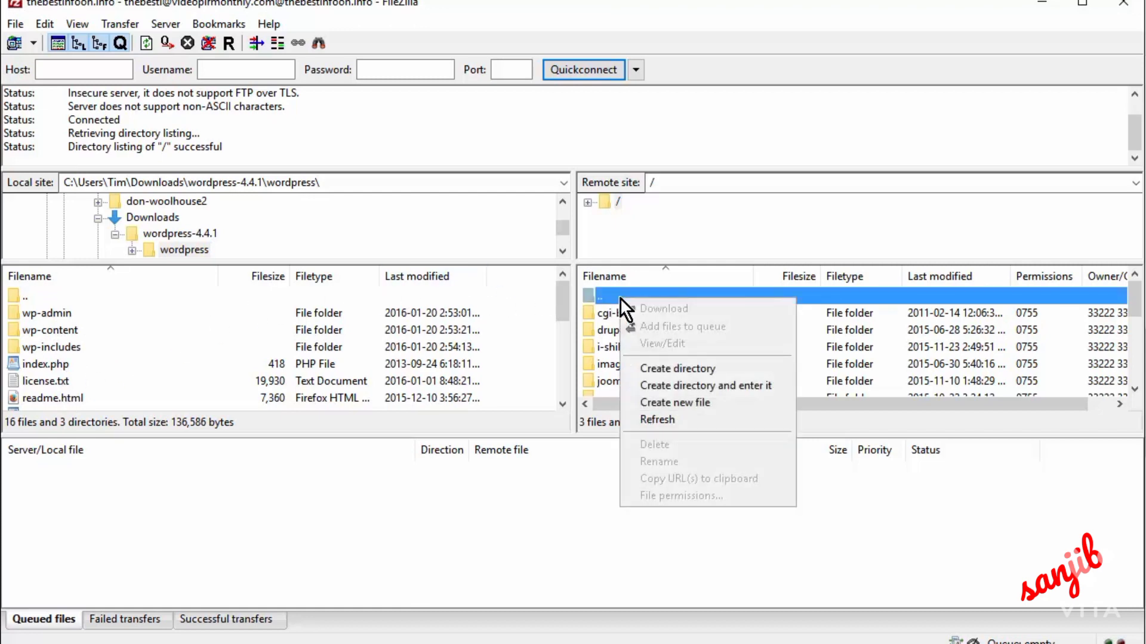
{"action": "left_click", "coordinate": [718, 365]}
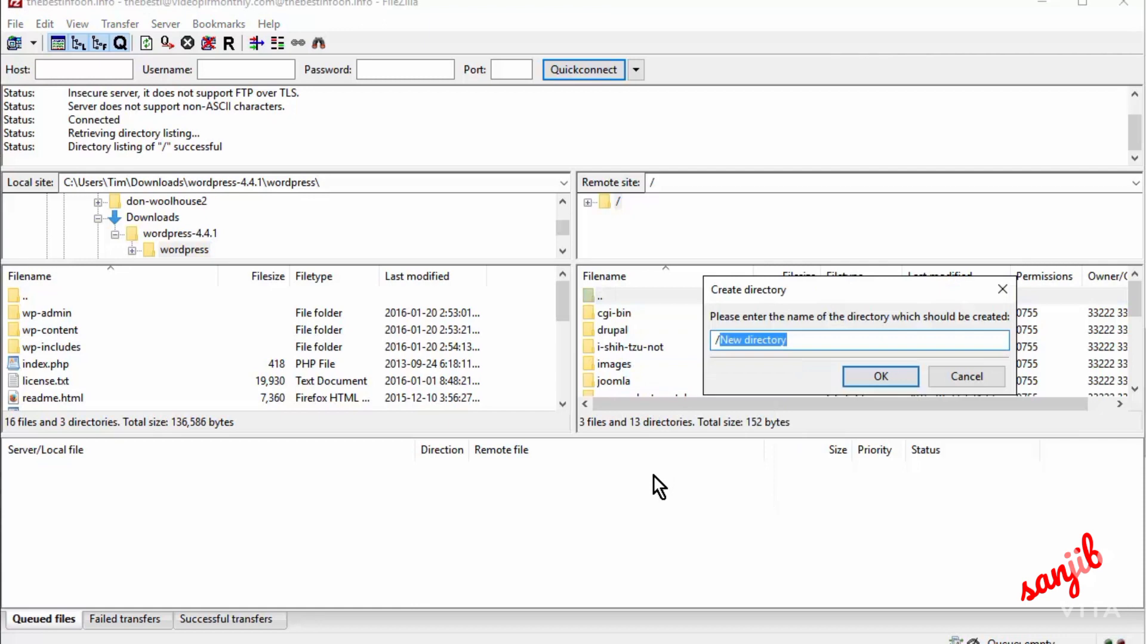
{"action": "type", "text": "ar"}
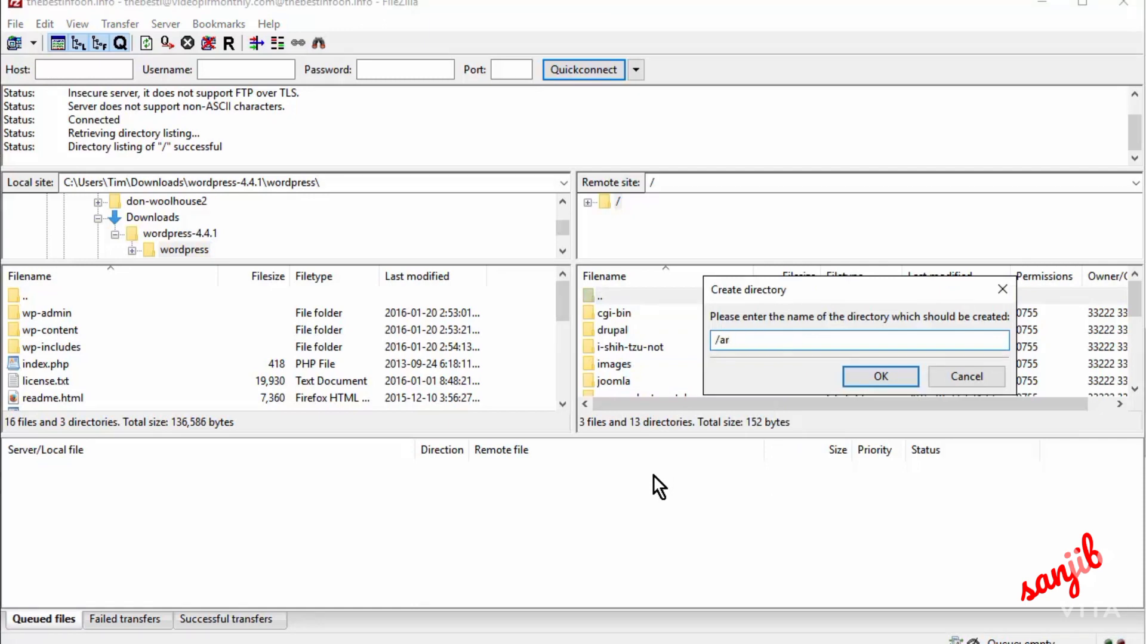
{"action": "key", "text": "Return"}
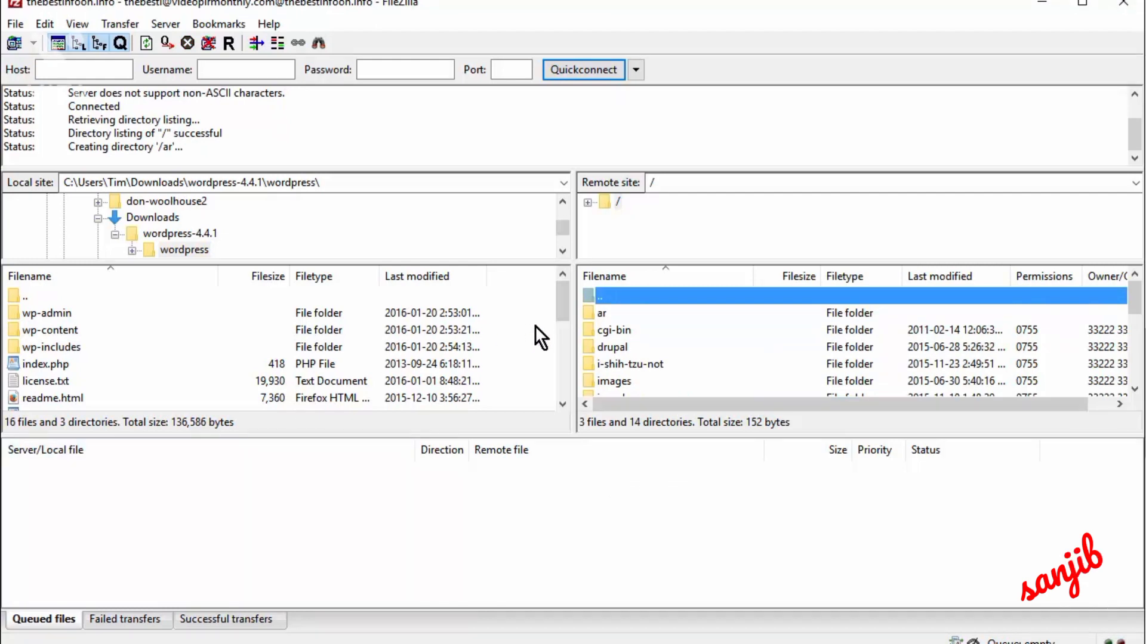
{"action": "double_click", "coordinate": [603, 310]}
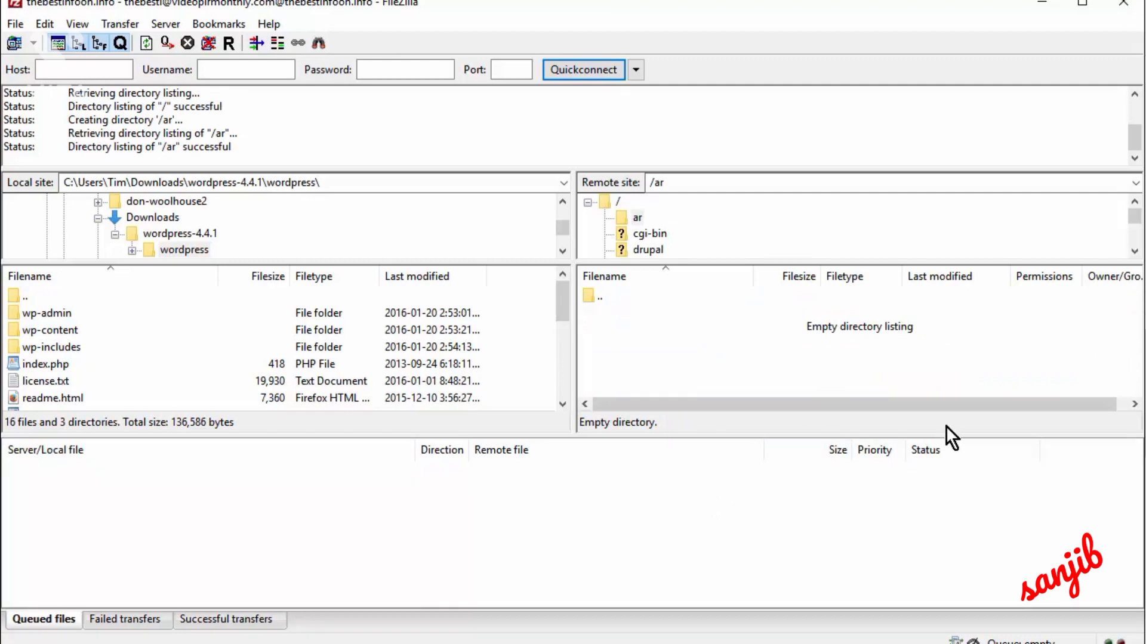
- Upload all files and folders of the local wordpress folder to the remote ar directory
{"action": "left_click", "coordinate": [71, 314]}
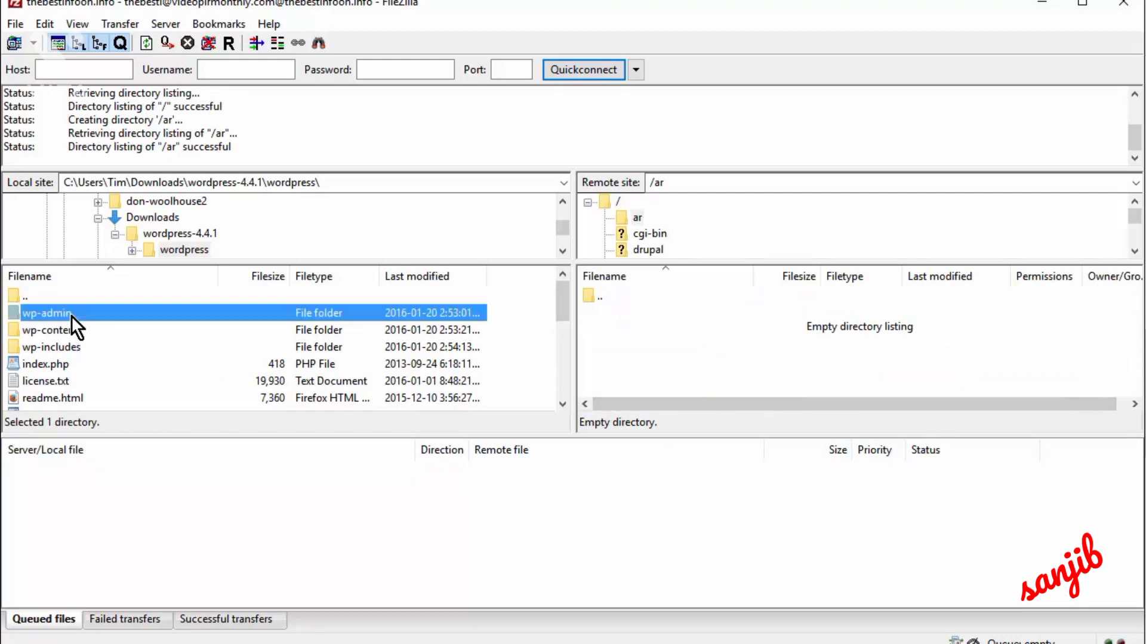
{"action": "key", "text": "ctrl+a"}
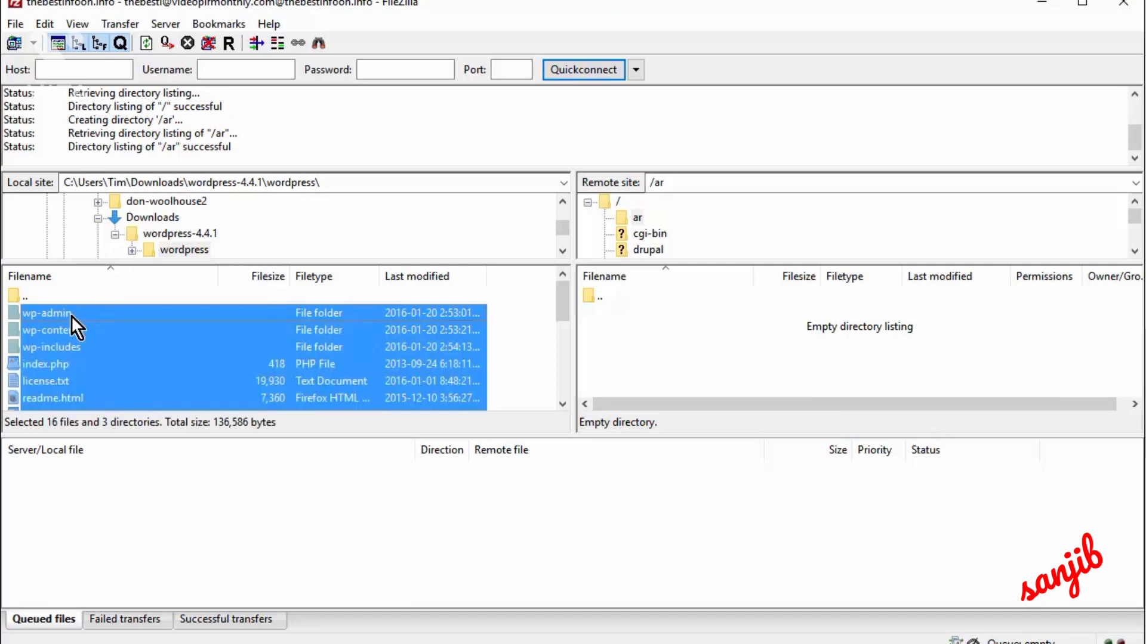
{"action": "right_click", "coordinate": [74, 317]}
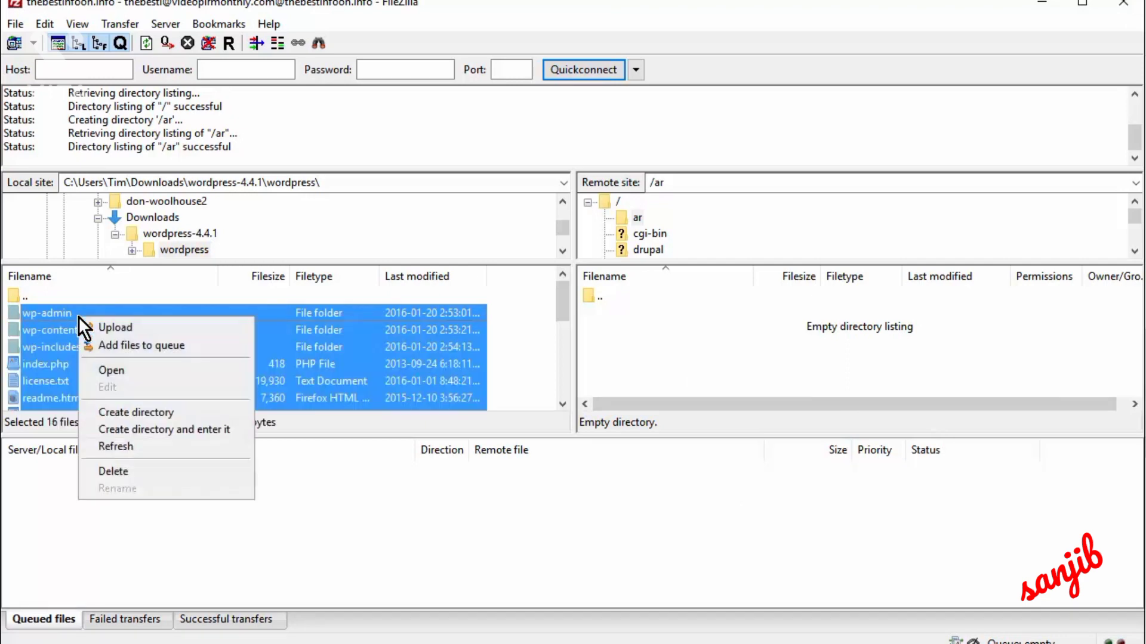
{"action": "left_click", "coordinate": [96, 325]}
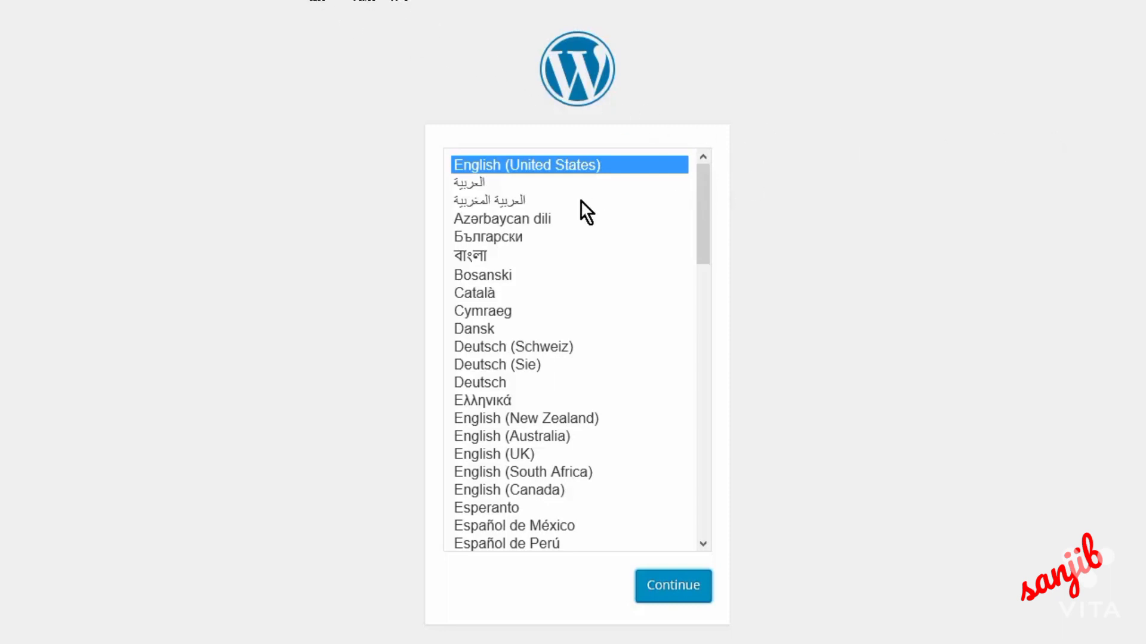
- Start the WordPress setup in English (United States) and continue to the database connection form
{"action": "left_click", "coordinate": [675, 590]}
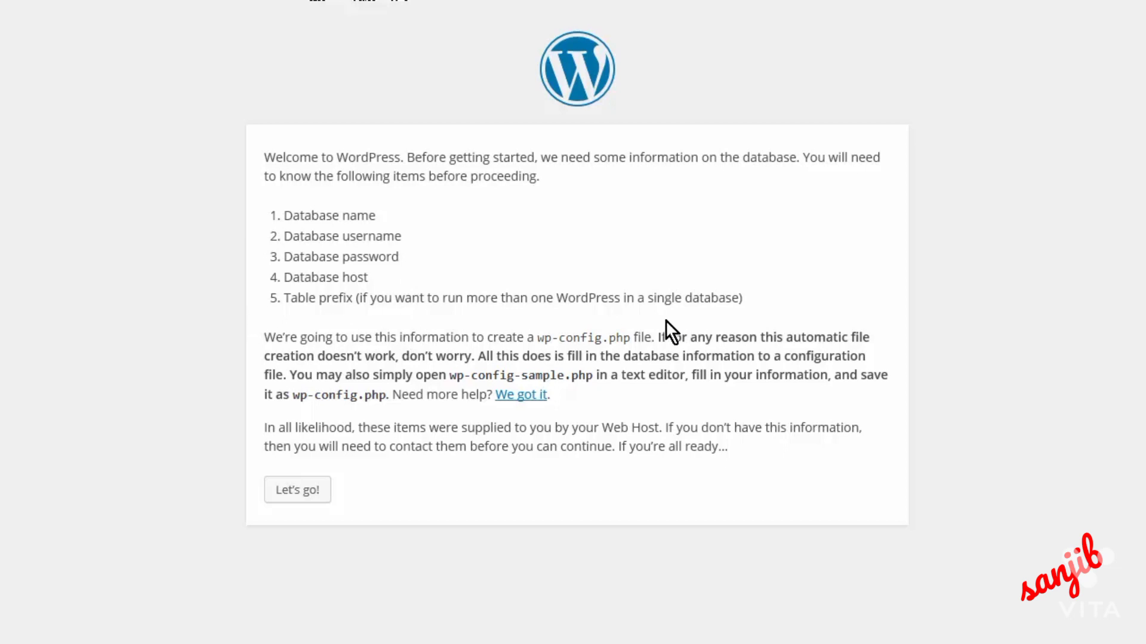
{"action": "left_click", "coordinate": [297, 492]}
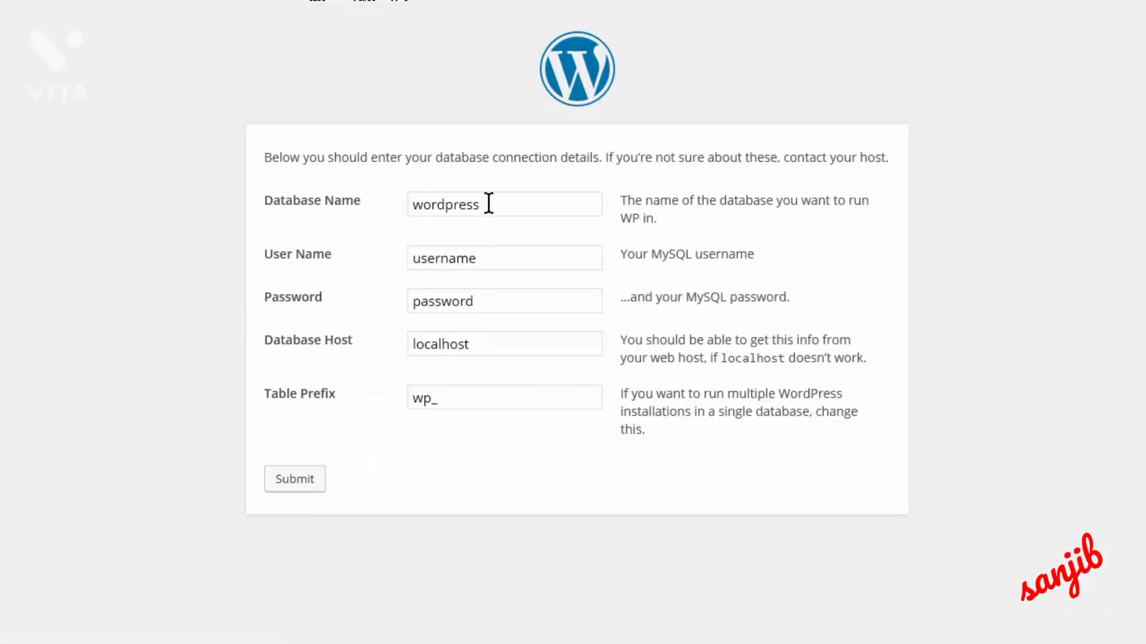
- Copy the database name from the Notepad notes and enter it as both the Database Name and the User Name
{"action": "key", "text": "alt+Tab"}
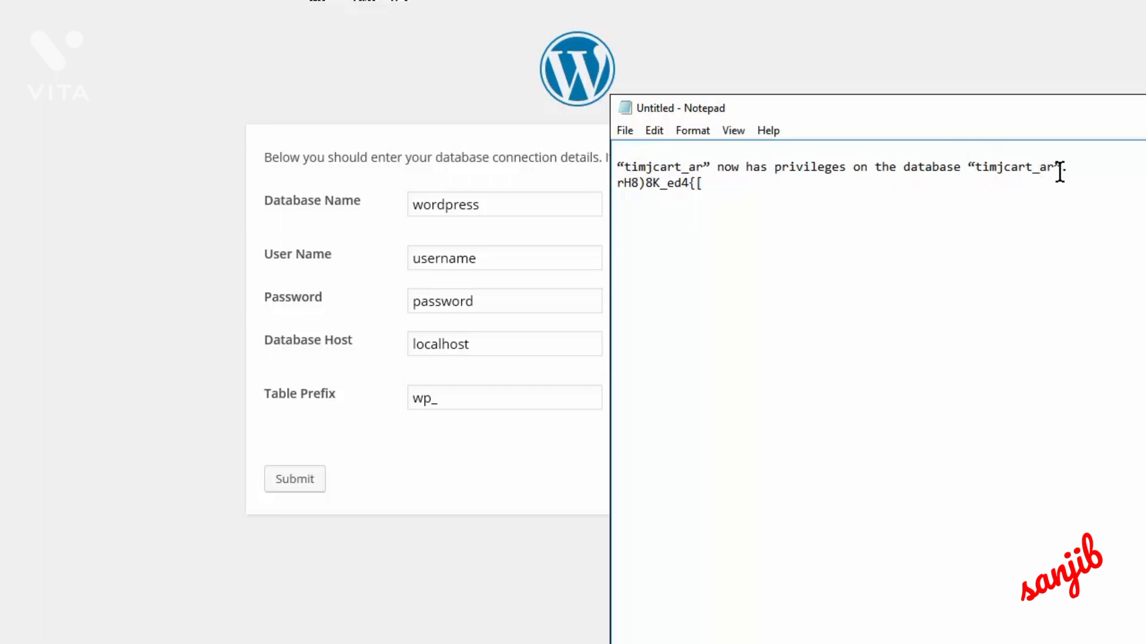
{"action": "left_click_drag", "start_coordinate": [1055, 168], "coordinate": [972, 166]}
{"action": "right_click", "coordinate": [999, 168]}
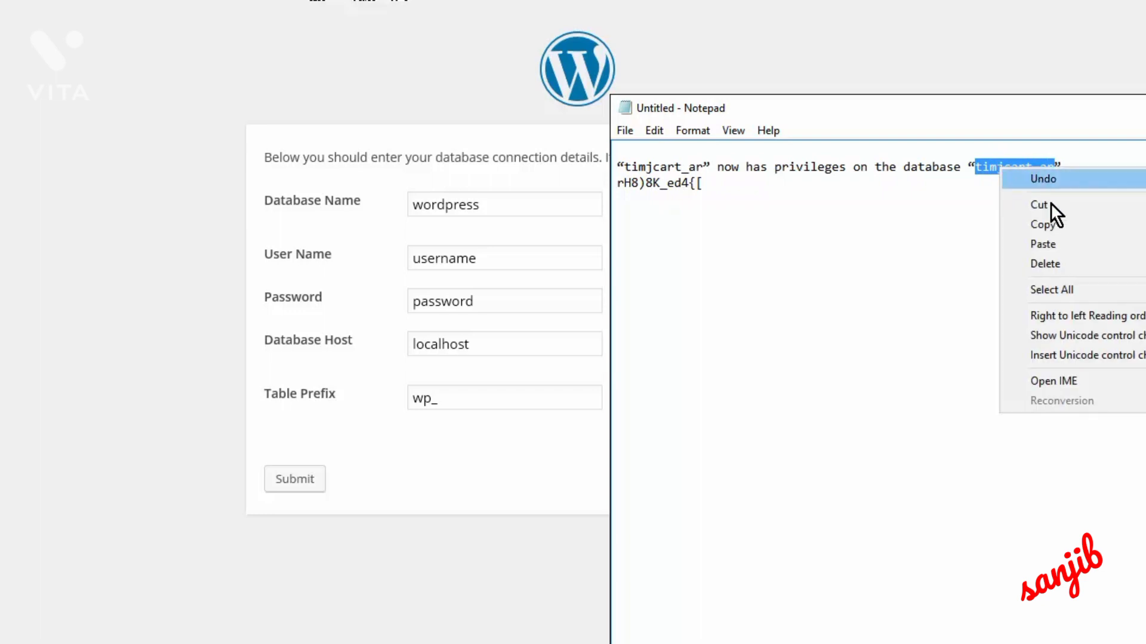
{"action": "left_click", "coordinate": [1057, 237]}
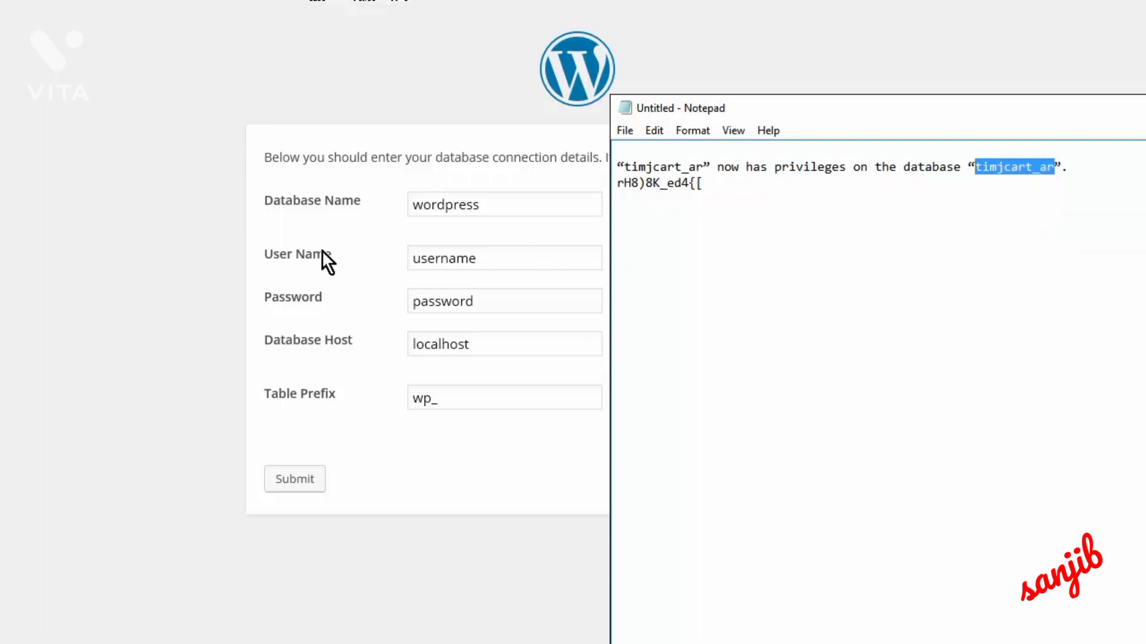
{"action": "left_click", "coordinate": [107, 207]}
{"action": "double_click", "coordinate": [435, 204]}
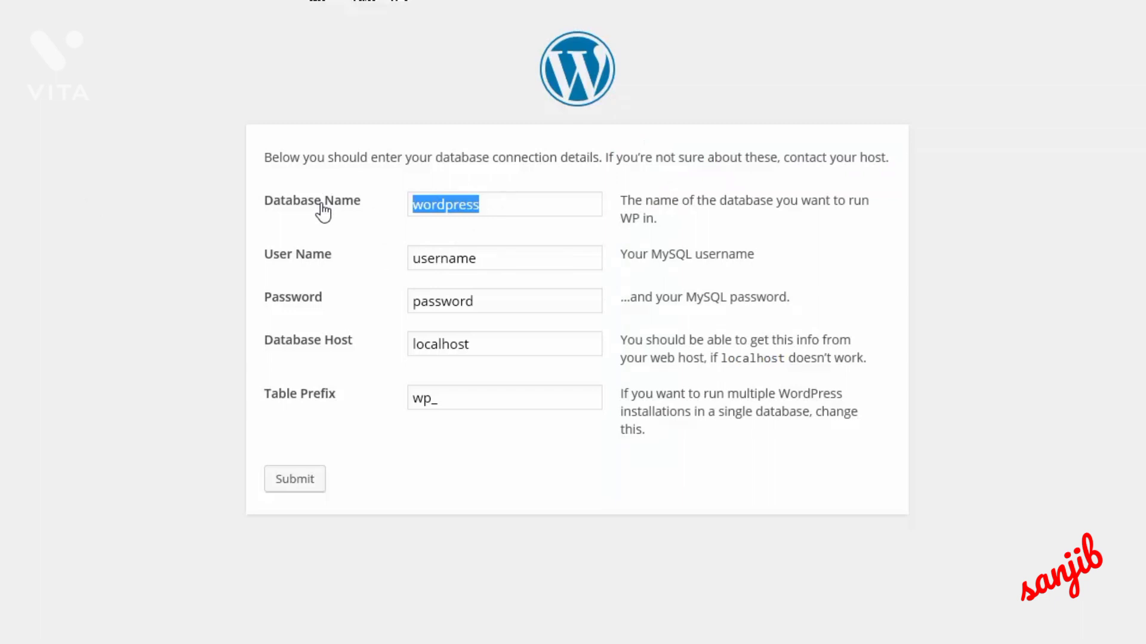
{"action": "key", "text": "ctrl+v"}
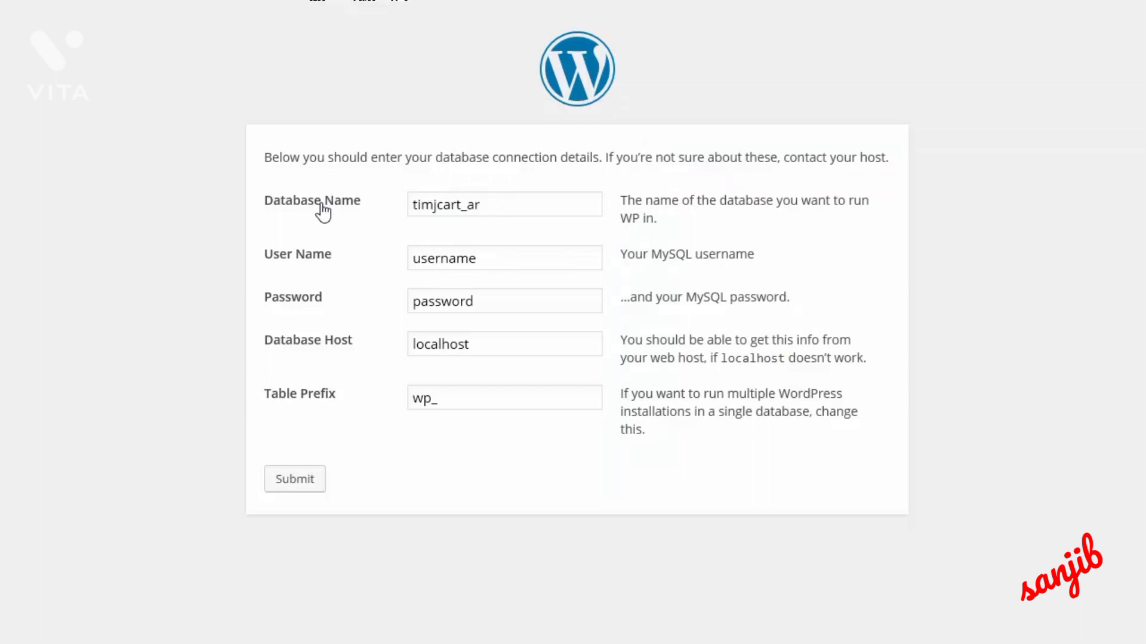
{"action": "key", "text": "Tab"}
{"action": "key", "text": "ctrl+v"}
{"action": "key", "text": "Tab"}
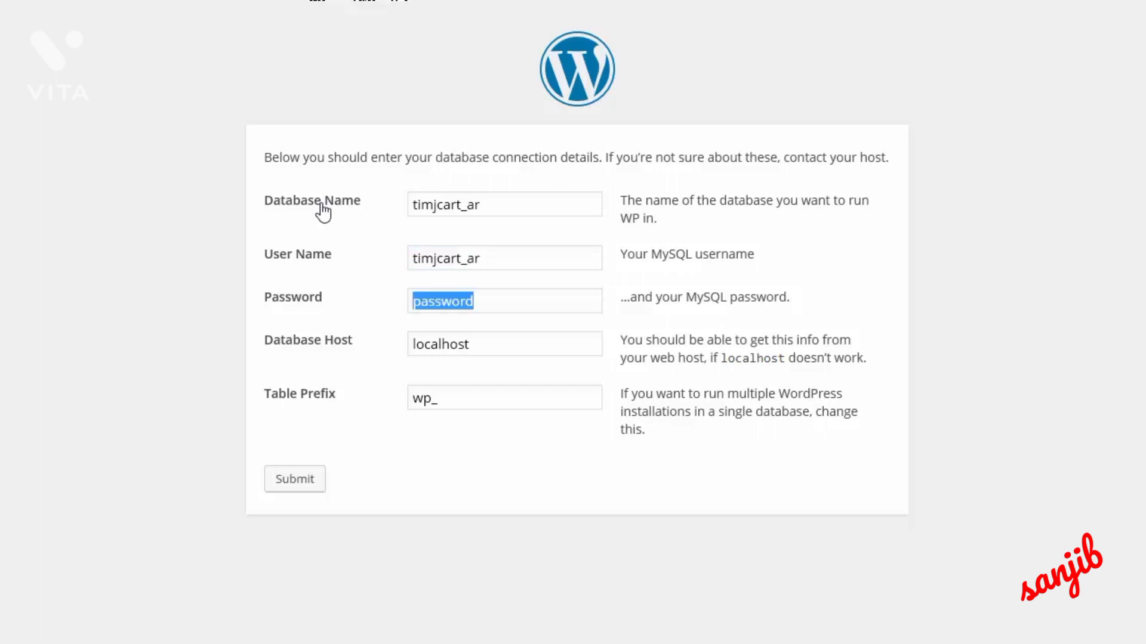
- Copy the database user's password from the Notepad notes into the Password field of the connection form
{"action": "key", "text": "alt+Tab"}
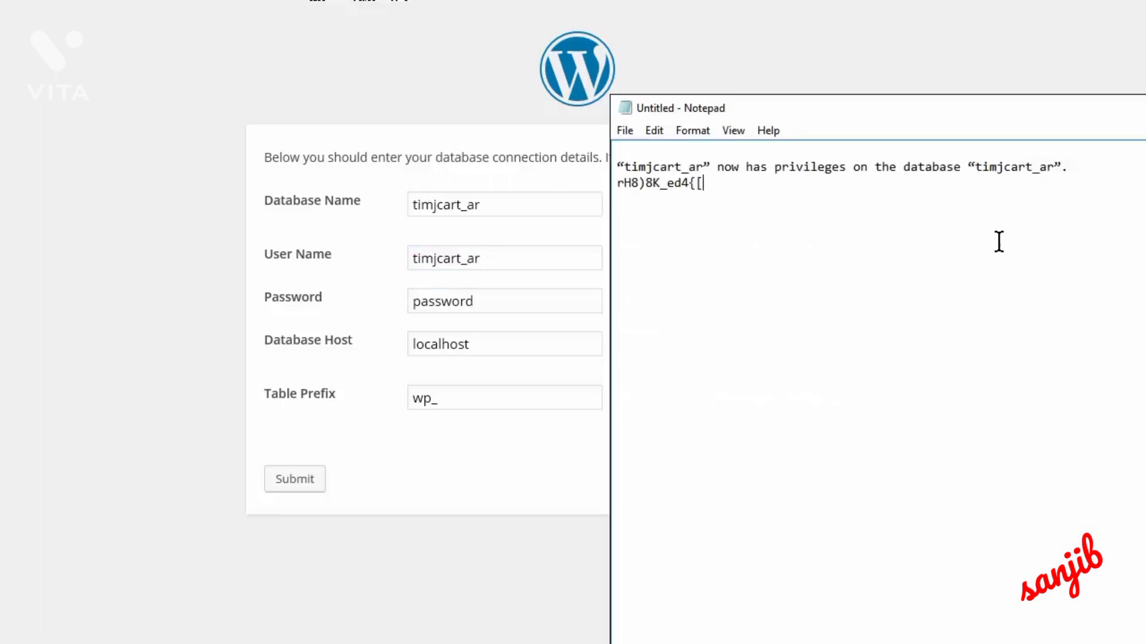
{"action": "left_click_drag", "start_coordinate": [698, 185], "coordinate": [595, 181]}
{"action": "right_click", "coordinate": [649, 187]}
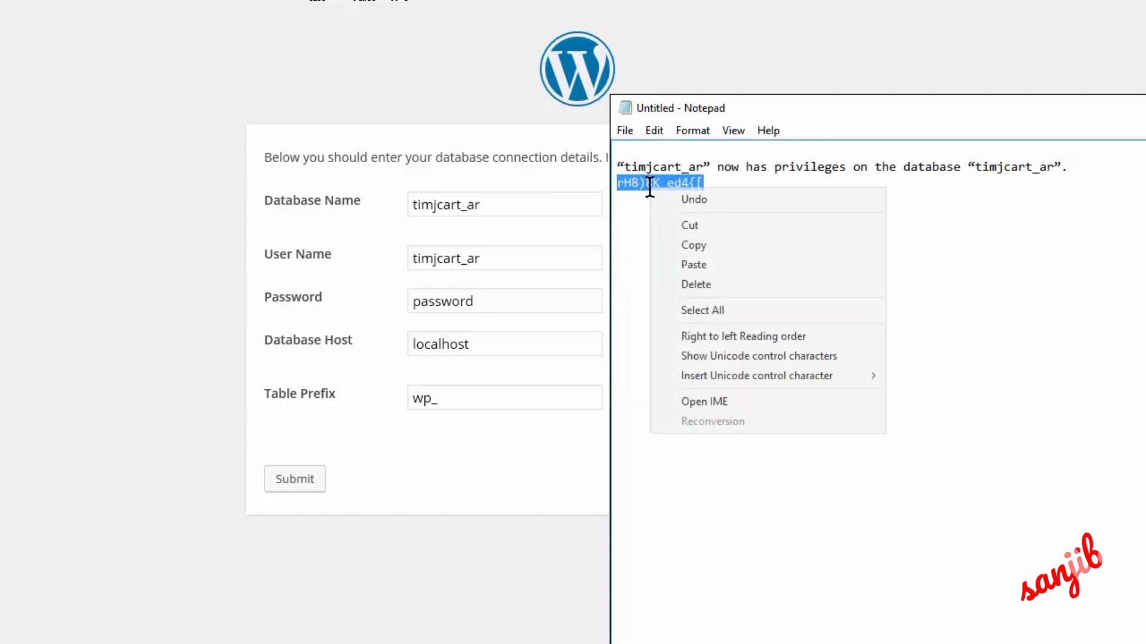
{"action": "left_click", "coordinate": [711, 242]}
{"action": "left_click", "coordinate": [472, 304]}
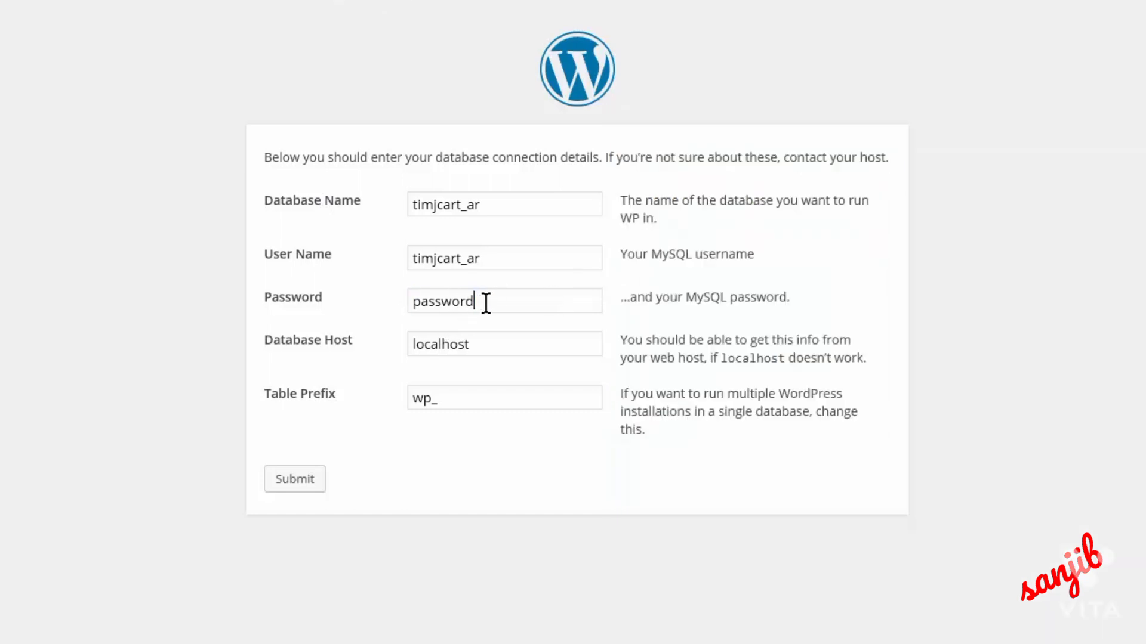
{"action": "left_click_drag", "start_coordinate": [486, 302], "coordinate": [265, 292]}
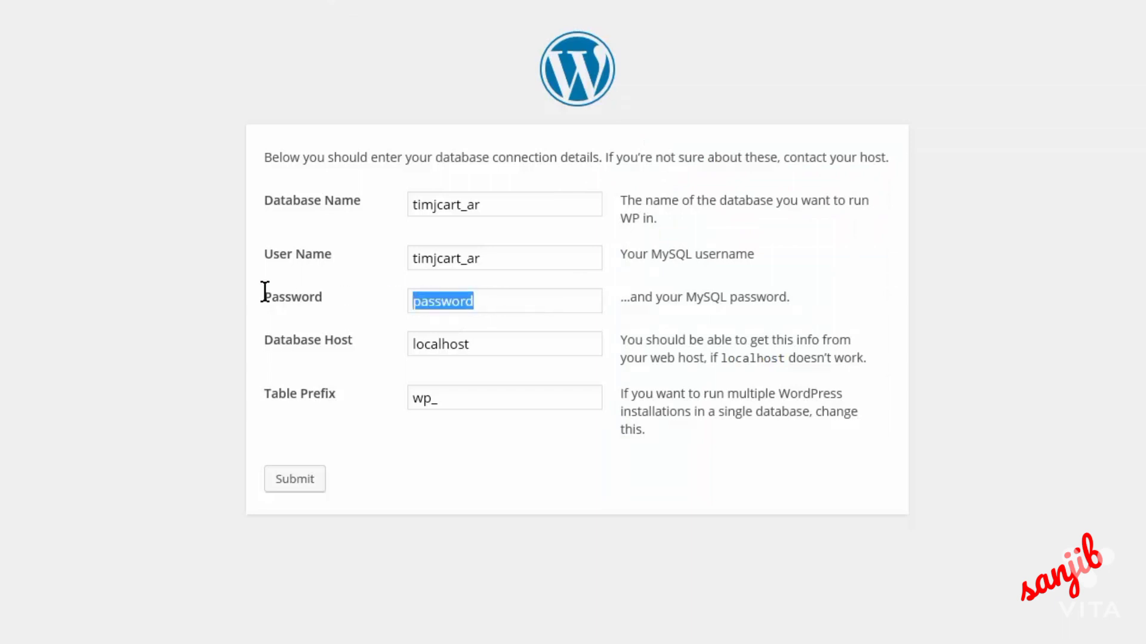
{"action": "key", "text": "ctrl+v"}
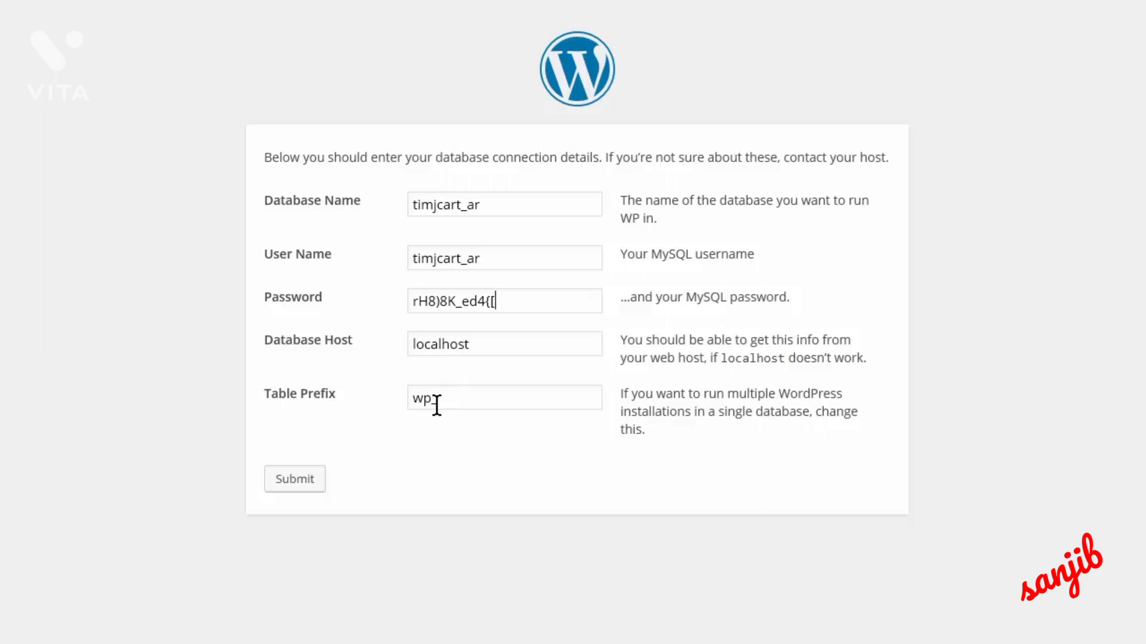
- Set the table prefix to ar_, submit the database connection details and run the install
{"action": "left_click_drag", "start_coordinate": [432, 400], "coordinate": [341, 409]}
{"action": "type", "text": "ar_"}
{"action": "left_click", "coordinate": [304, 484]}
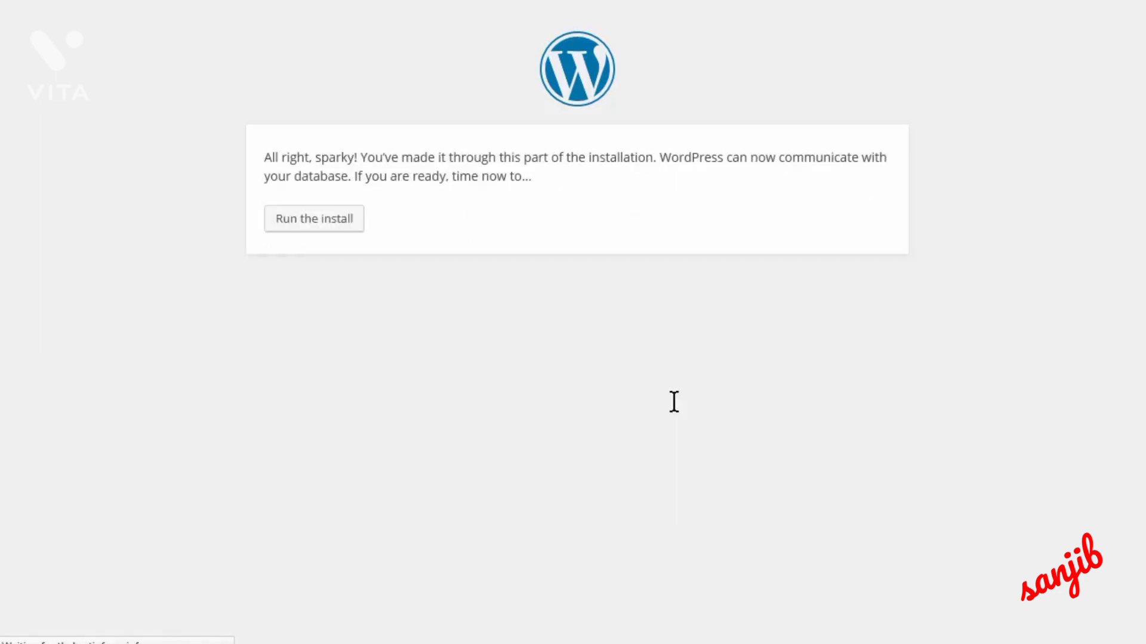
{"action": "left_click", "coordinate": [316, 225]}
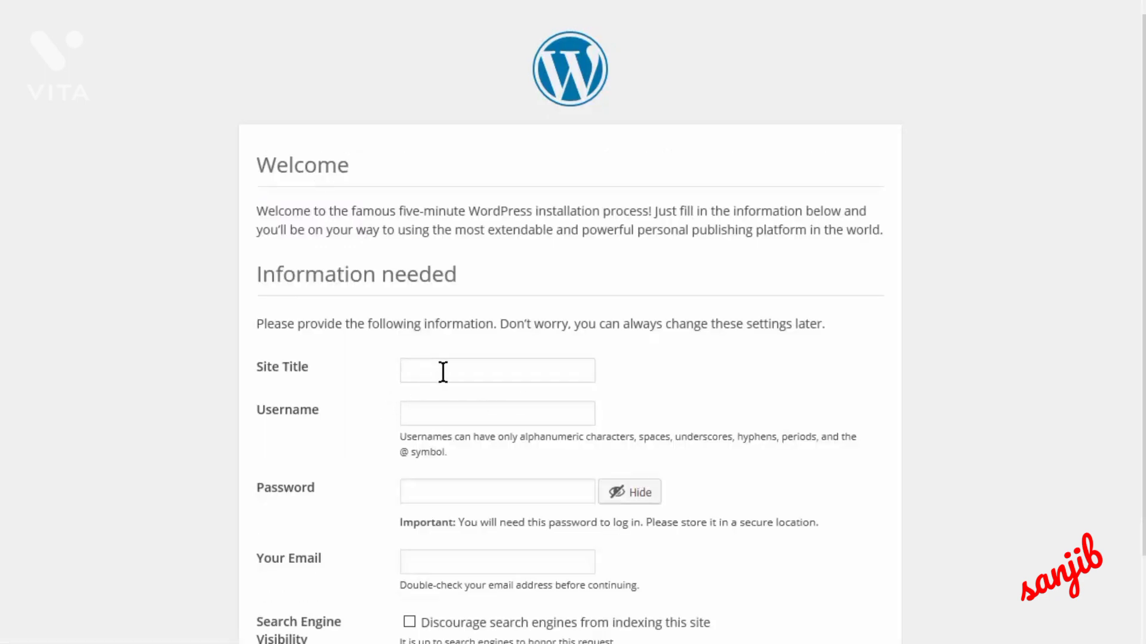
- Enter the site title Test ar, the username admin, an account password and the contact e-mail, and install WordPress
{"action": "scroll", "coordinate": [493, 361], "scroll_direction": "down", "scroll_amount": 2}
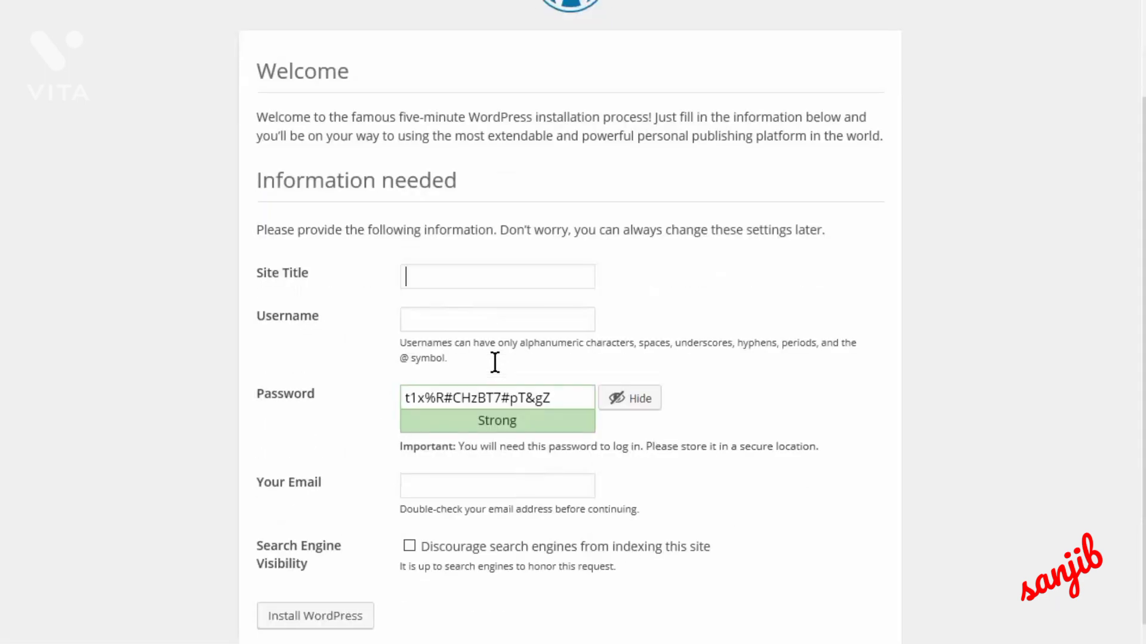
{"action": "type", "text": "T"}
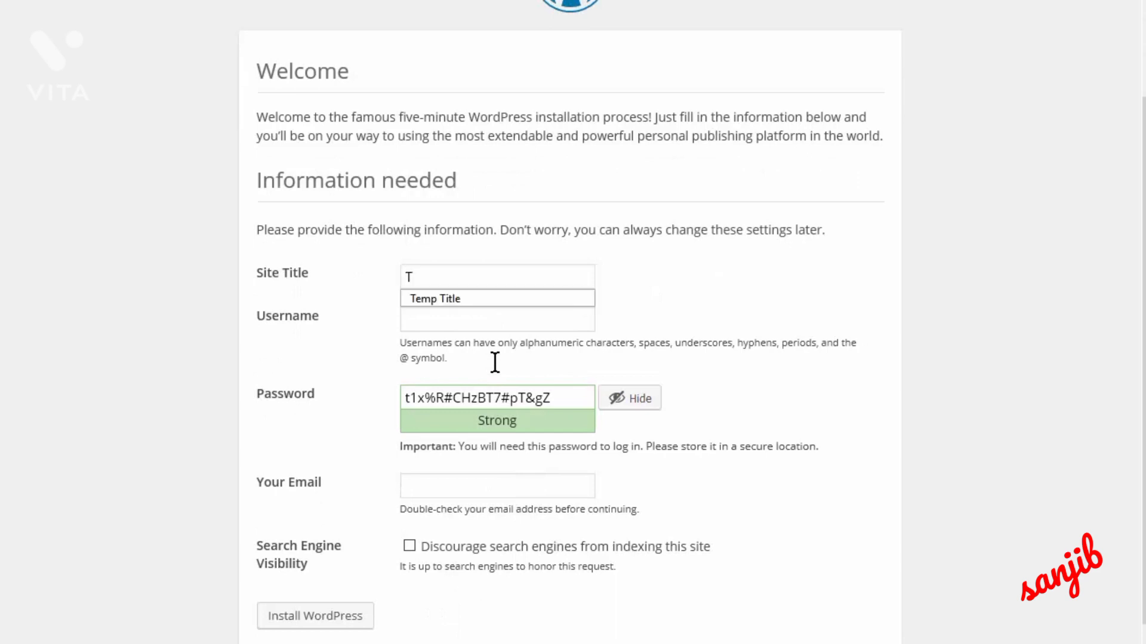
{"action": "type", "text": "est ar"}
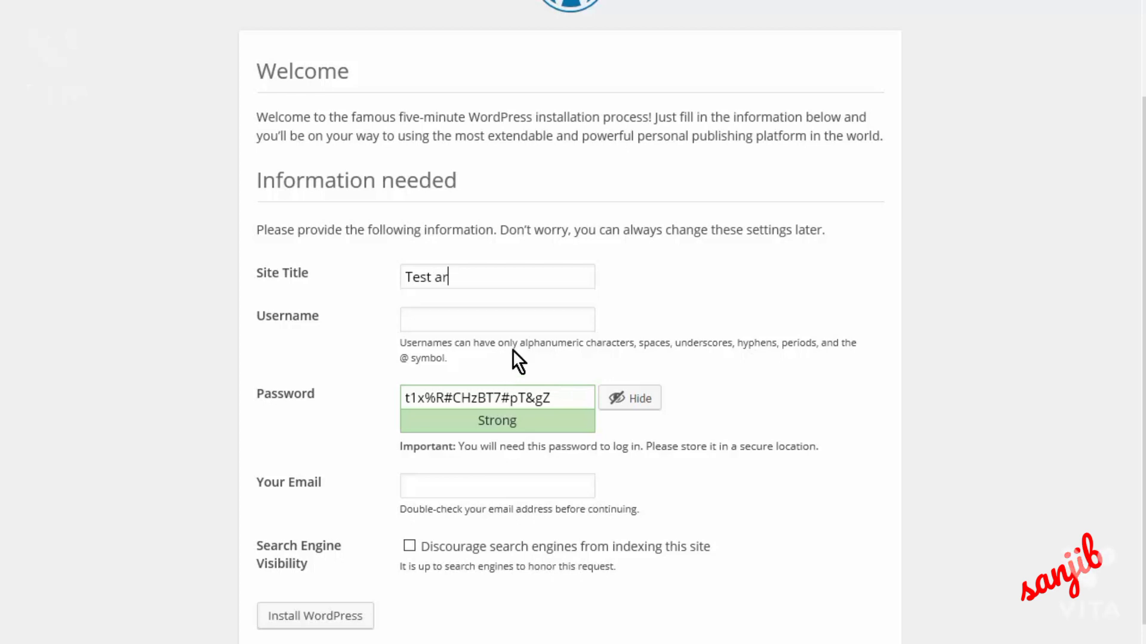
{"action": "scroll", "coordinate": [538, 338], "scroll_direction": "down", "scroll_amount": 1}
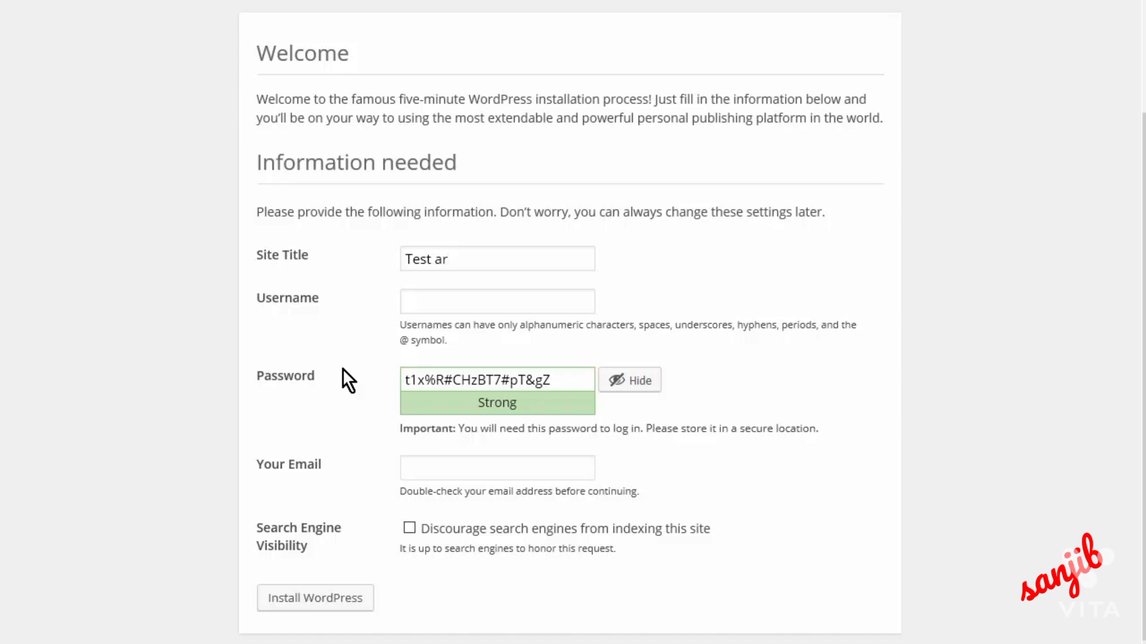
{"action": "left_click", "coordinate": [445, 299]}
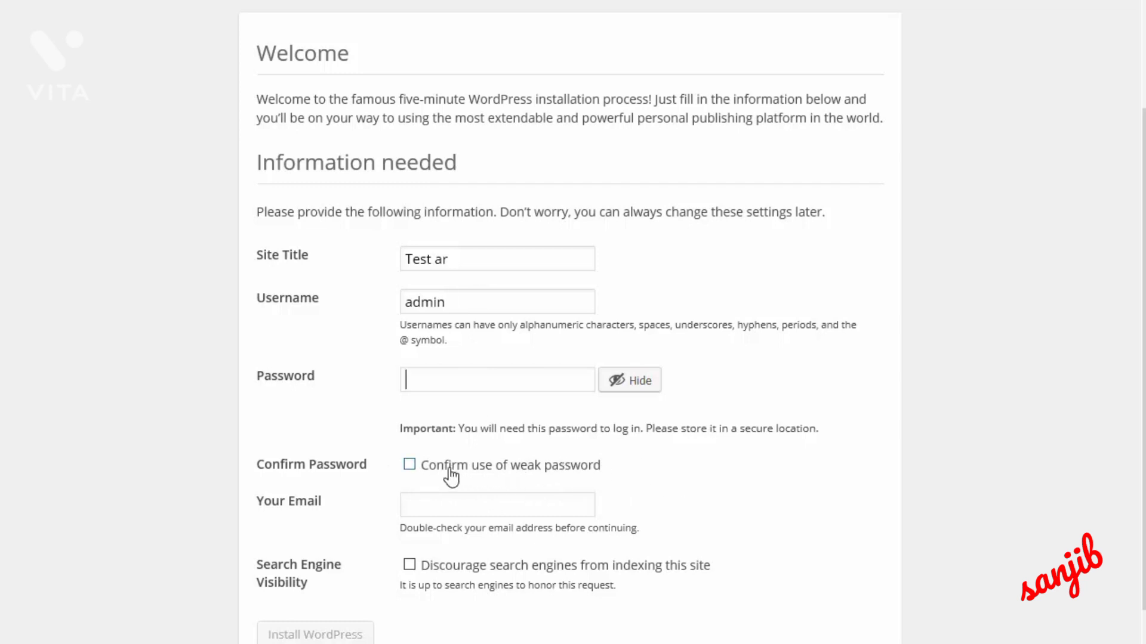
{"action": "scroll", "coordinate": [605, 457], "scroll_direction": "down", "scroll_amount": 1}
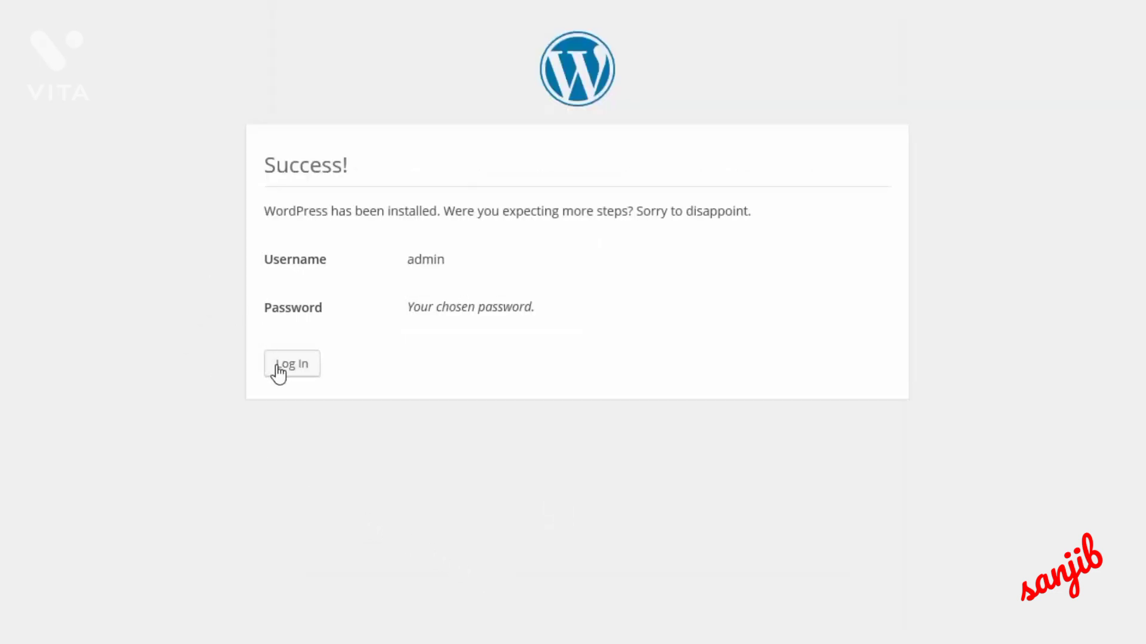
- Log in to the new WordPress site as admin with the account password
{"action": "left_click", "coordinate": [279, 371]}
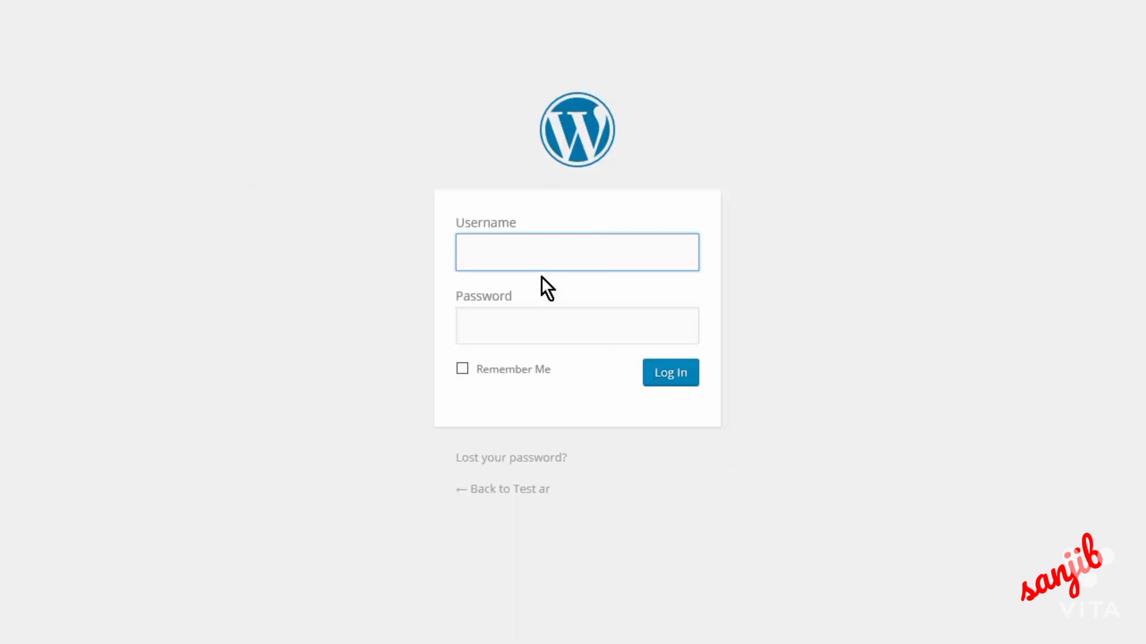
{"action": "type", "text": "ad"}
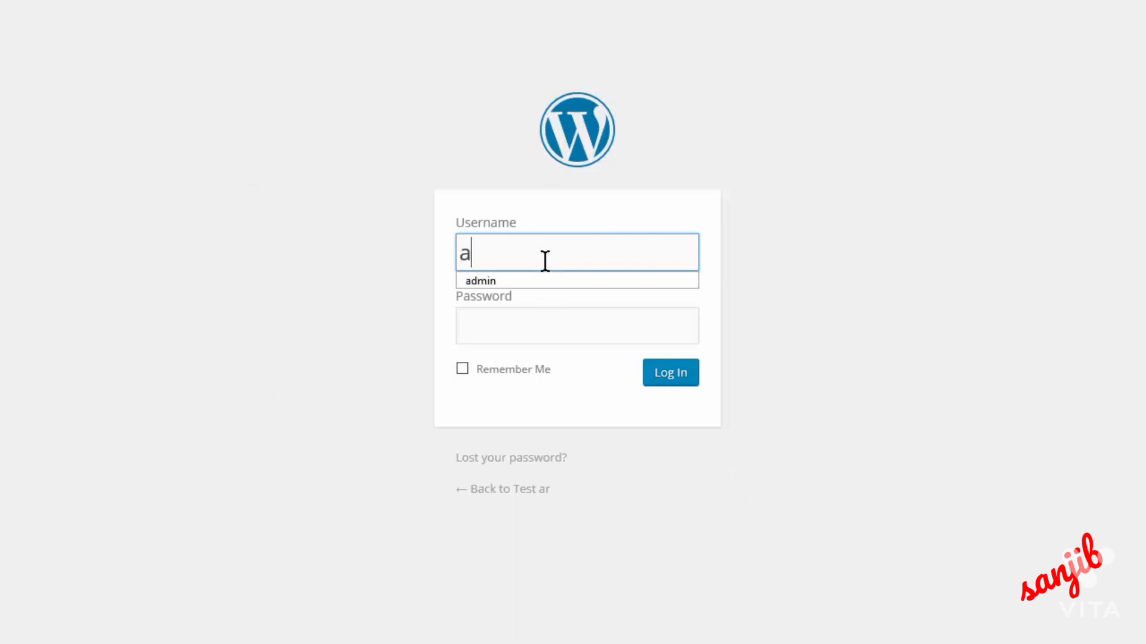
{"action": "type", "text": "min"}
{"action": "key", "text": "Tab"}
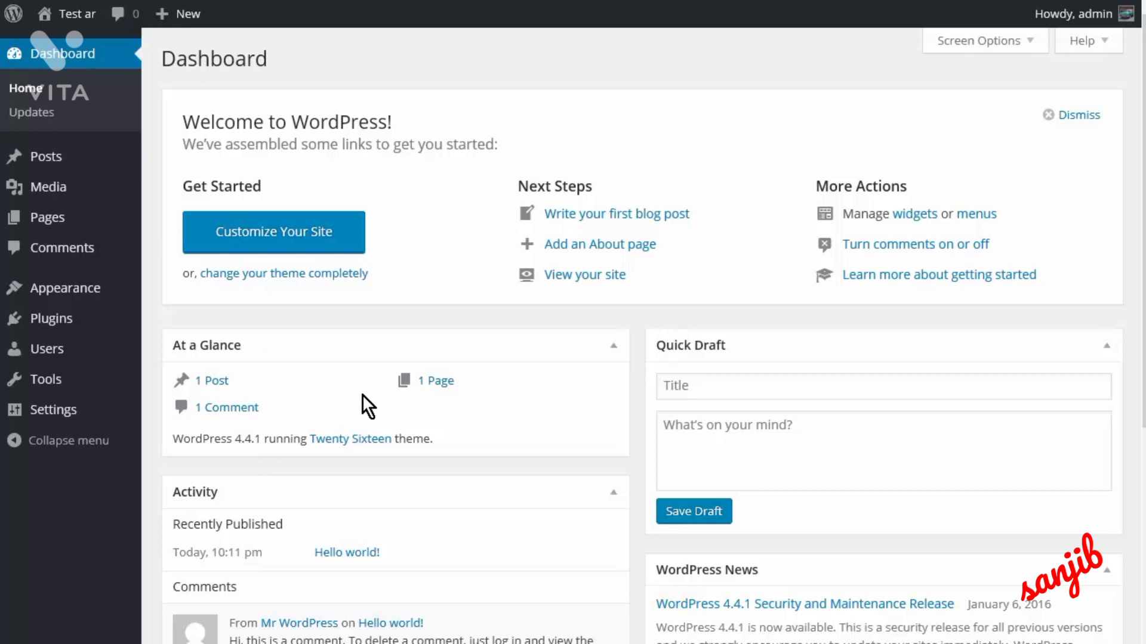
- Set the site's permalink structure to Post name and save the settings
{"action": "mouse_move", "coordinate": [60, 415]}
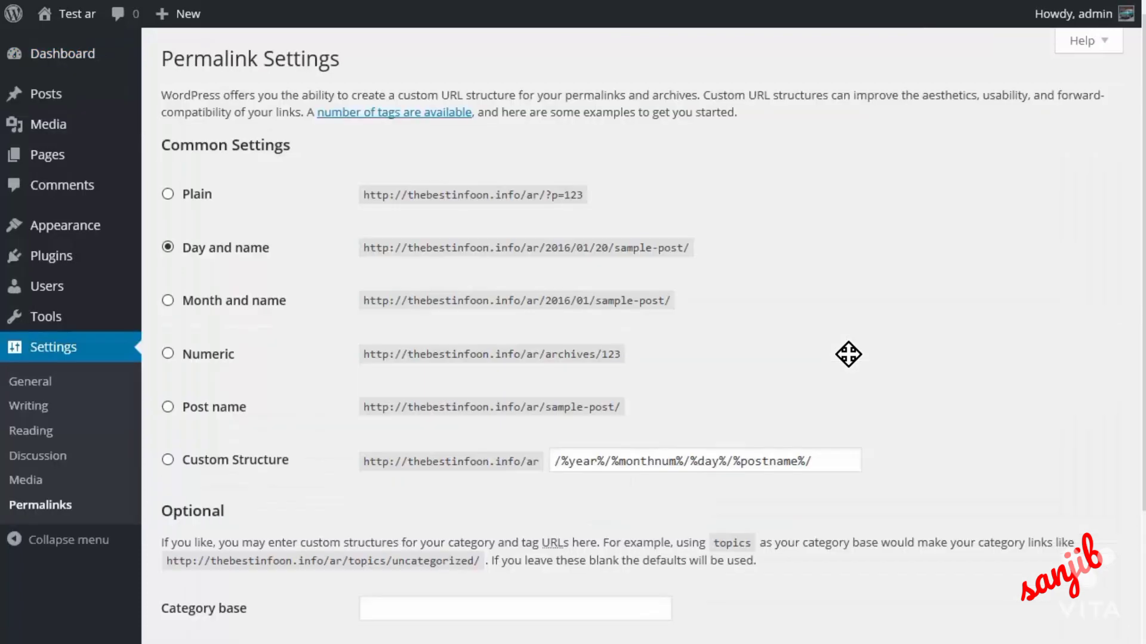
{"action": "left_click", "coordinate": [167, 409]}
{"action": "scroll", "coordinate": [317, 451], "scroll_direction": "down", "scroll_amount": 1}
{"action": "scroll", "coordinate": [318, 452], "scroll_direction": "down", "scroll_amount": 2}
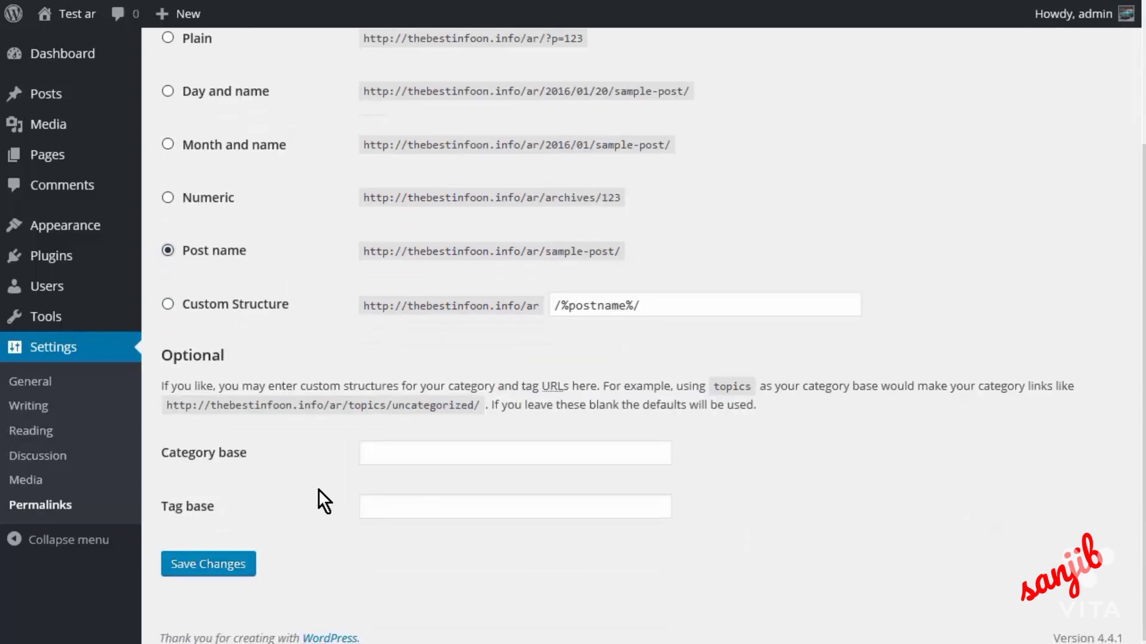
{"action": "left_click", "coordinate": [216, 567]}
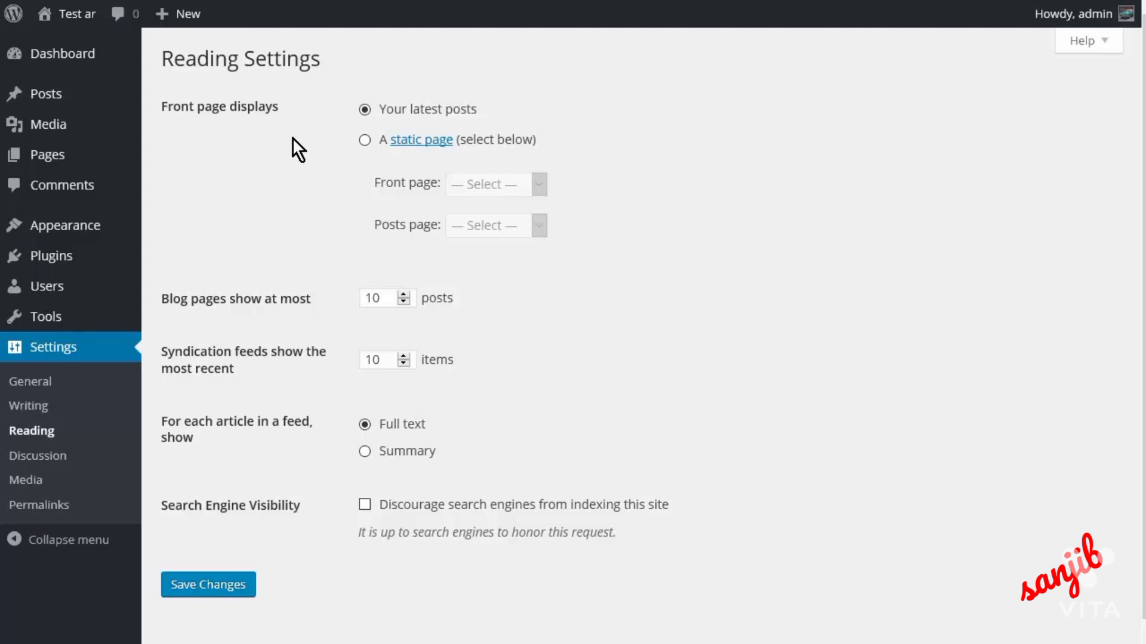
- Make the front page display a static page, choose Sample Page for it, and save the reading settings
{"action": "left_click", "coordinate": [366, 140]}
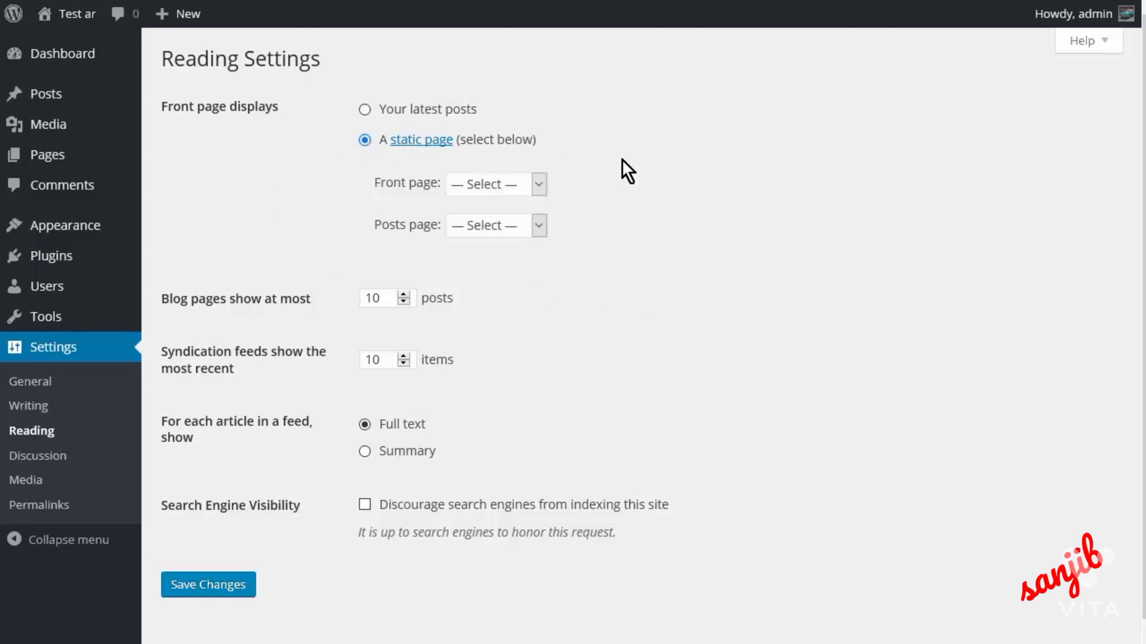
{"action": "left_click", "coordinate": [532, 188]}
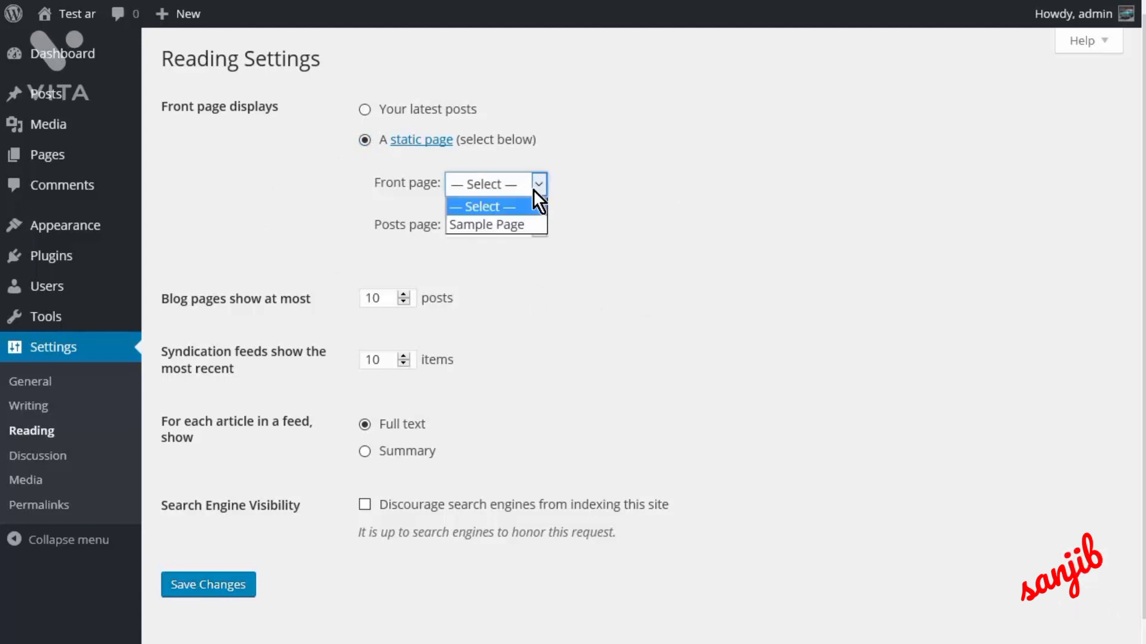
{"action": "left_click", "coordinate": [525, 226]}
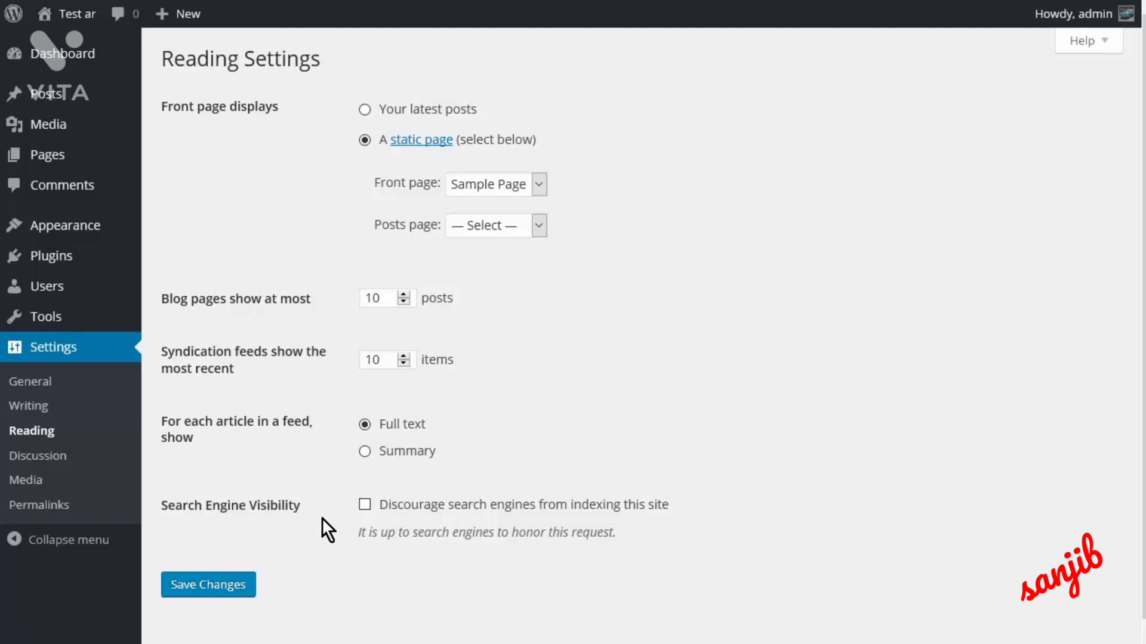
{"action": "left_click", "coordinate": [225, 584]}
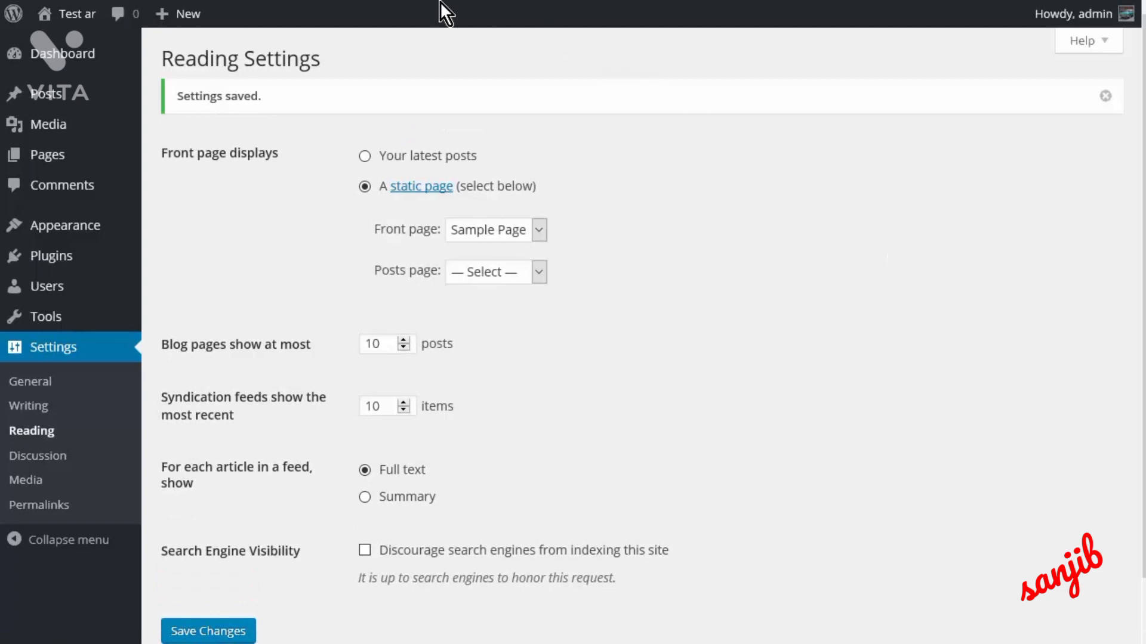
- Visit the live site to check the Sample Page front page, and return to the dashboard
{"action": "mouse_move", "coordinate": [69, 17]}
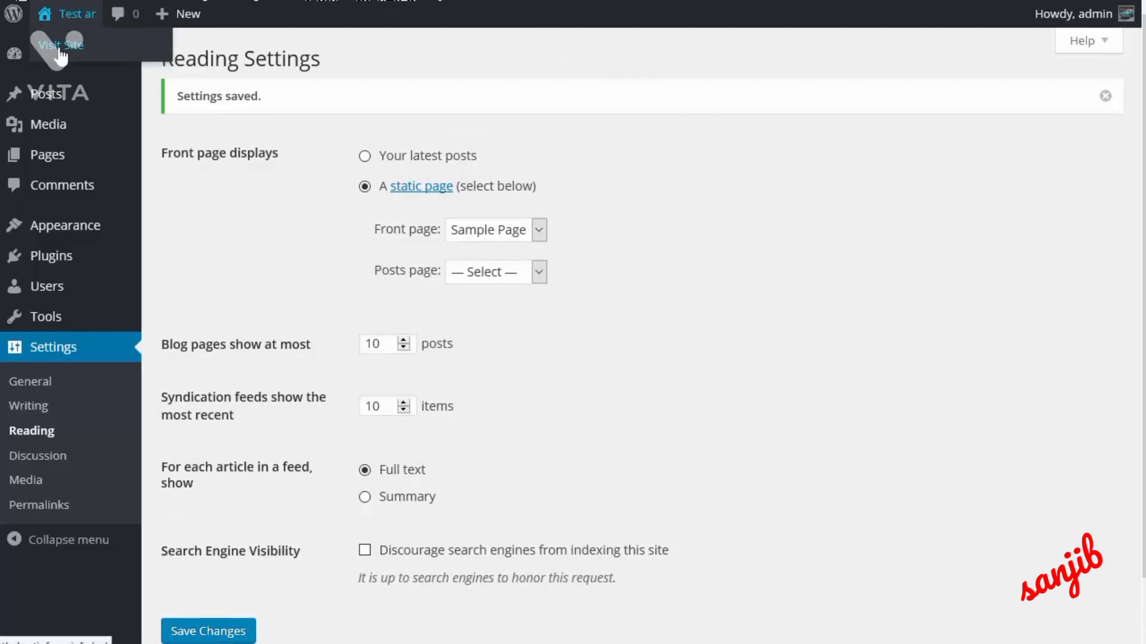
{"action": "left_click", "coordinate": [61, 50]}
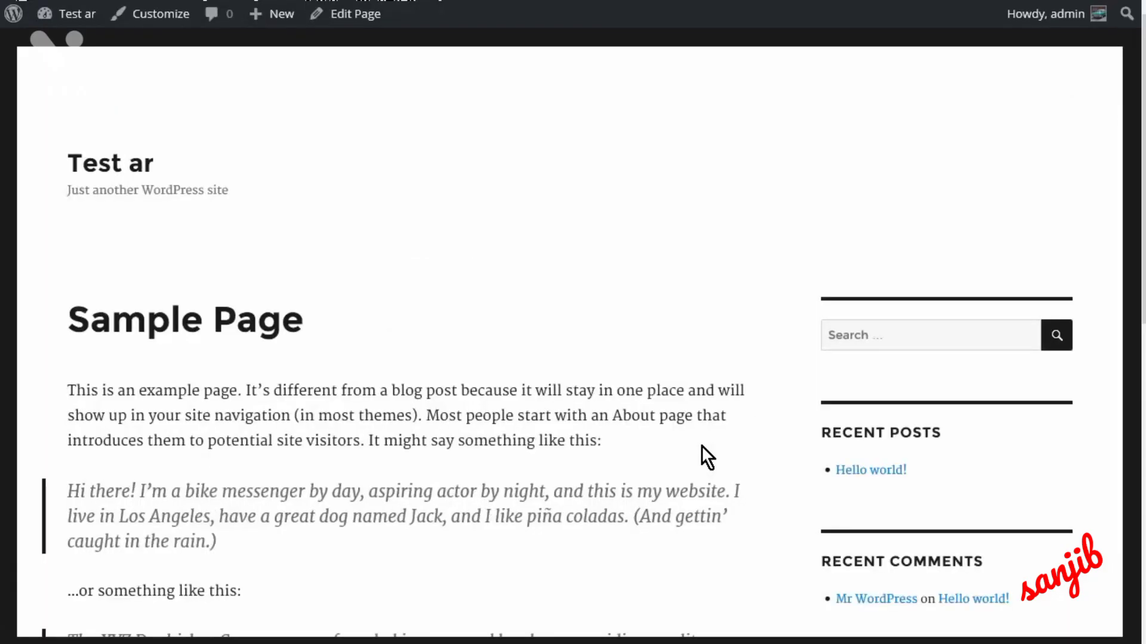
{"action": "scroll", "coordinate": [750, 391], "scroll_direction": "down", "scroll_amount": 10}
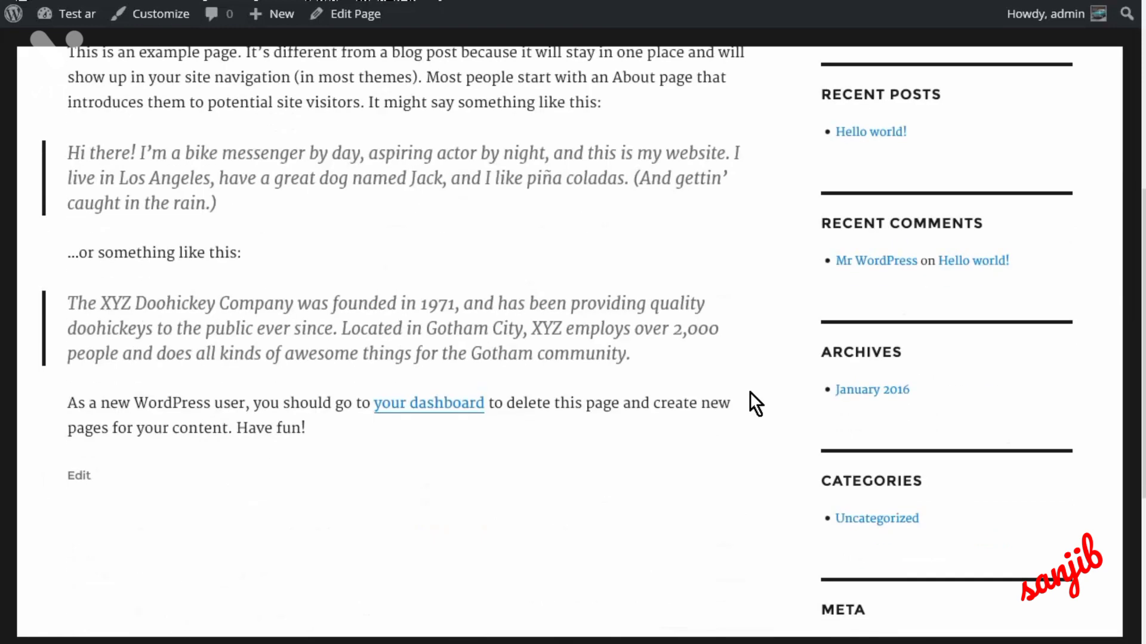
{"action": "scroll", "coordinate": [755, 401], "scroll_direction": "up", "scroll_amount": 10}
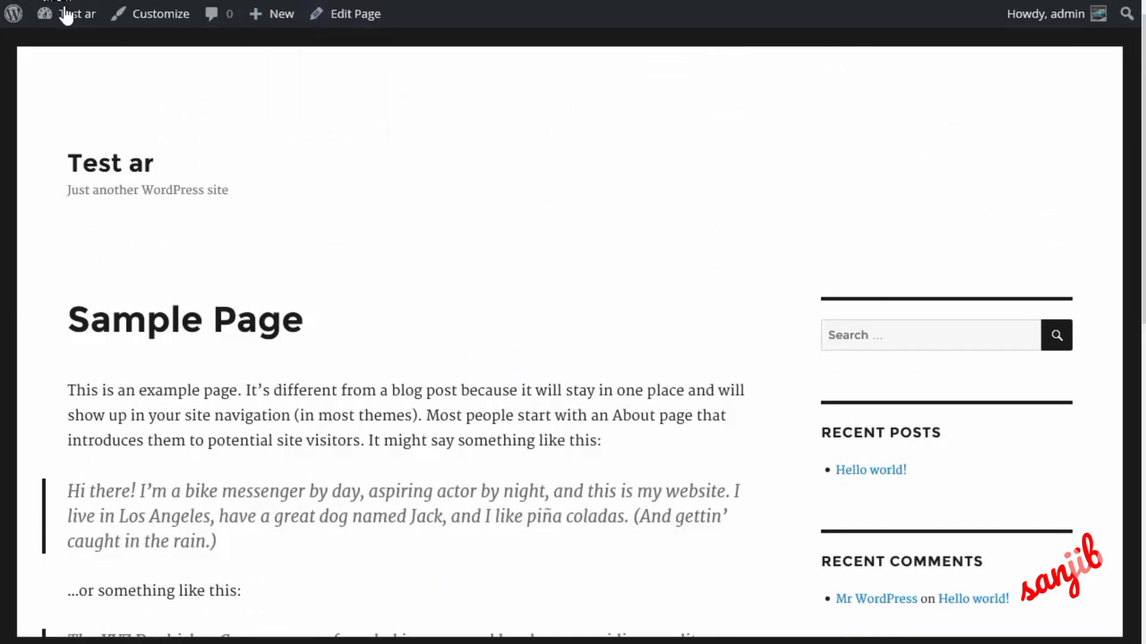
{"action": "mouse_move", "coordinate": [70, 18]}
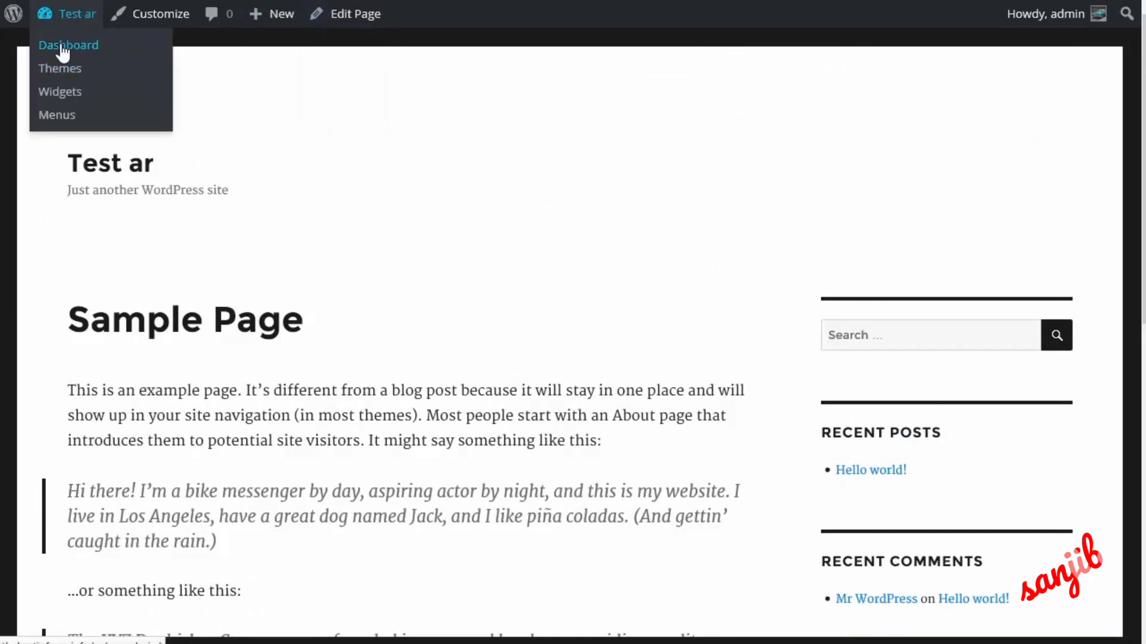
{"action": "left_click", "coordinate": [66, 46]}
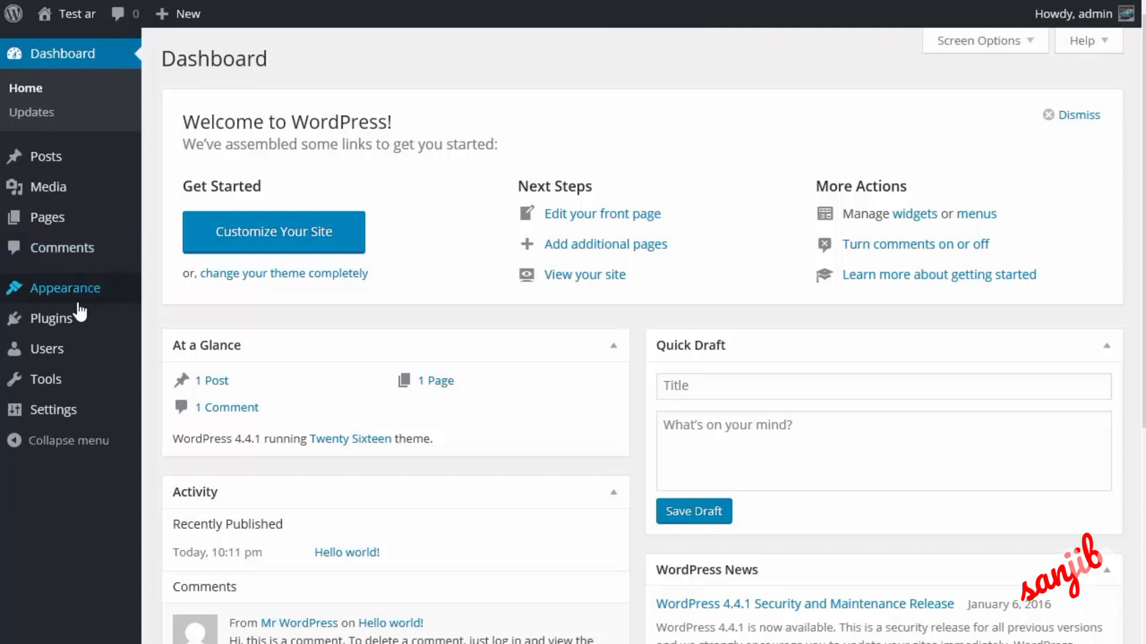
- Search the new plugins for autoresponder, and install and activate Arigato Autoresponder and Newsletter
{"action": "mouse_move", "coordinate": [36, 322]}
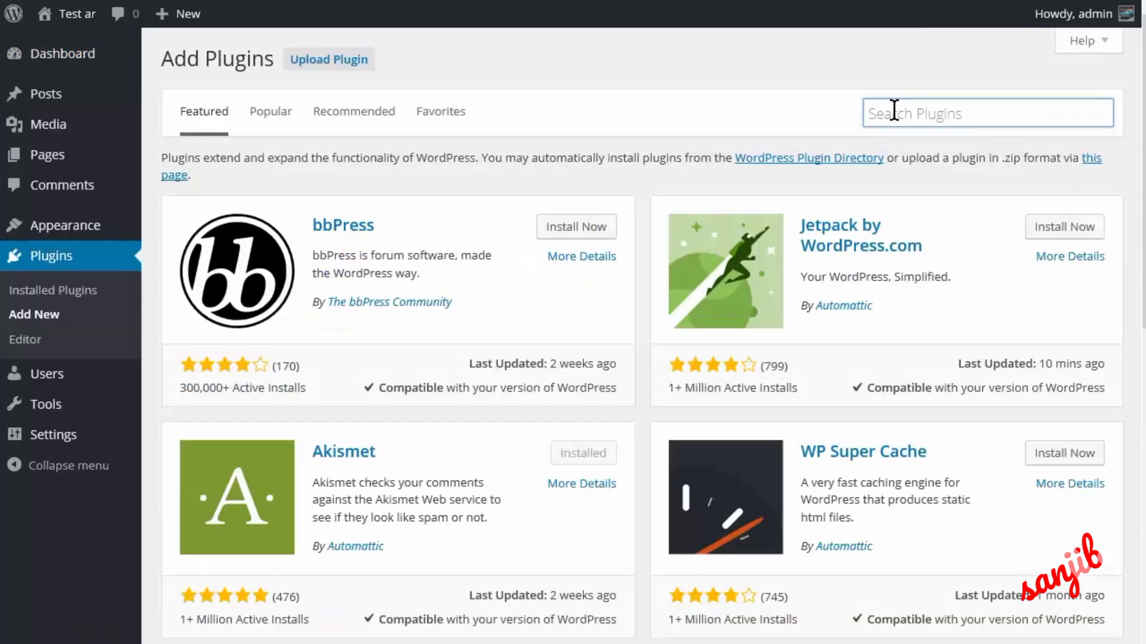
{"action": "type", "text": "auto"}
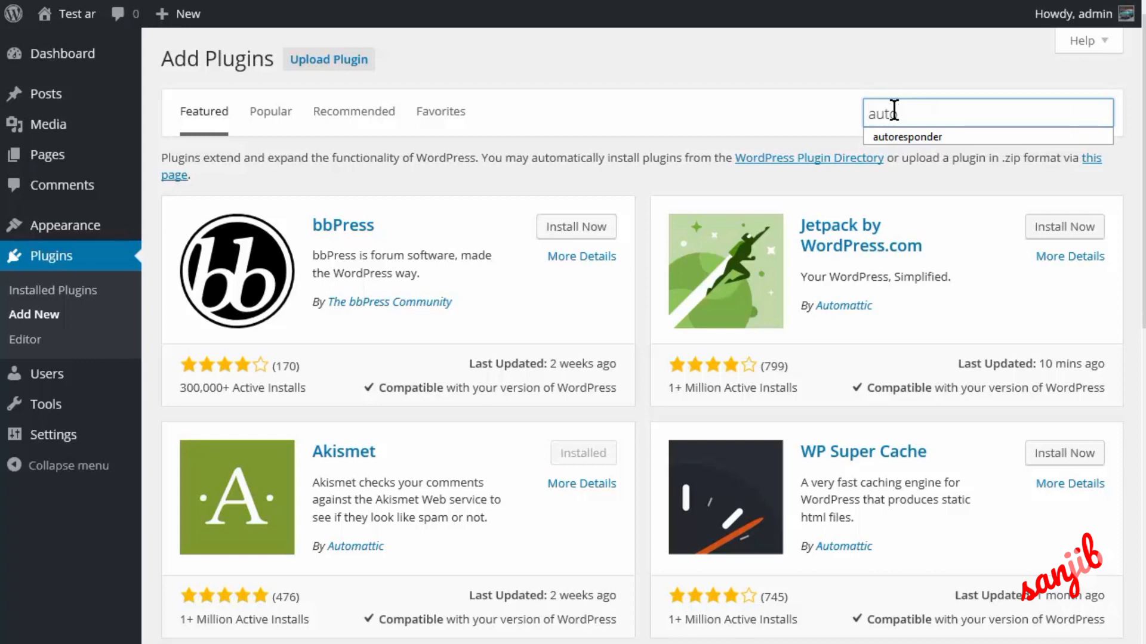
{"action": "key", "text": "Down"}
{"action": "key", "text": "Return"}
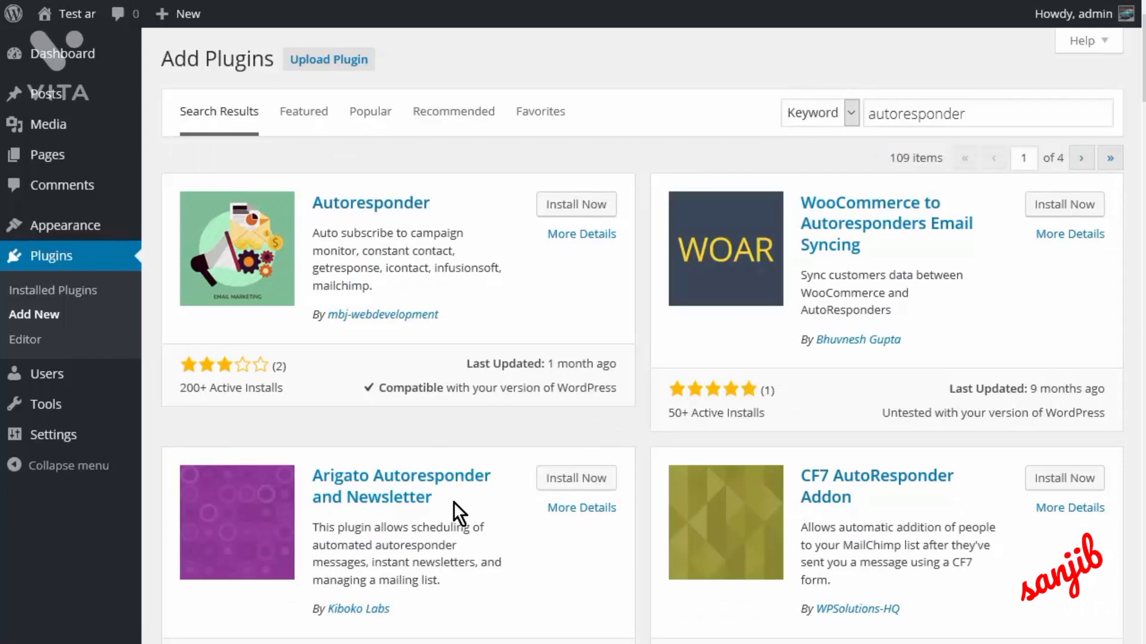
{"action": "left_click", "coordinate": [582, 478]}
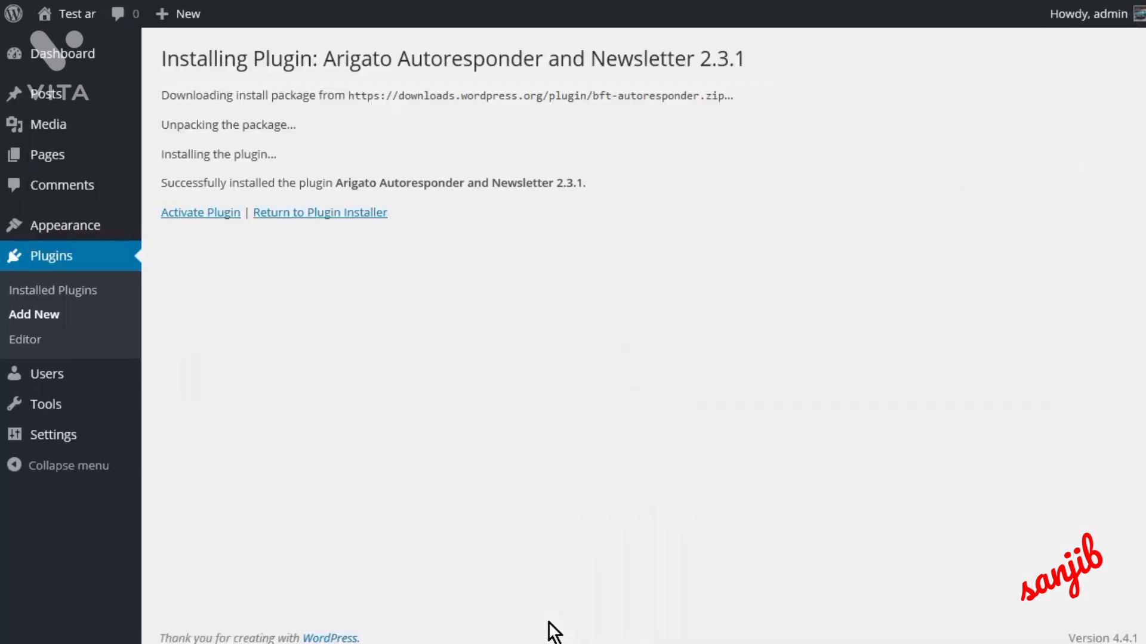
{"action": "left_click", "coordinate": [201, 215]}
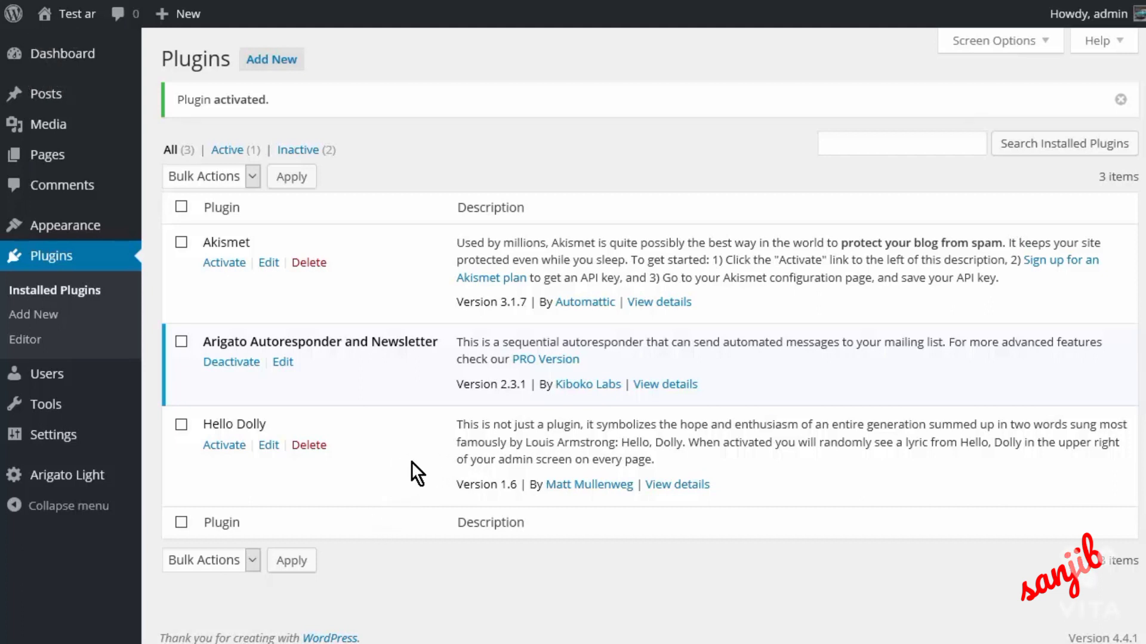
- Install and activate Contact Form 7 from the popular plugins
{"action": "left_click", "coordinate": [273, 62]}
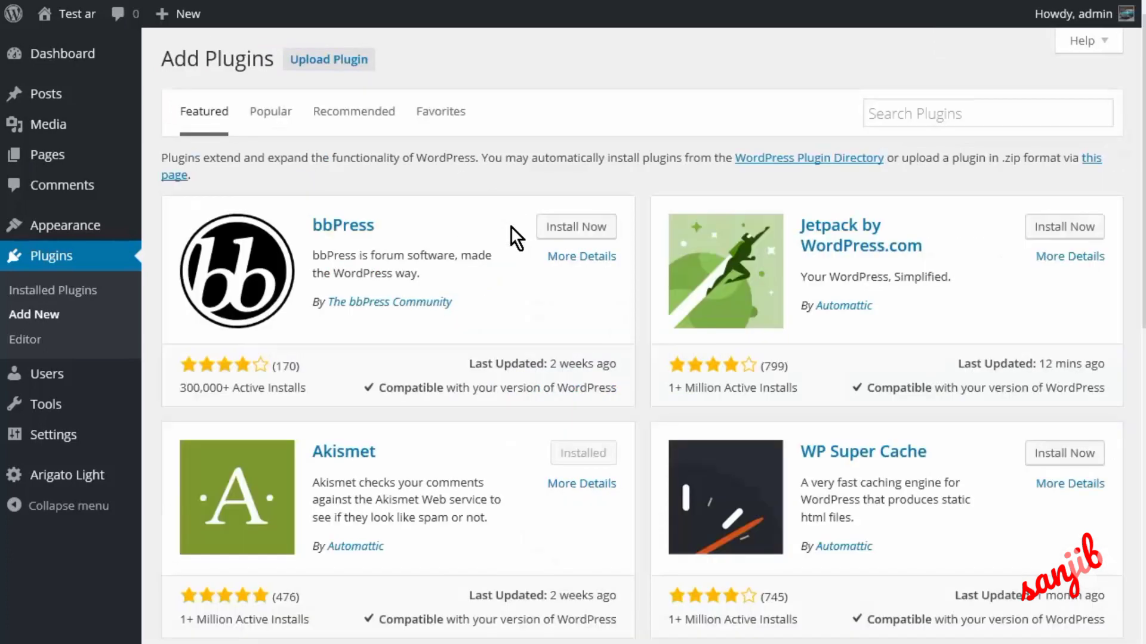
{"action": "left_click", "coordinate": [262, 120]}
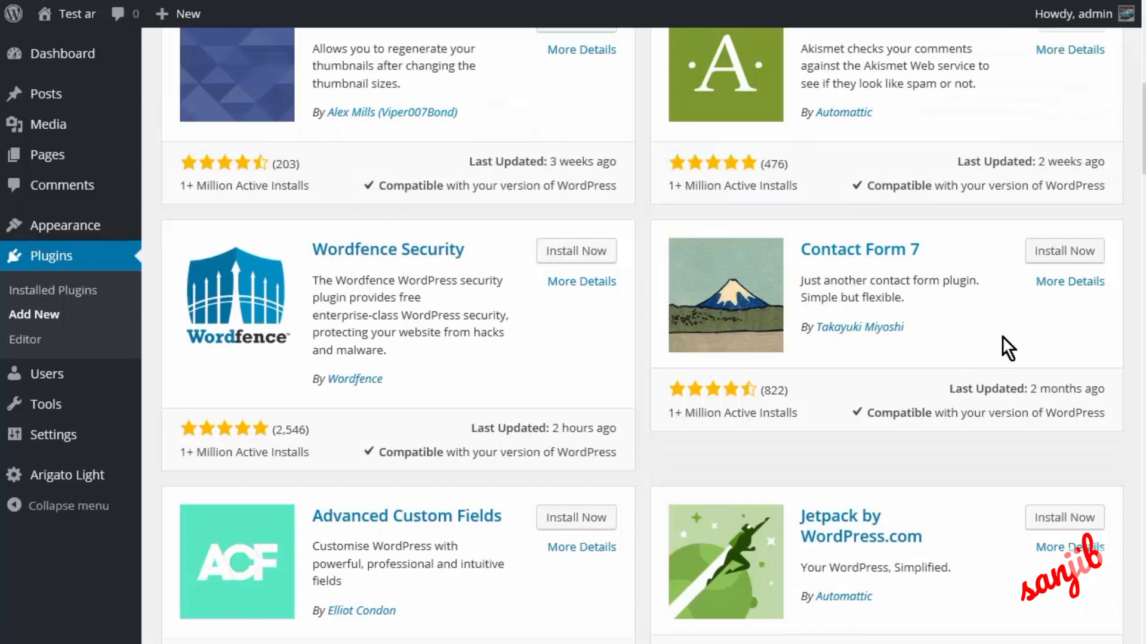
{"action": "left_click", "coordinate": [1053, 259]}
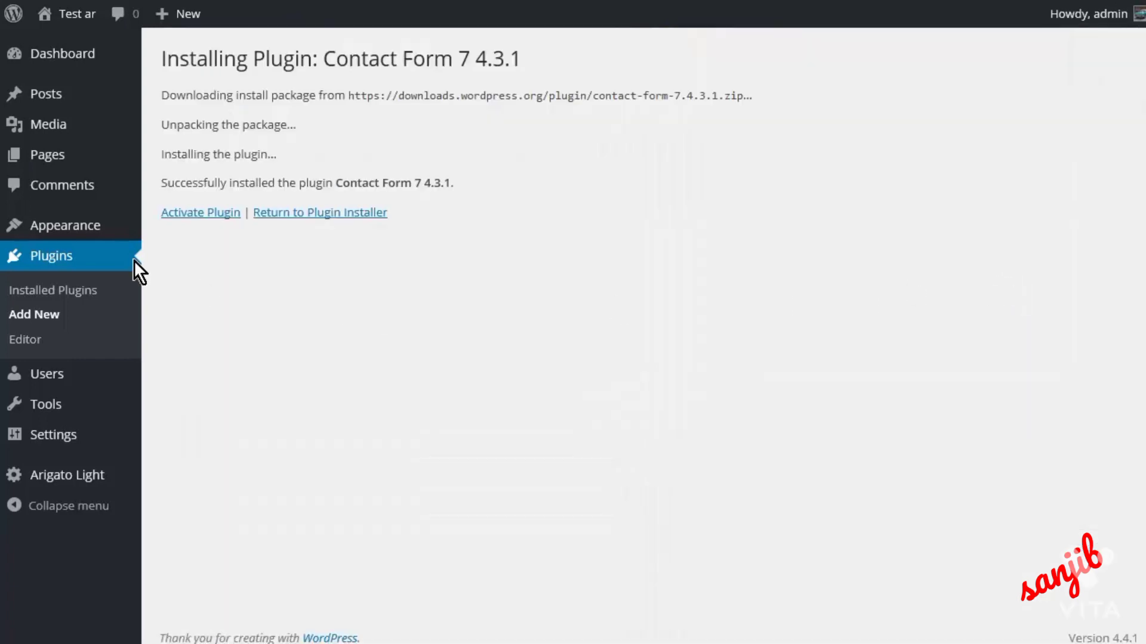
{"action": "left_click", "coordinate": [164, 213]}
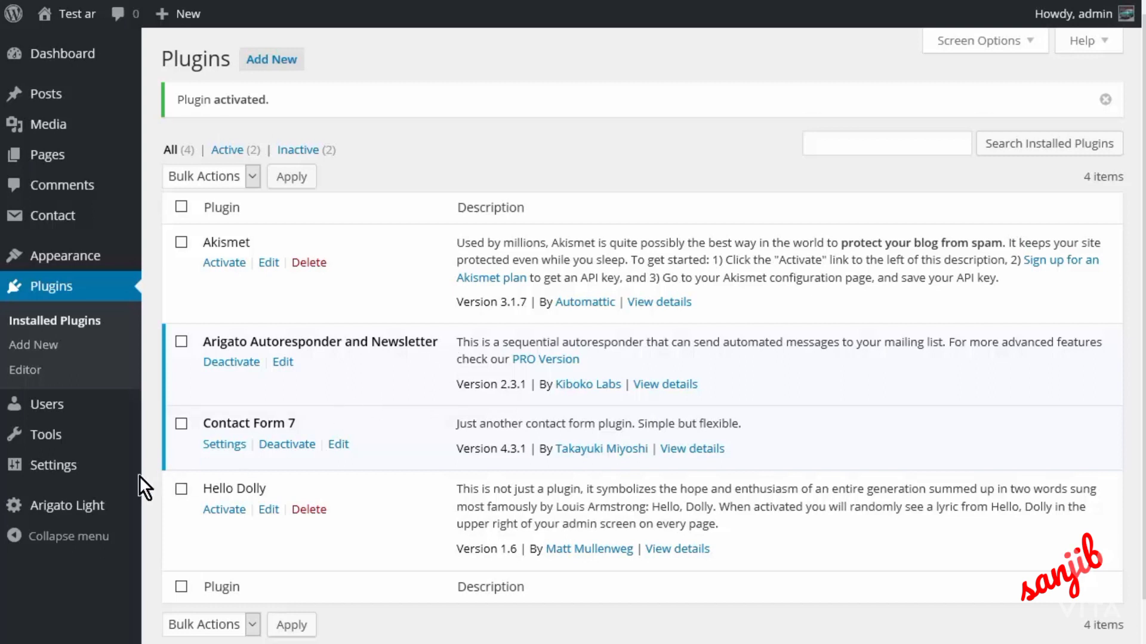
{"action": "mouse_move", "coordinate": [84, 512]}
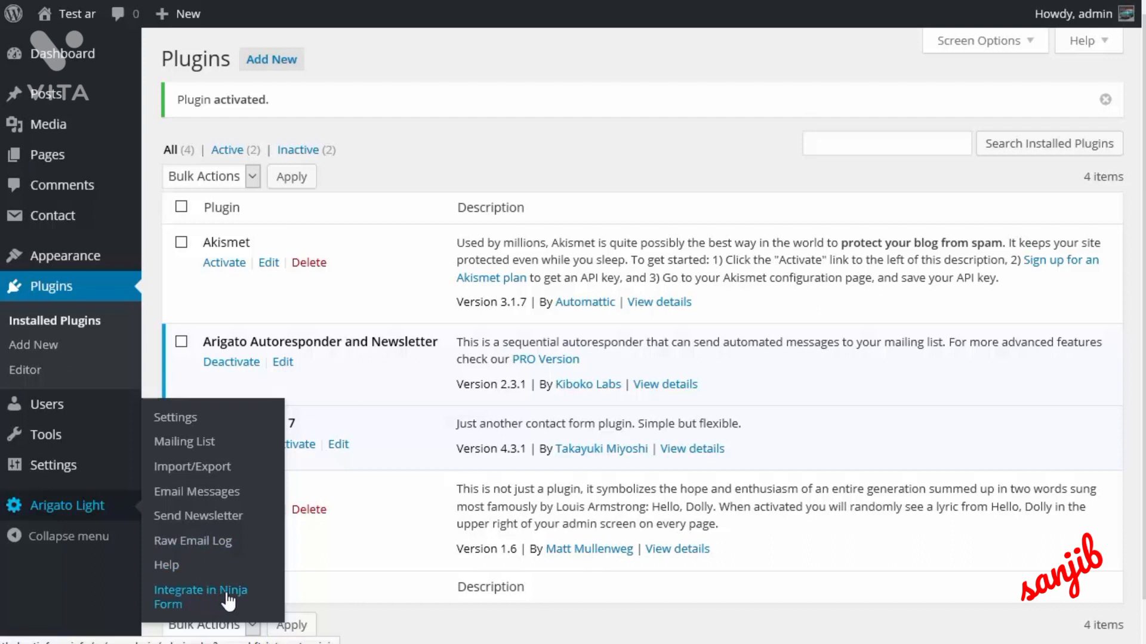
{"action": "left_click", "coordinate": [182, 418]}
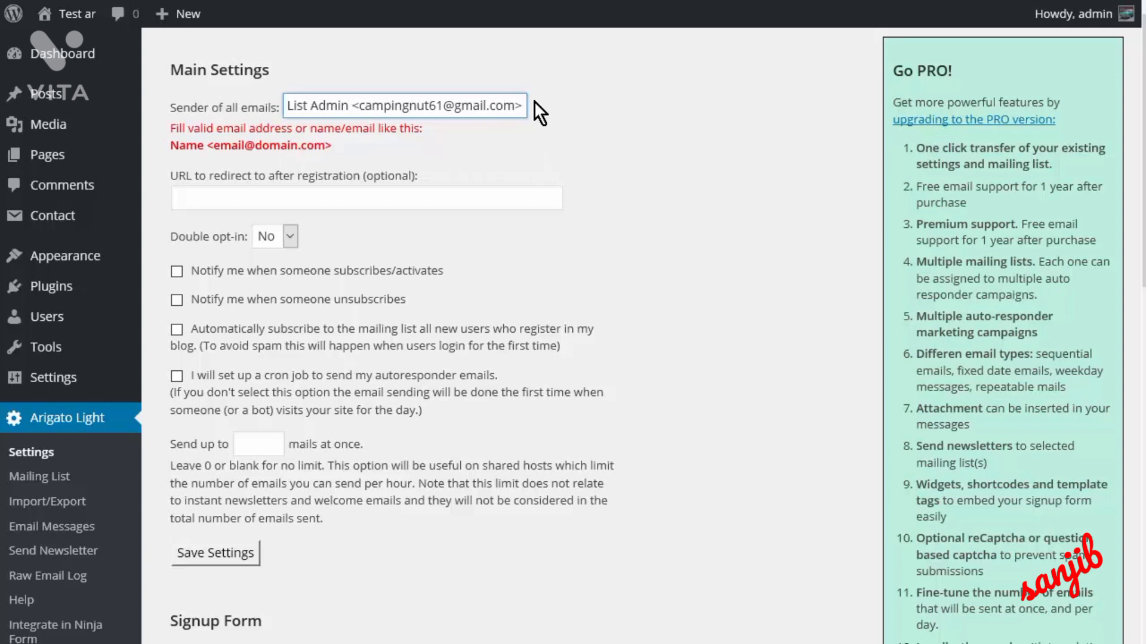
{"action": "left_click", "coordinate": [243, 201]}
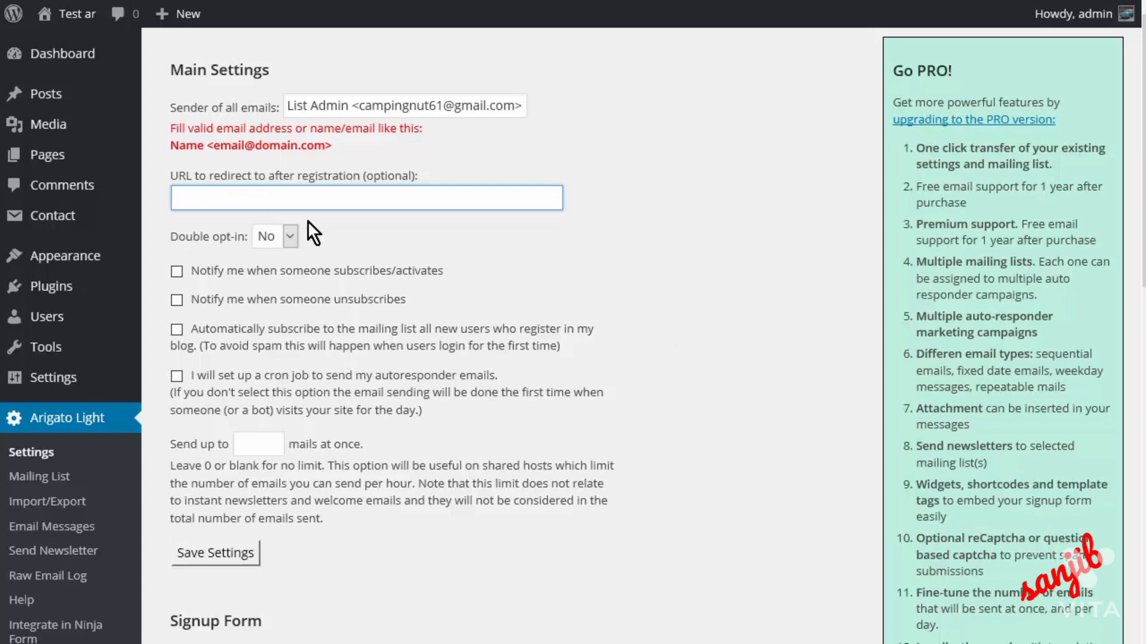
{"action": "type", "text": "http://google.com"}
{"action": "key", "text": "Tab"}
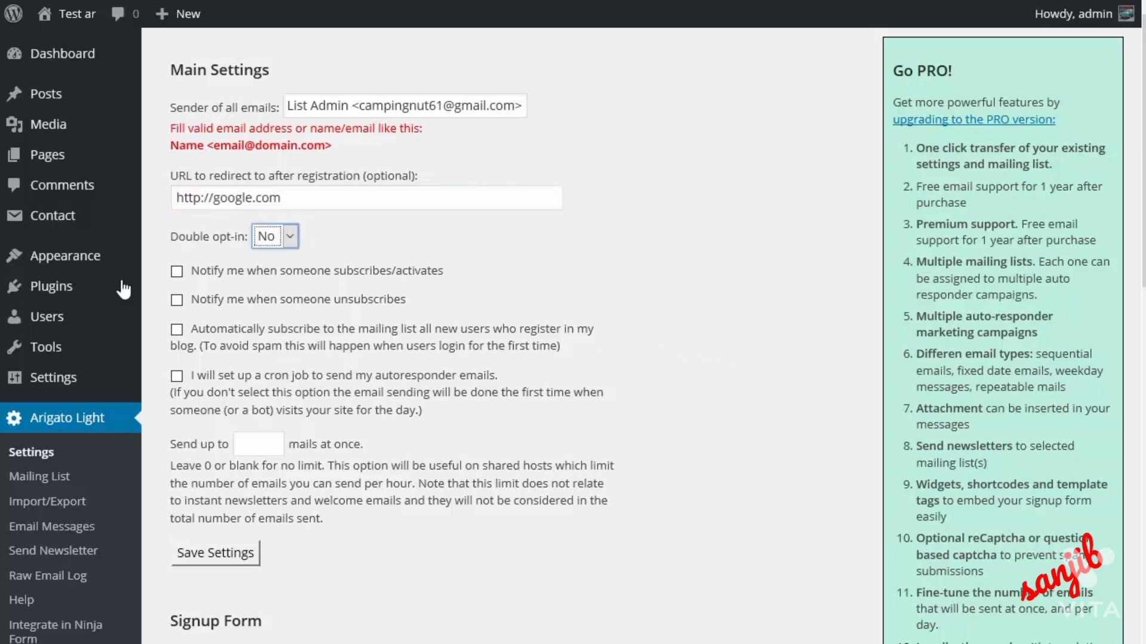
{"action": "left_click", "coordinate": [291, 241]}
{"action": "left_click", "coordinate": [291, 241]}
- Limit sending to 250 mails at once and save the Arigato main settings
{"action": "scroll", "coordinate": [393, 213], "scroll_direction": "down", "scroll_amount": 2}
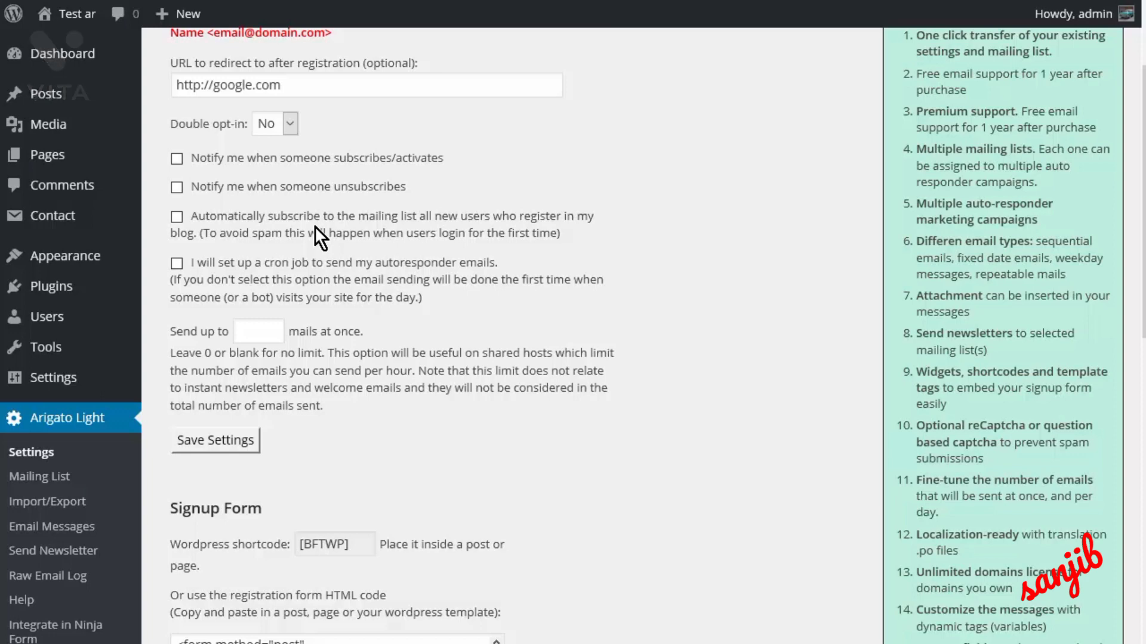
{"action": "scroll", "coordinate": [370, 268], "scroll_direction": "down", "scroll_amount": 2}
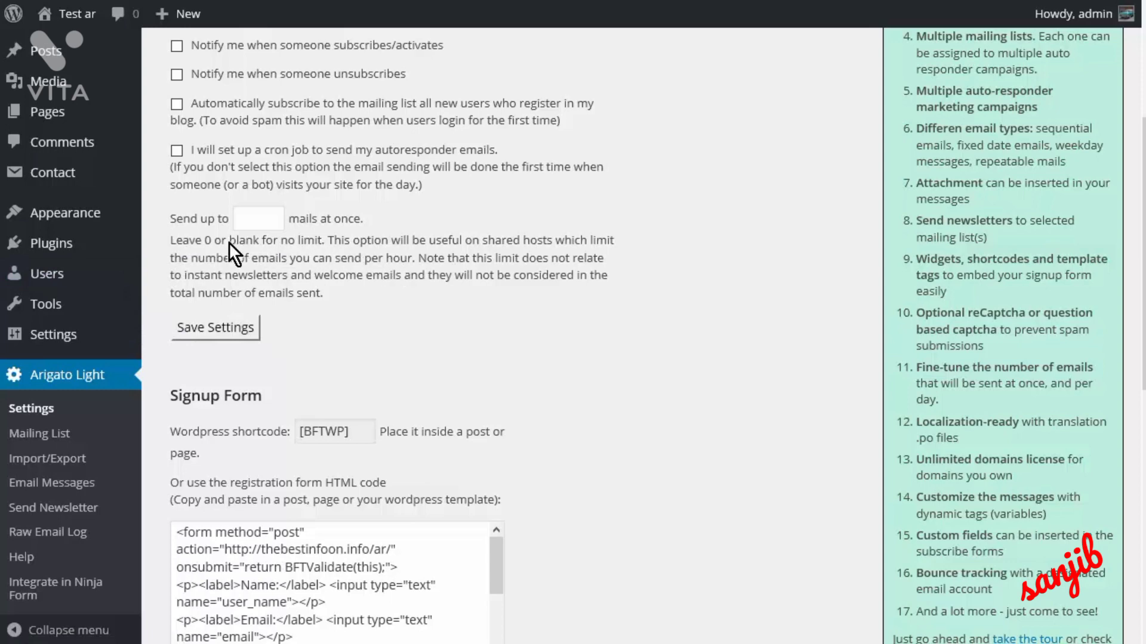
{"action": "left_click", "coordinate": [249, 219]}
{"action": "type", "text": "250"}
{"action": "left_click", "coordinate": [1044, 456]}
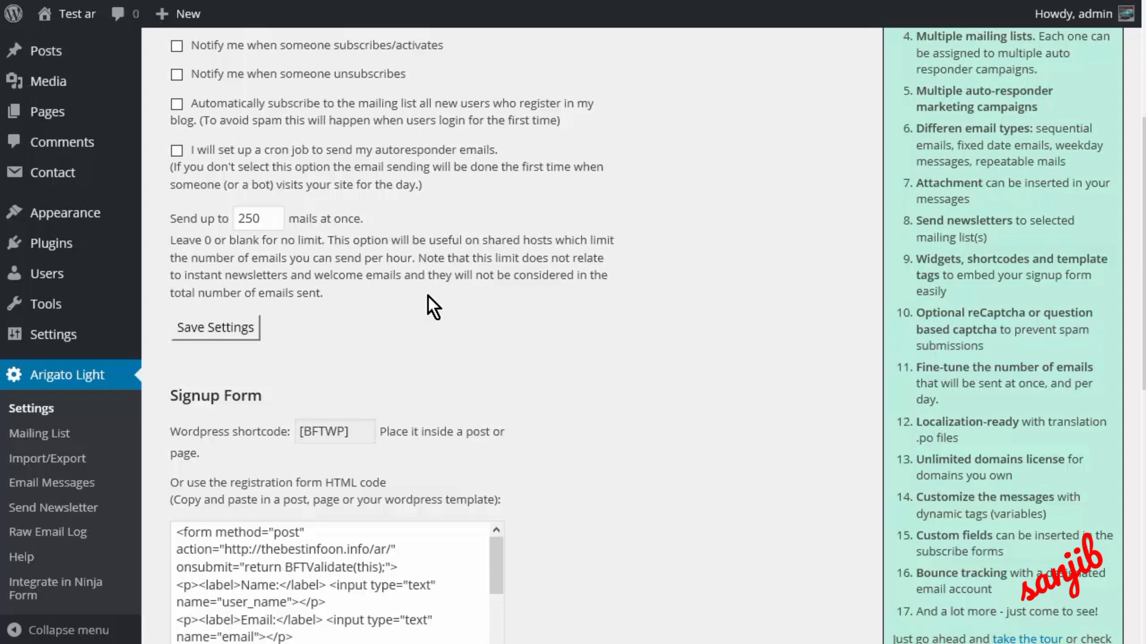
{"action": "left_click", "coordinate": [213, 325]}
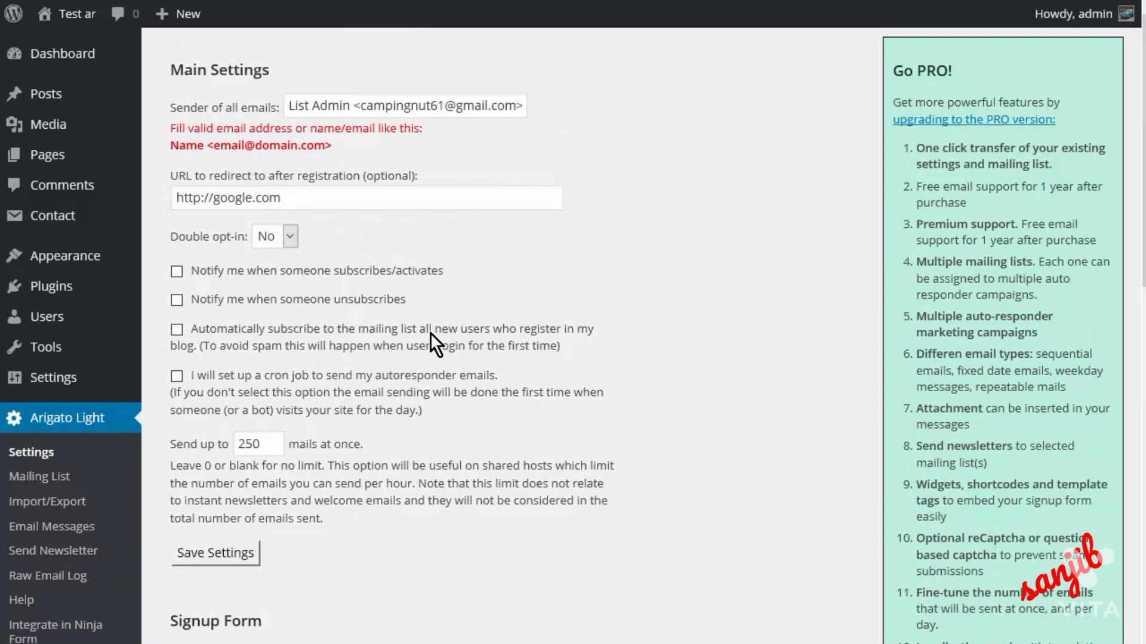
- Copy the entire registration form HTML code from the Signup Form section of the Arigato settings
{"action": "scroll", "coordinate": [431, 332], "scroll_direction": "down", "scroll_amount": 8}
{"action": "scroll", "coordinate": [297, 414], "scroll_direction": "down", "scroll_amount": 3}
{"action": "scroll", "coordinate": [685, 385], "scroll_direction": "up", "scroll_amount": 2}
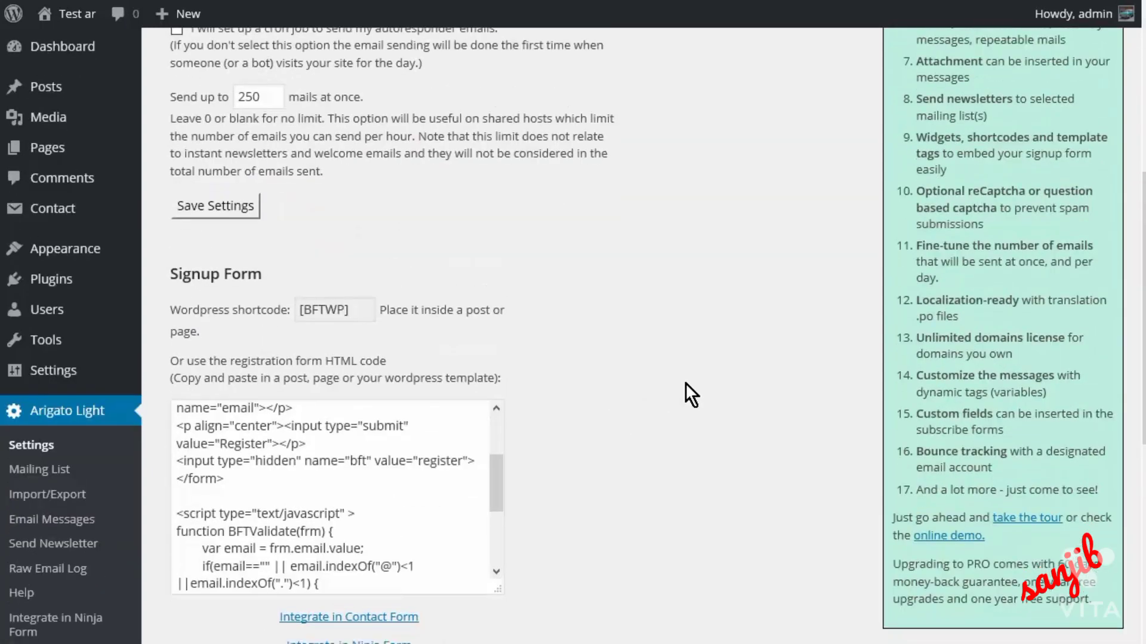
{"action": "scroll", "coordinate": [685, 385], "scroll_direction": "down", "scroll_amount": 4}
{"action": "scroll", "coordinate": [361, 341], "scroll_direction": "up", "scroll_amount": 1}
{"action": "scroll", "coordinate": [361, 341], "scroll_direction": "up", "scroll_amount": 5}
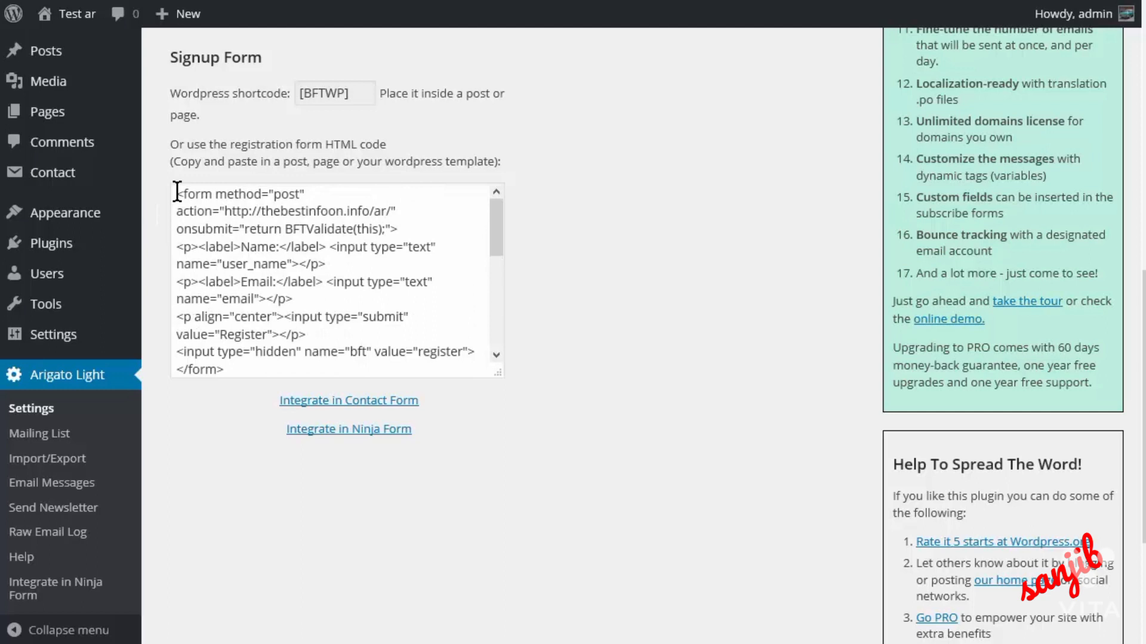
{"action": "left_click", "coordinate": [240, 245]}
{"action": "key", "text": "ctrl+a"}
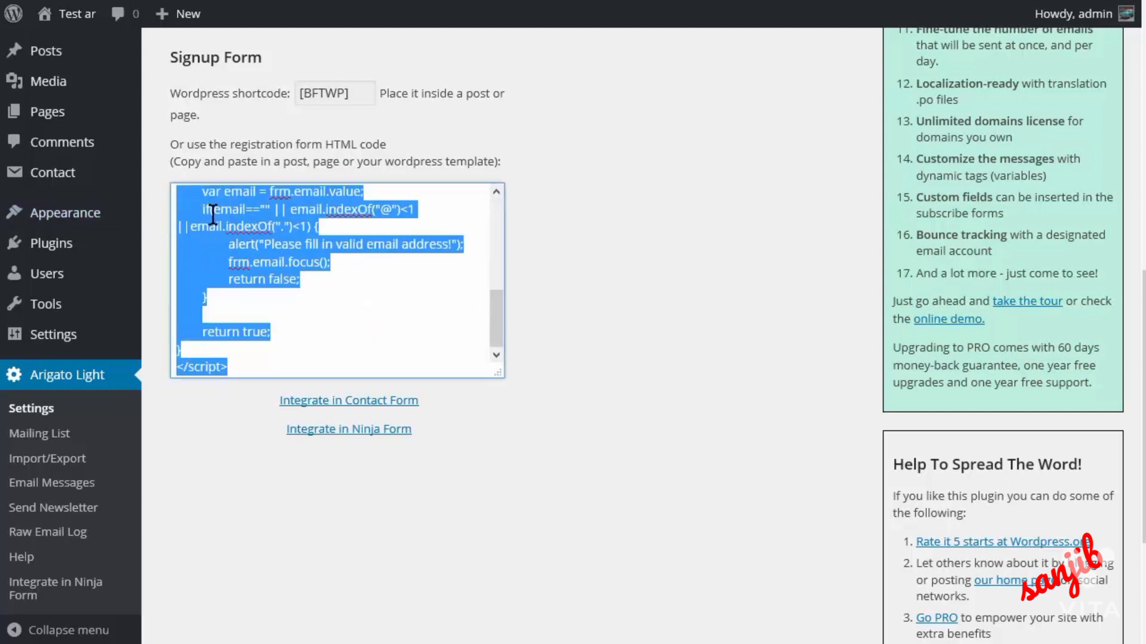
{"action": "right_click", "coordinate": [228, 216]}
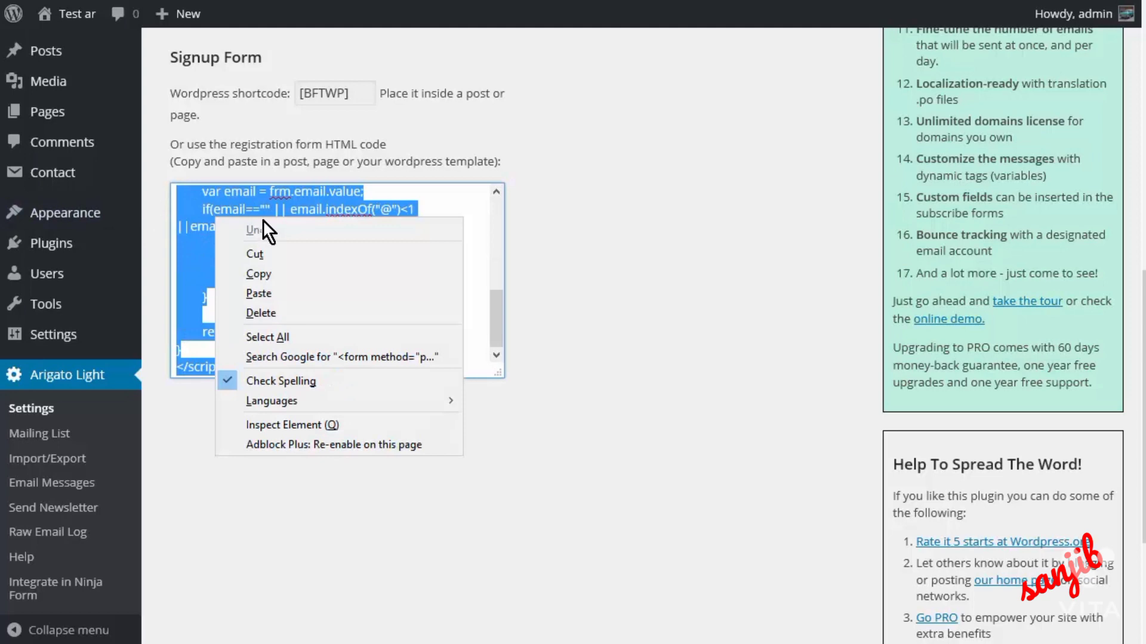
{"action": "left_click", "coordinate": [296, 277]}
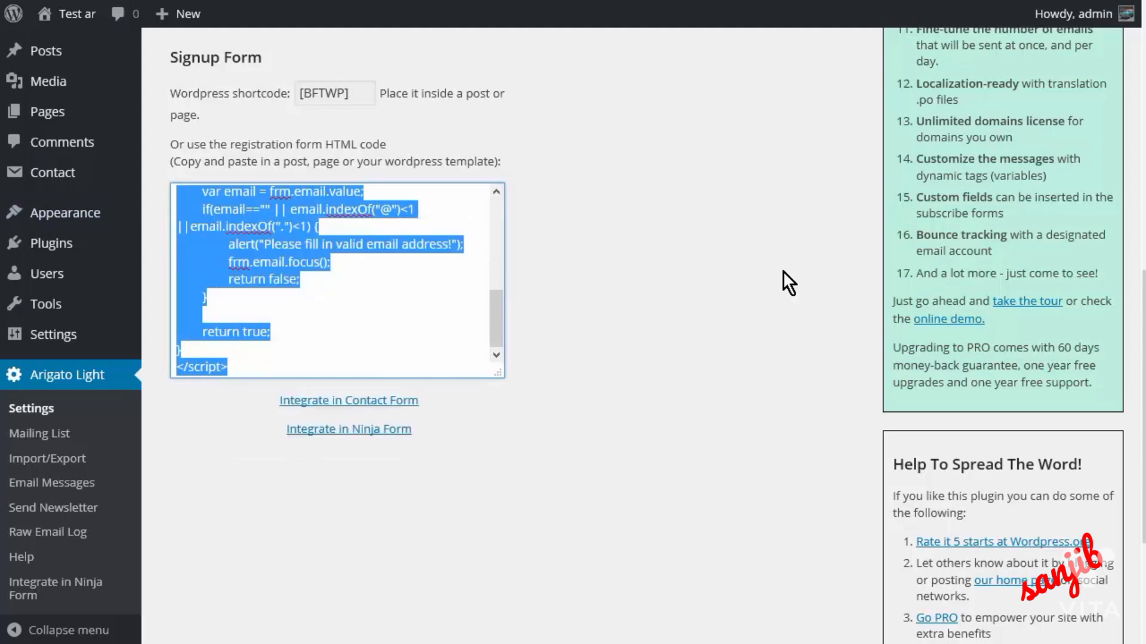
- Switch to Notepad and replace all of the existing notes with the copied registration form code
{"action": "key", "text": "alt+Tab"}
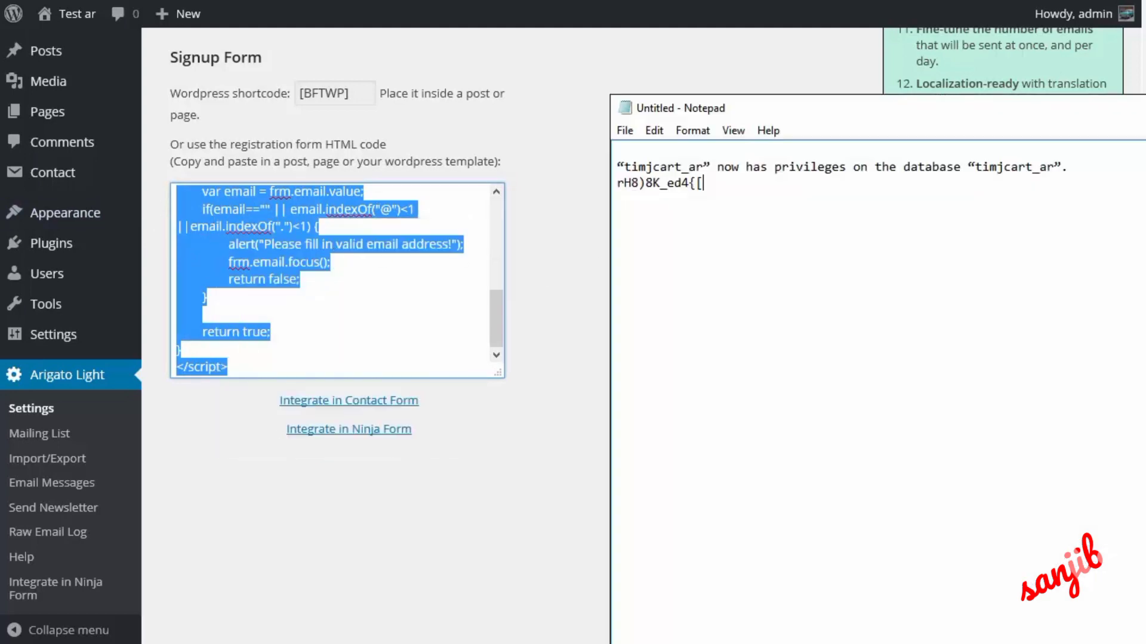
{"action": "left_click_drag", "start_coordinate": [1133, 107], "coordinate": [773, 84]}
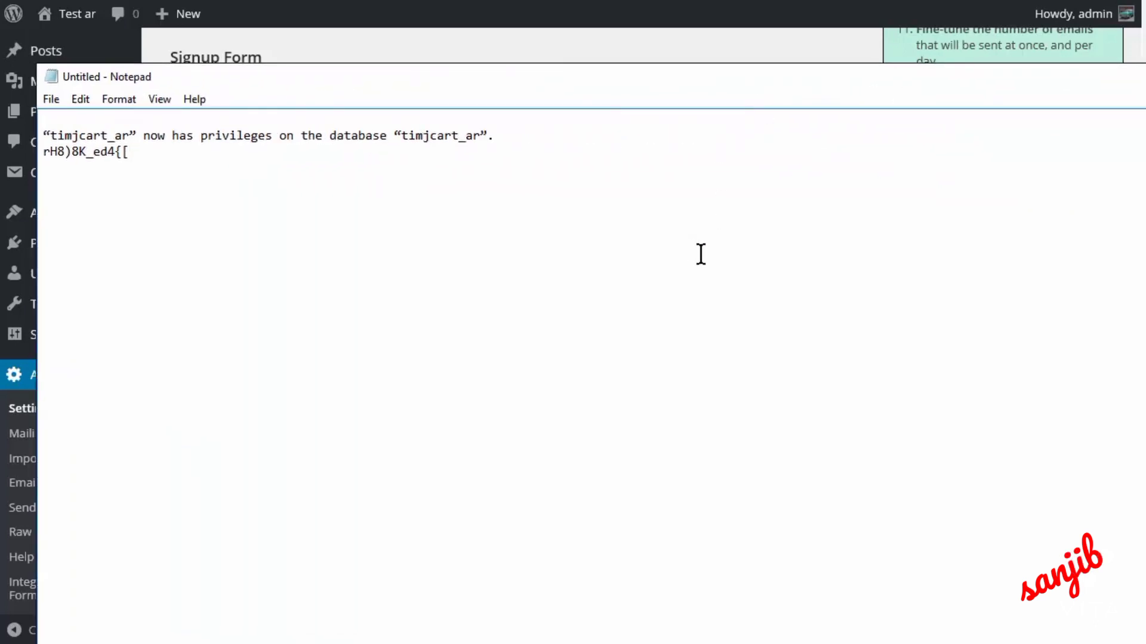
{"action": "key", "text": "ctrl+a"}
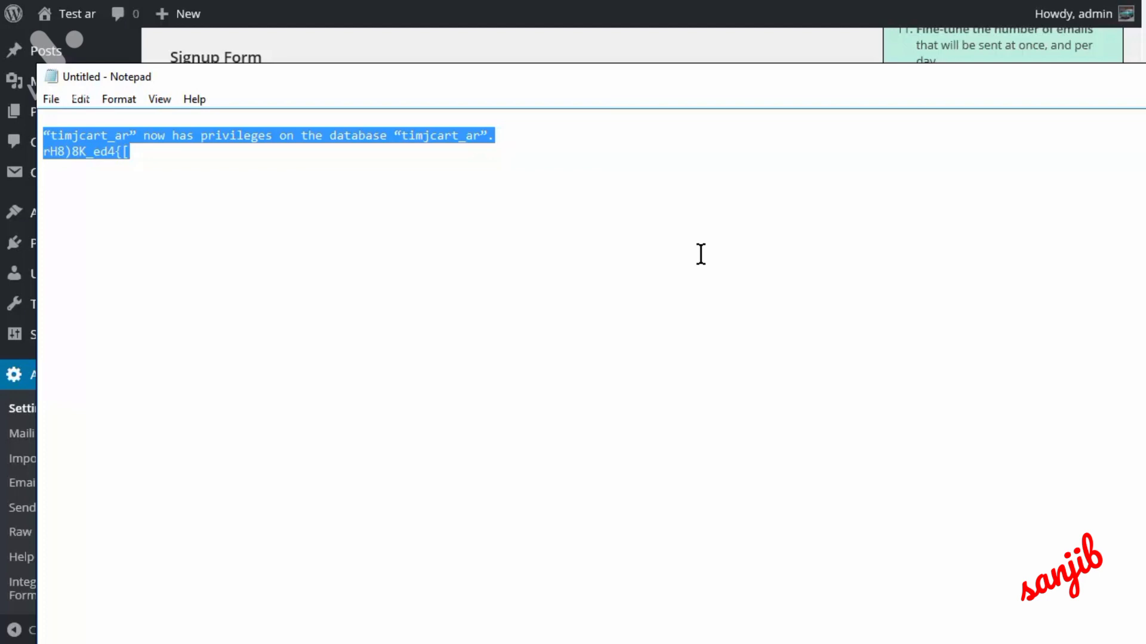
{"action": "key", "text": "Delete"}
{"action": "key", "text": "ctrl+v"}
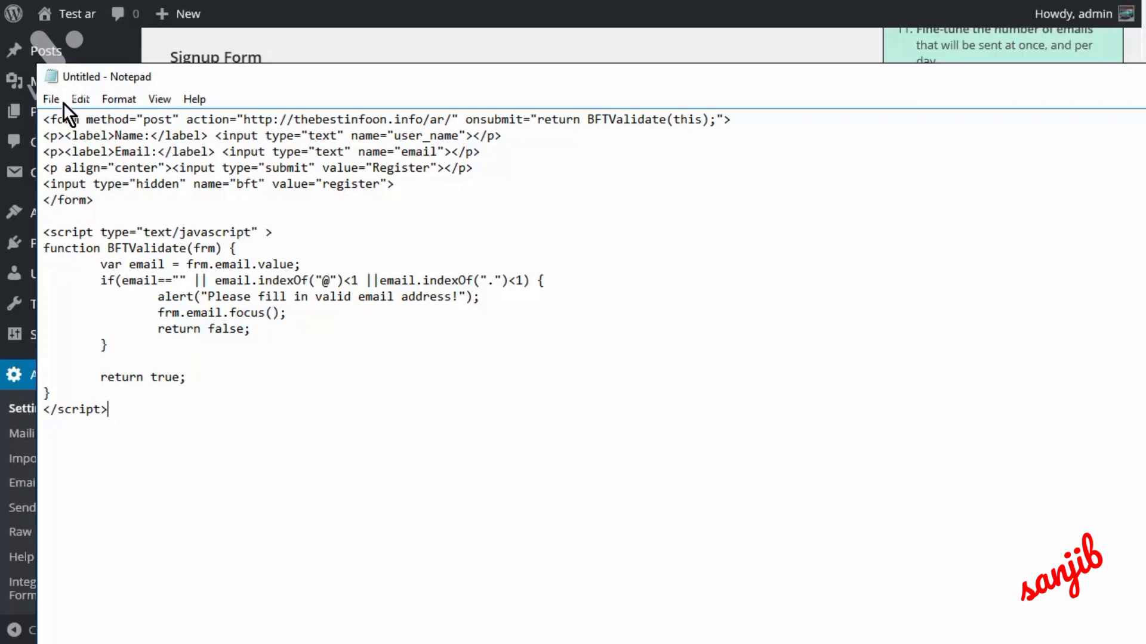
- Save the form code to the Desktop as test.html with the file type All Files
{"action": "left_click", "coordinate": [46, 96]}
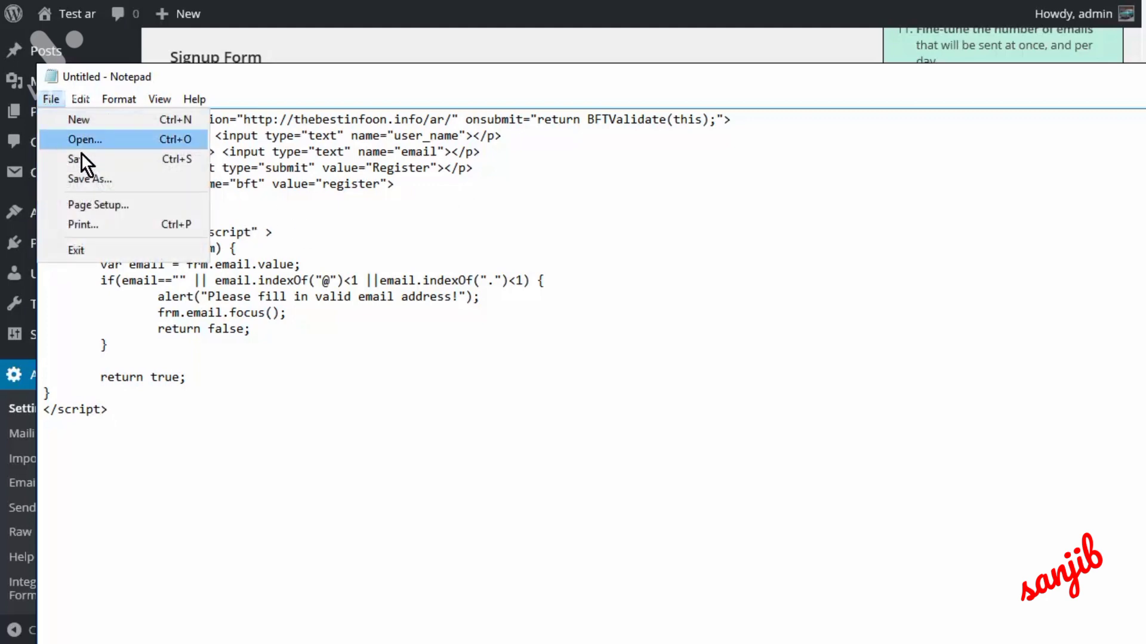
{"action": "left_click", "coordinate": [98, 178]}
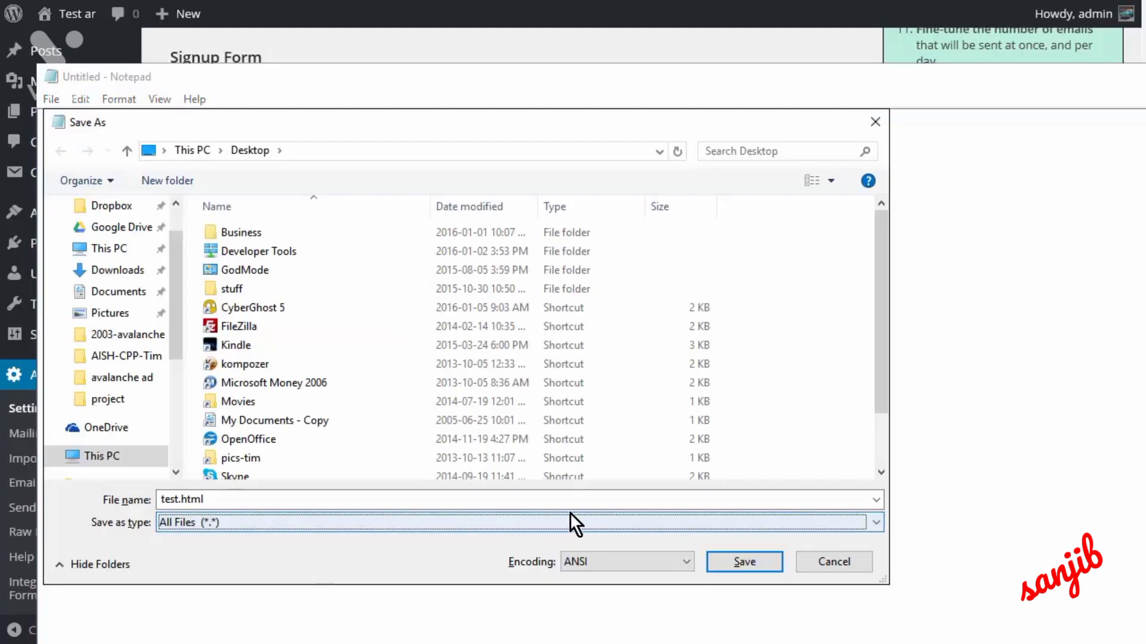
{"action": "left_click", "coordinate": [726, 560]}
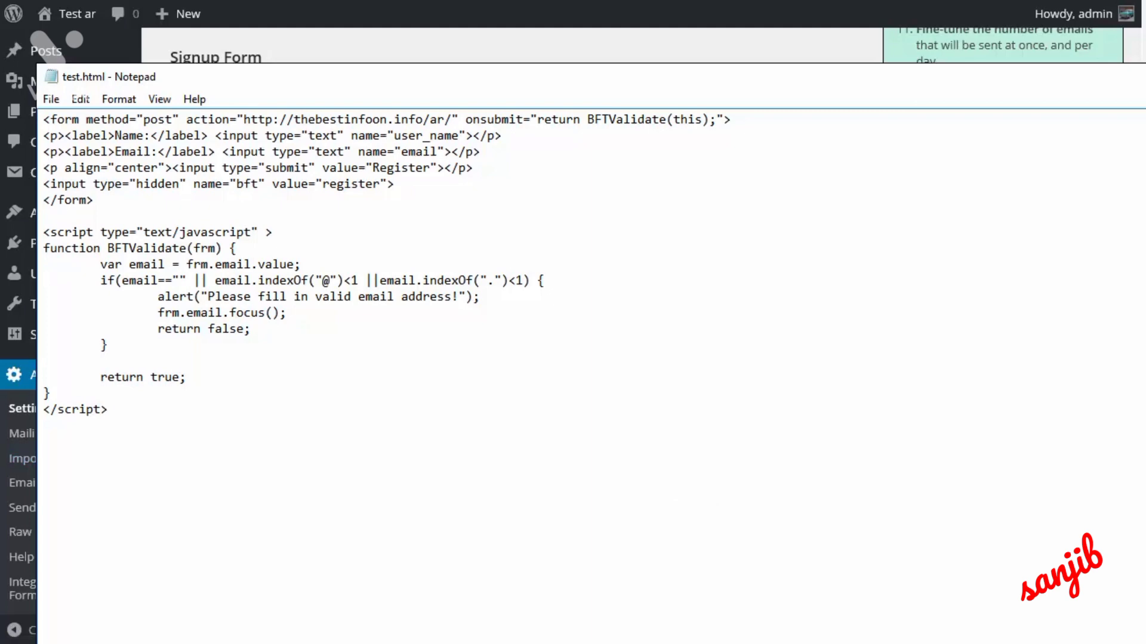
- Open the saved test.html page in the browser and check its Name and Email fields and Register button
{"action": "left_click", "coordinate": [35, 466]}
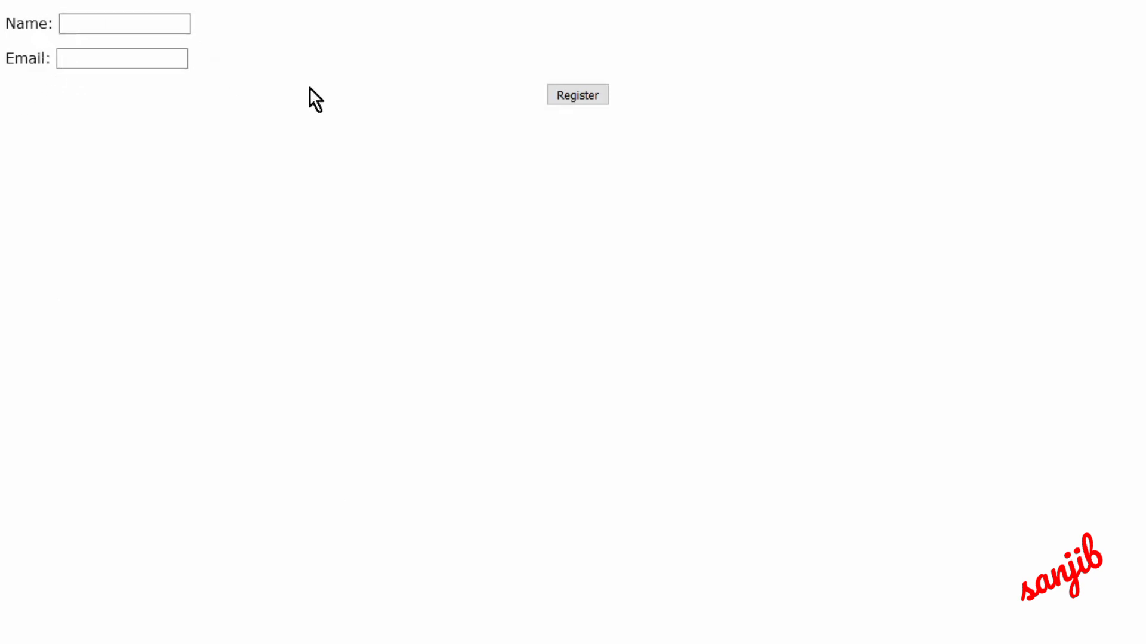
{"action": "left_click", "coordinate": [127, 55]}
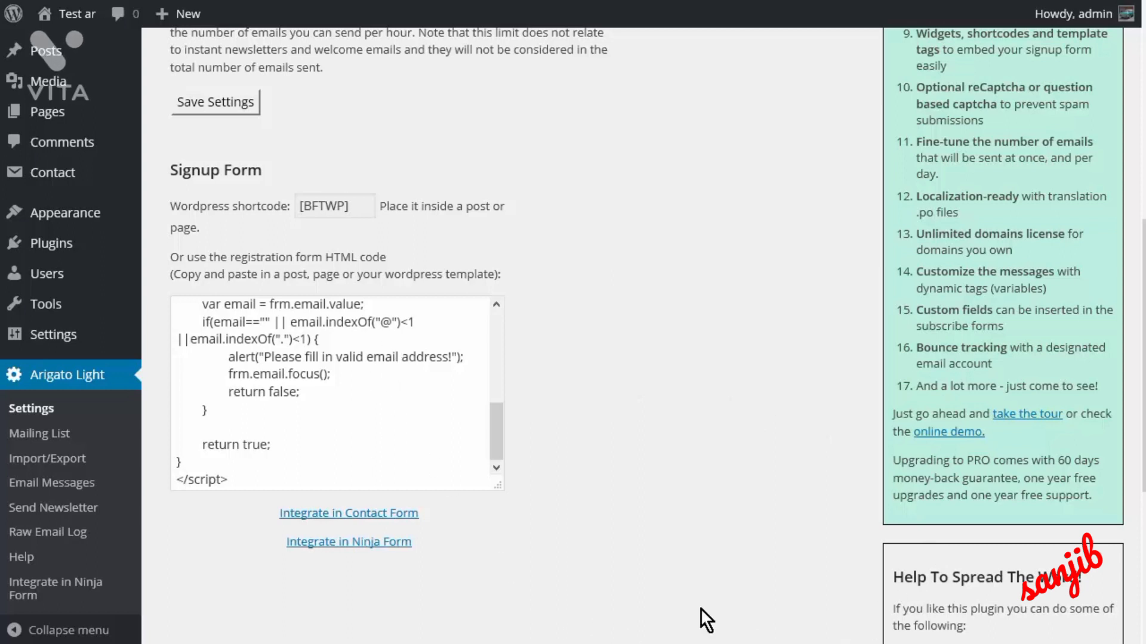
- Start a new message in Arigato's Email Messages with the subject "Thank You For Subscribing {{name}}"
{"action": "left_click", "coordinate": [65, 483]}
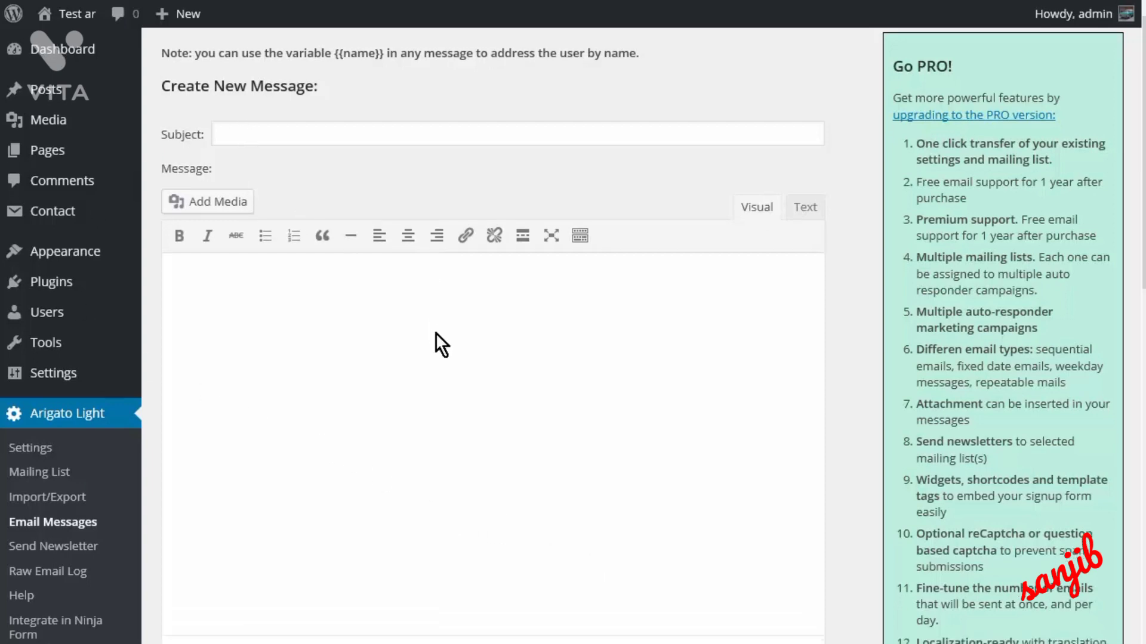
{"action": "scroll", "coordinate": [439, 345], "scroll_direction": "down", "scroll_amount": 7}
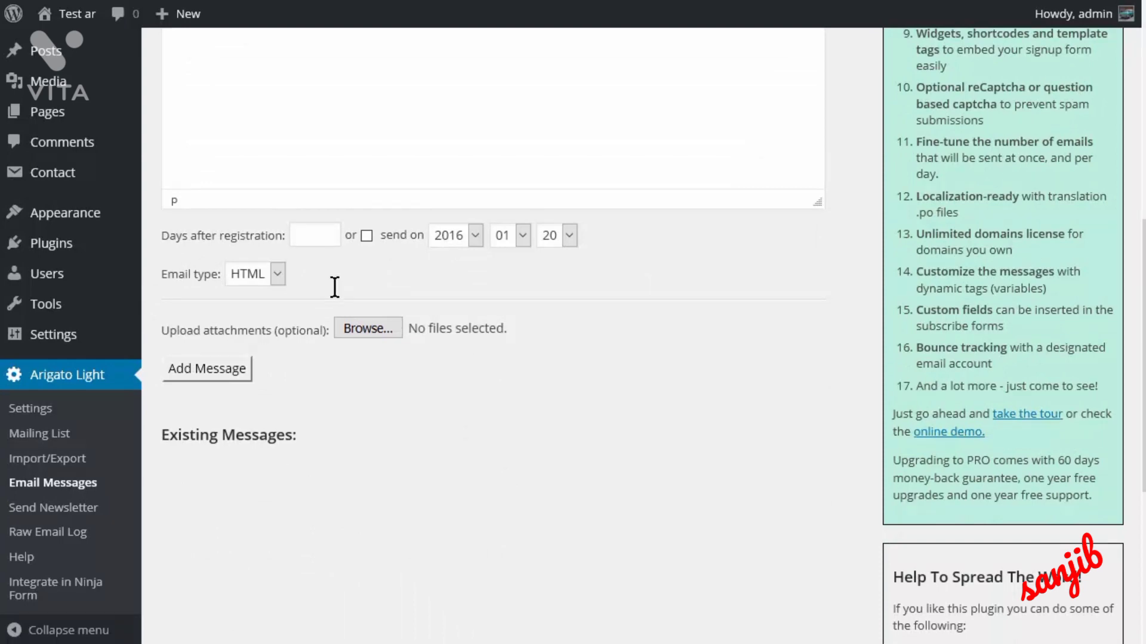
{"action": "scroll", "coordinate": [335, 287], "scroll_direction": "up", "scroll_amount": 7}
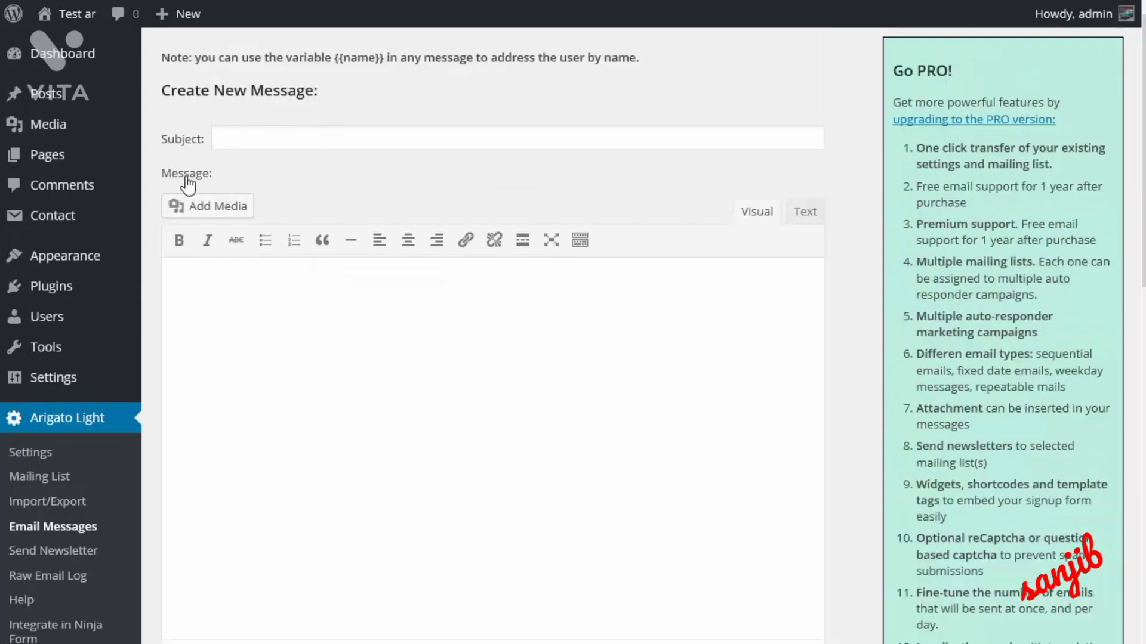
{"action": "left_click", "coordinate": [235, 138]}
{"action": "key", "text": "ctrl+v"}
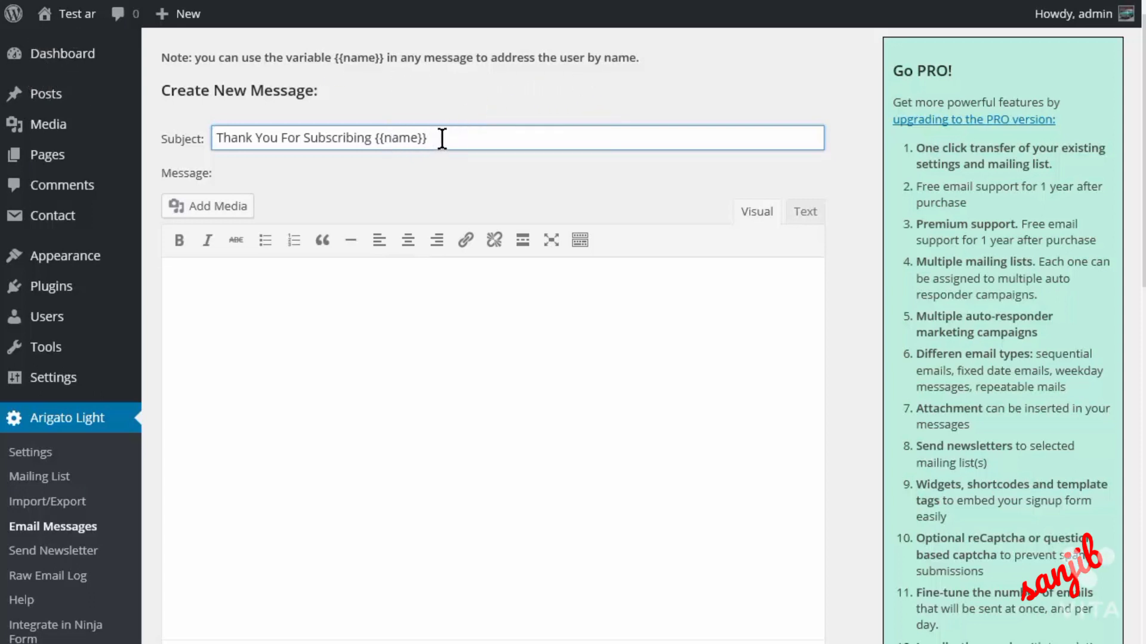
- Show the editor's extra formatting tools and write "{{name}} Download your gift below." as the message body, with {{name}} in bold
{"action": "left_click", "coordinate": [210, 310]}
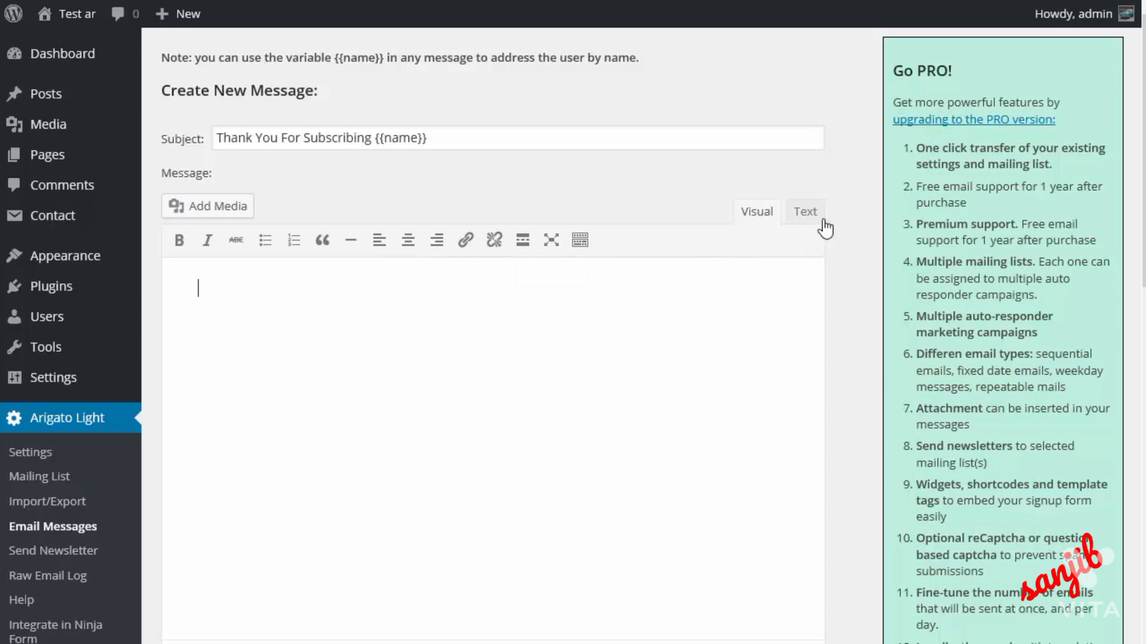
{"action": "left_click", "coordinate": [583, 252]}
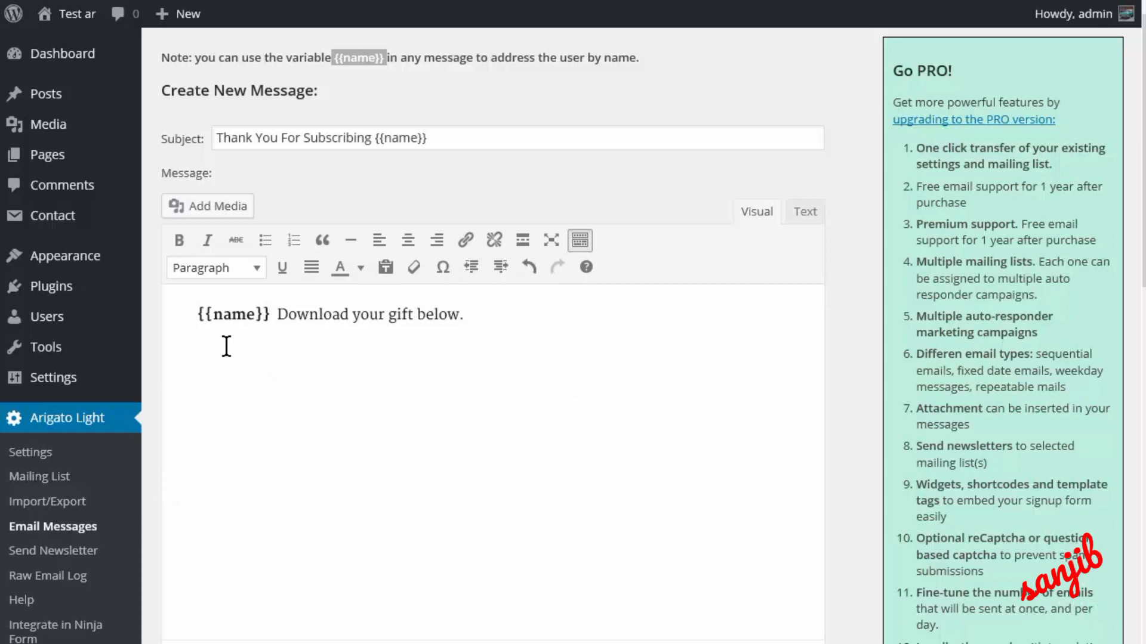
- Schedule the message for 0 days after registration, keep the email type HTML, and add it without an attachment
{"action": "scroll", "coordinate": [353, 257], "scroll_direction": "down", "scroll_amount": 2}
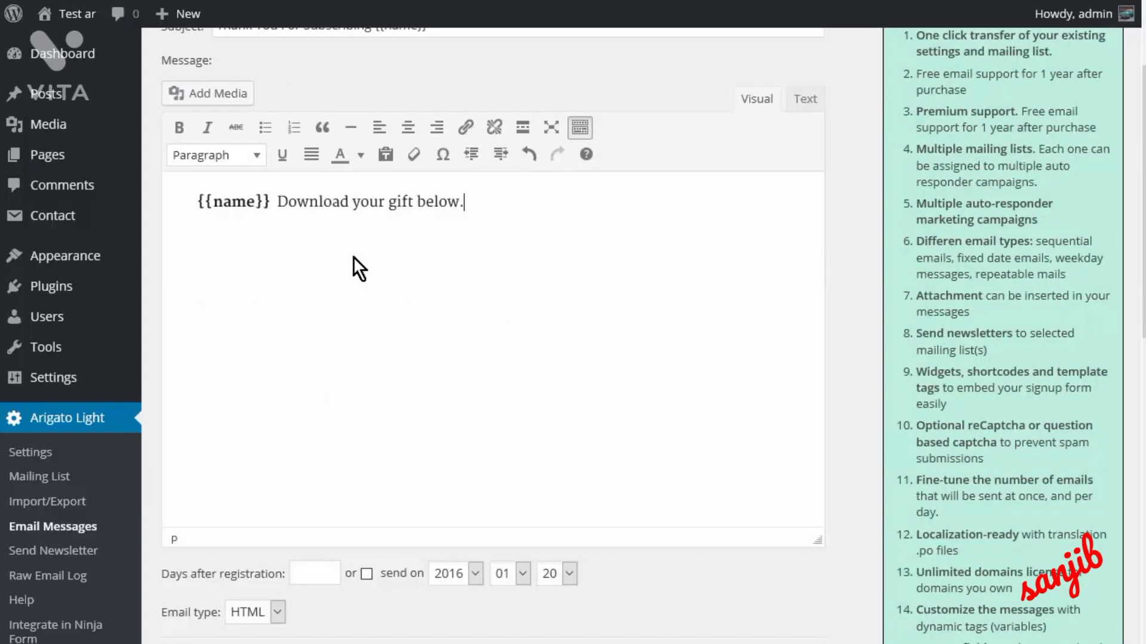
{"action": "scroll", "coordinate": [353, 257], "scroll_direction": "down", "scroll_amount": 4}
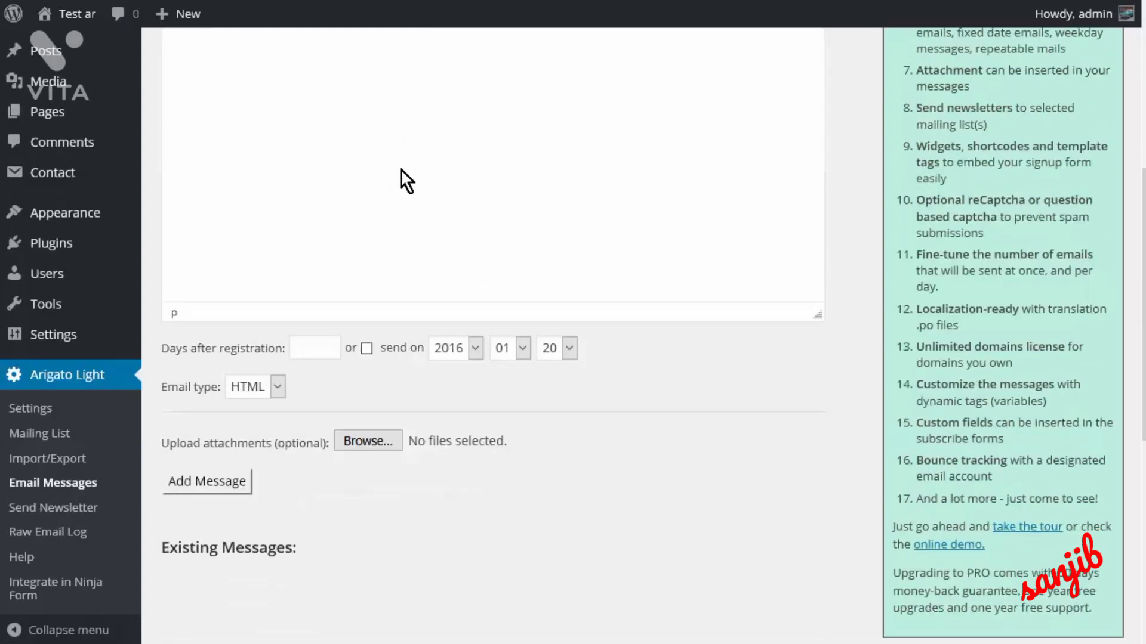
{"action": "scroll", "coordinate": [399, 169], "scroll_direction": "down", "scroll_amount": 2}
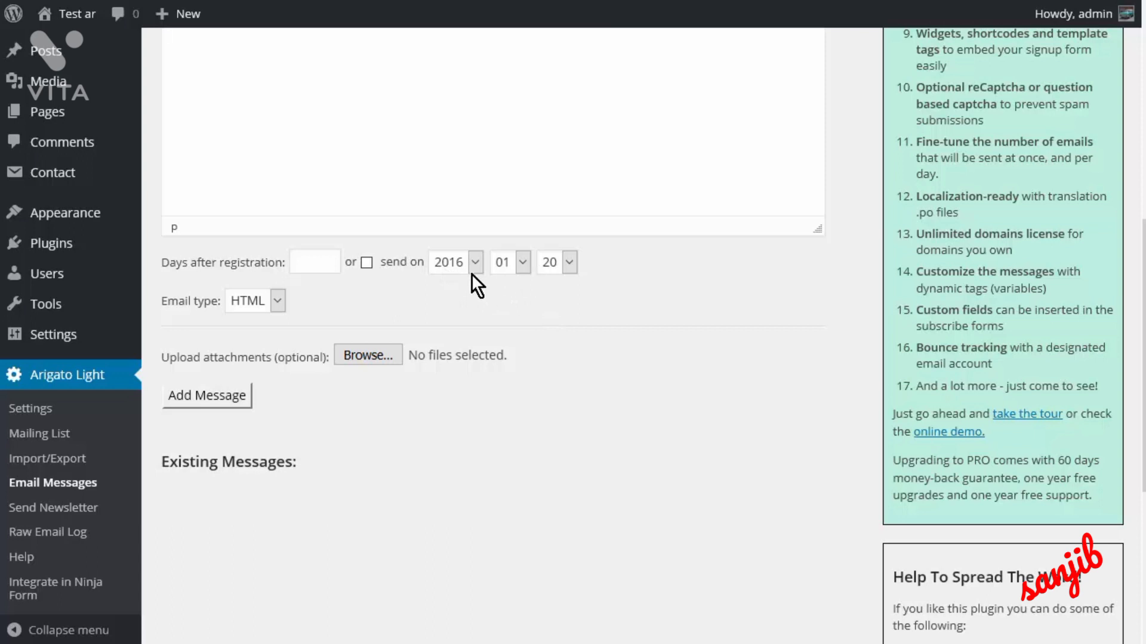
{"action": "left_click", "coordinate": [300, 261]}
{"action": "type", "text": "0"}
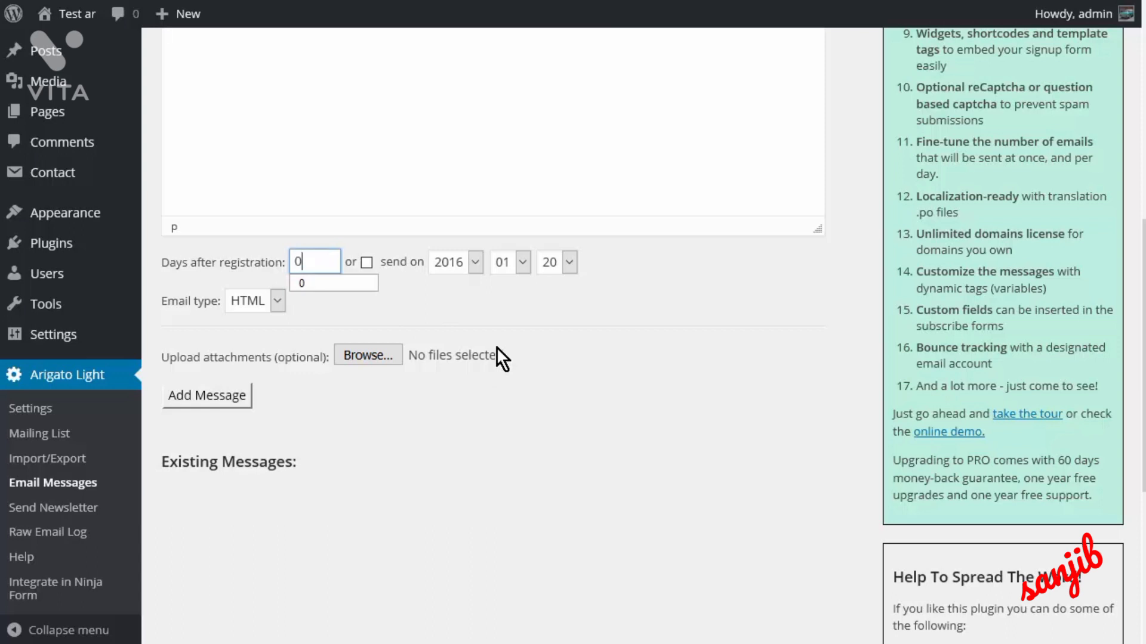
{"action": "left_click", "coordinate": [283, 305]}
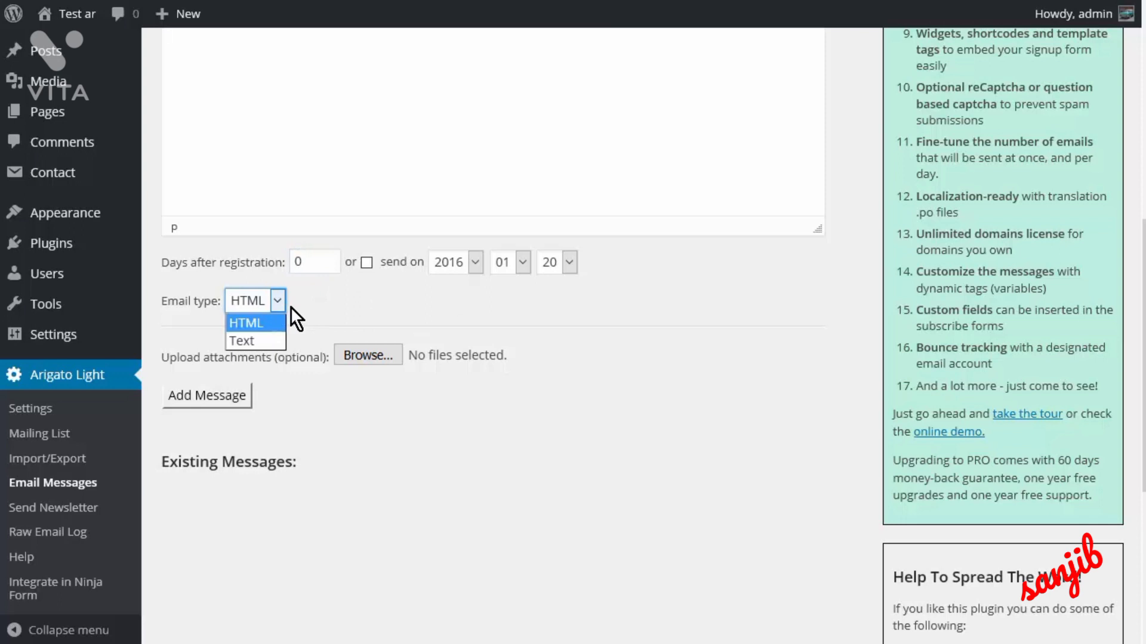
{"action": "left_click", "coordinate": [296, 307]}
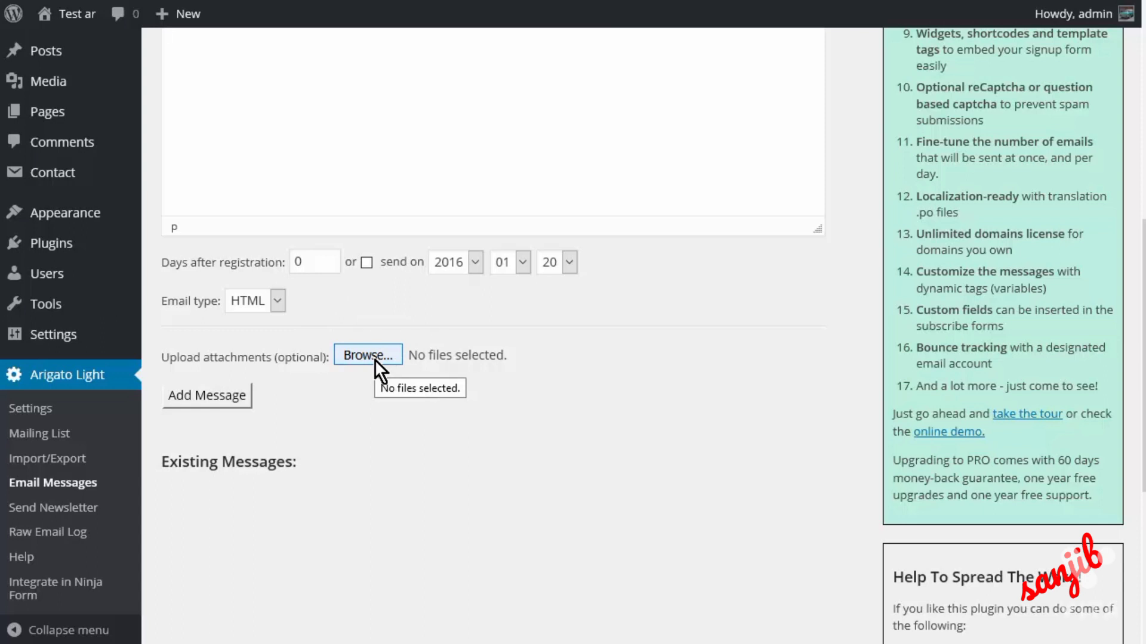
{"action": "left_click", "coordinate": [220, 395]}
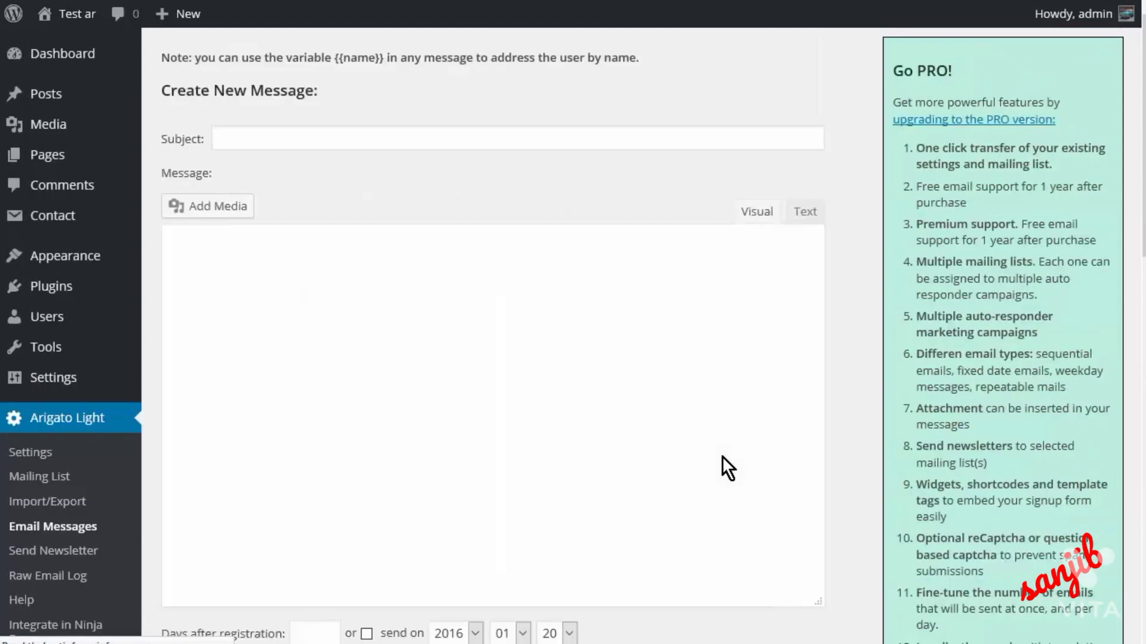
- Review the added welcome message under Existing Messages and compare it with the blank Create New Message form
{"action": "scroll", "coordinate": [853, 342], "scroll_direction": "down", "scroll_amount": 9}
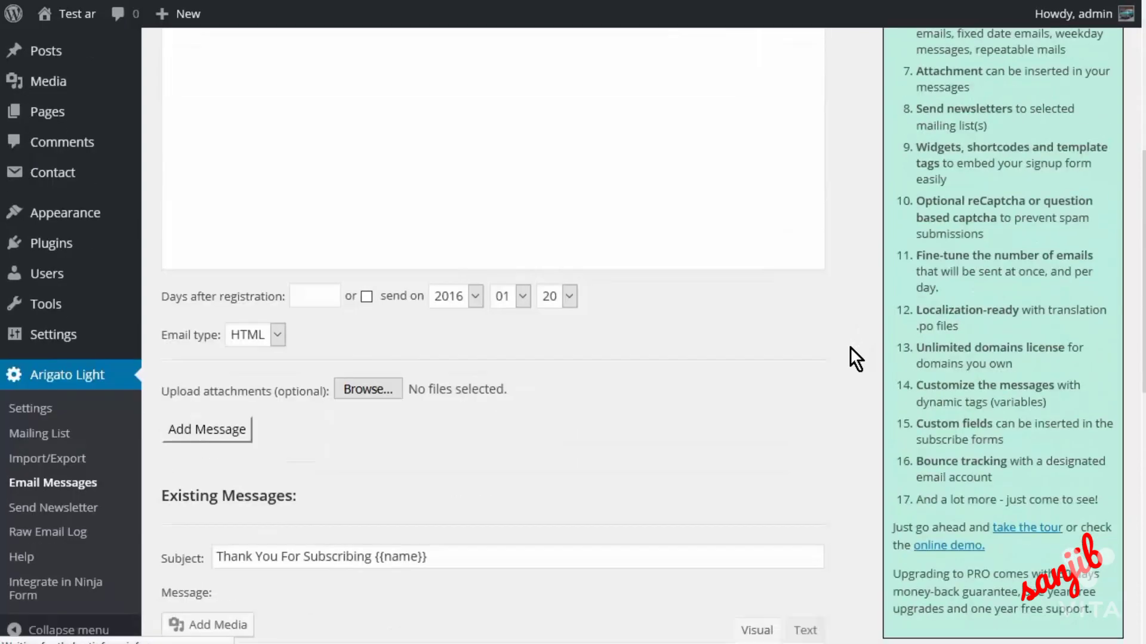
{"action": "scroll", "coordinate": [658, 388], "scroll_direction": "down", "scroll_amount": 4}
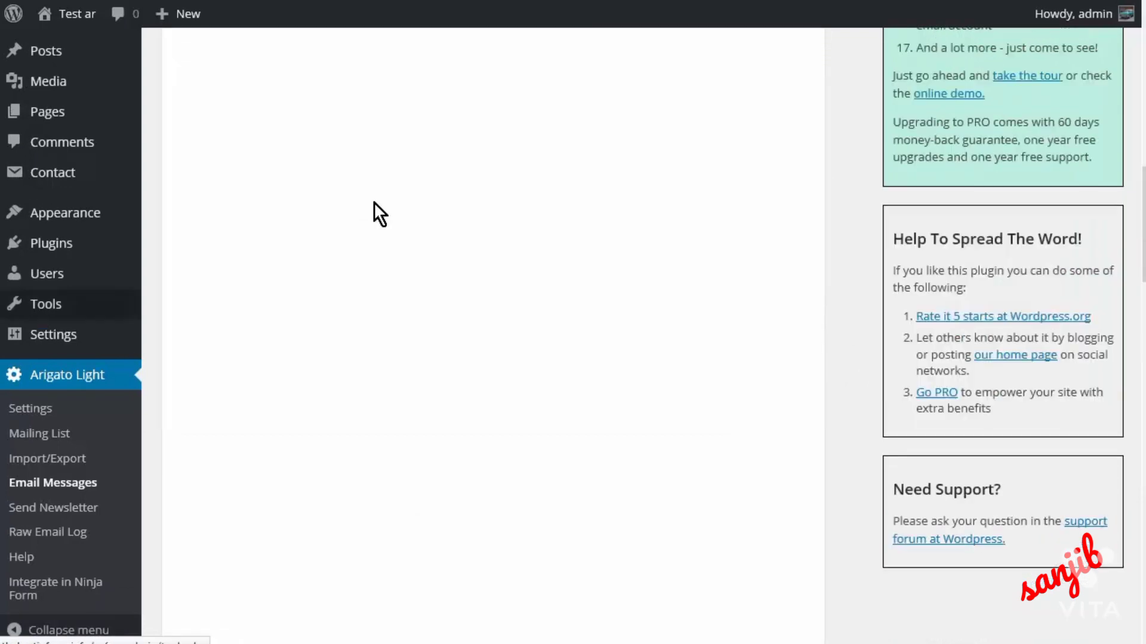
{"action": "scroll", "coordinate": [479, 300], "scroll_direction": "down", "scroll_amount": 4}
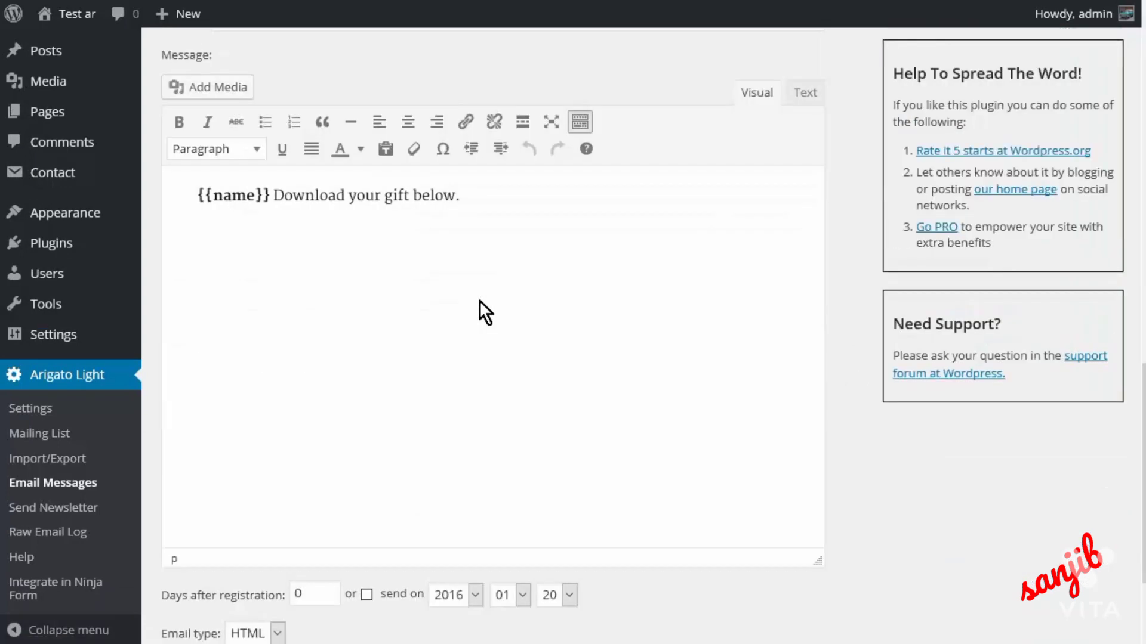
{"action": "scroll", "coordinate": [481, 300], "scroll_direction": "up", "scroll_amount": 6}
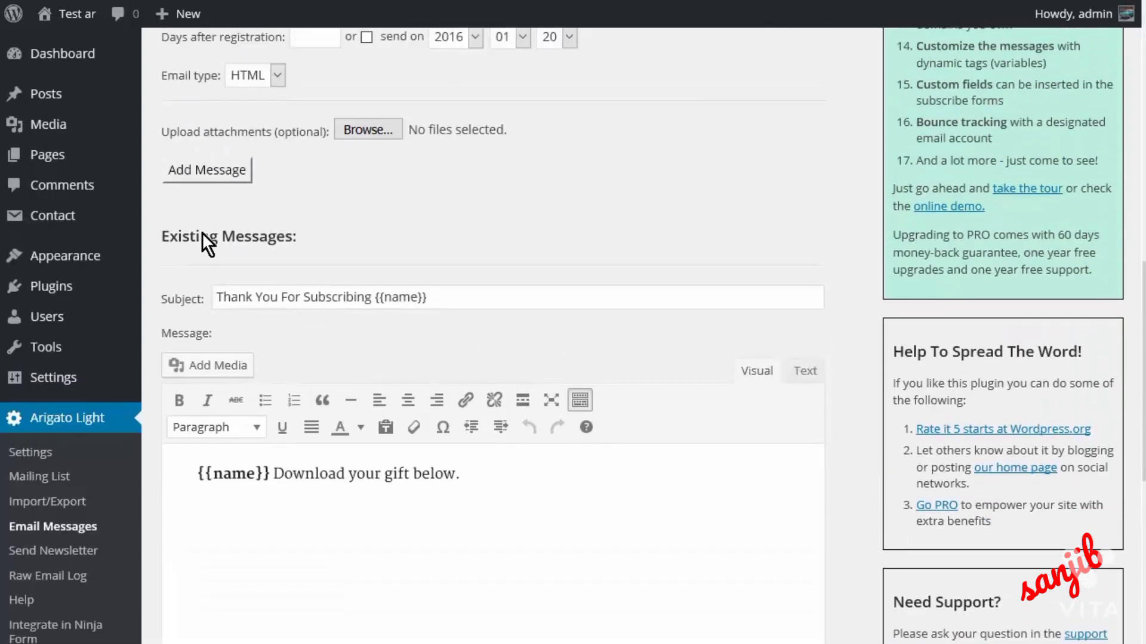
{"action": "scroll", "coordinate": [385, 356], "scroll_direction": "down", "scroll_amount": 7}
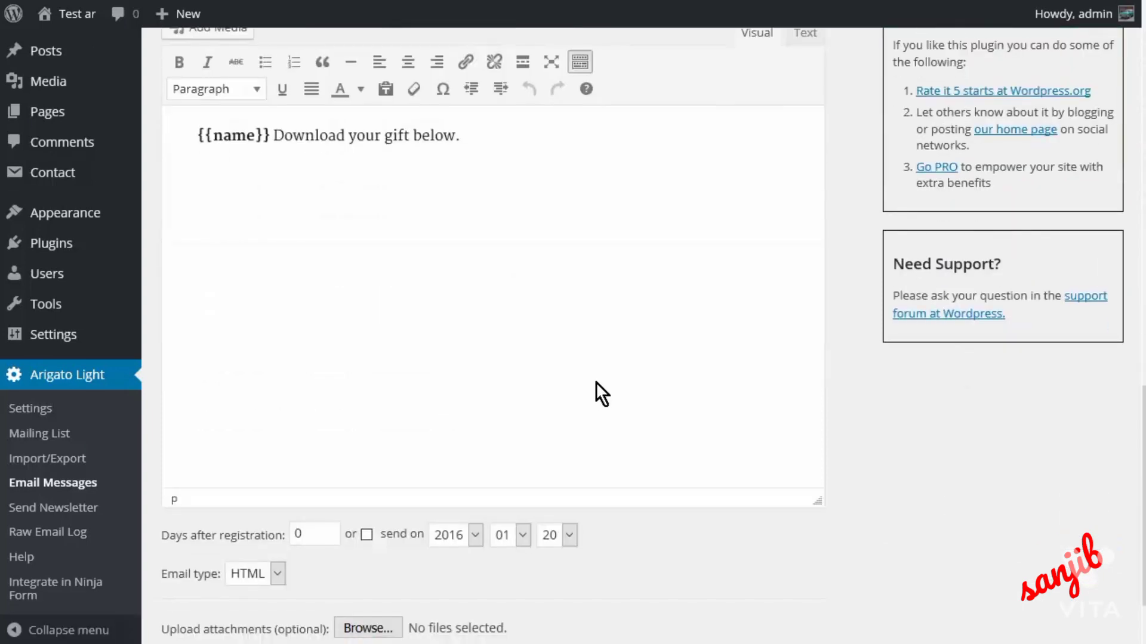
{"action": "scroll", "coordinate": [604, 388], "scroll_direction": "up", "scroll_amount": 15}
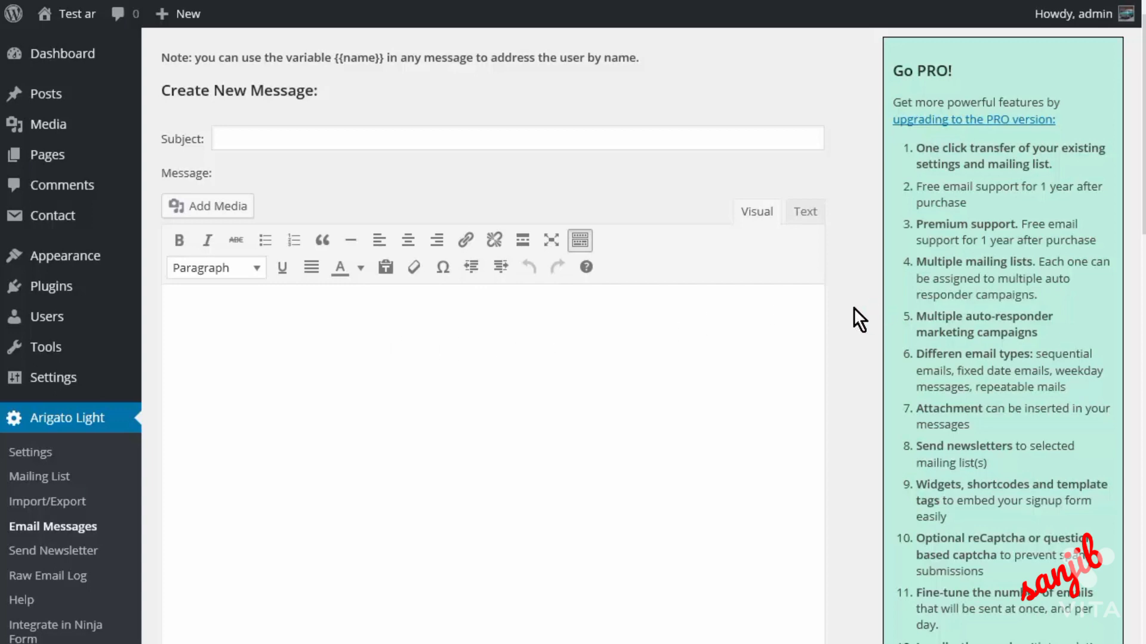
{"action": "scroll", "coordinate": [853, 306], "scroll_direction": "down", "scroll_amount": 8}
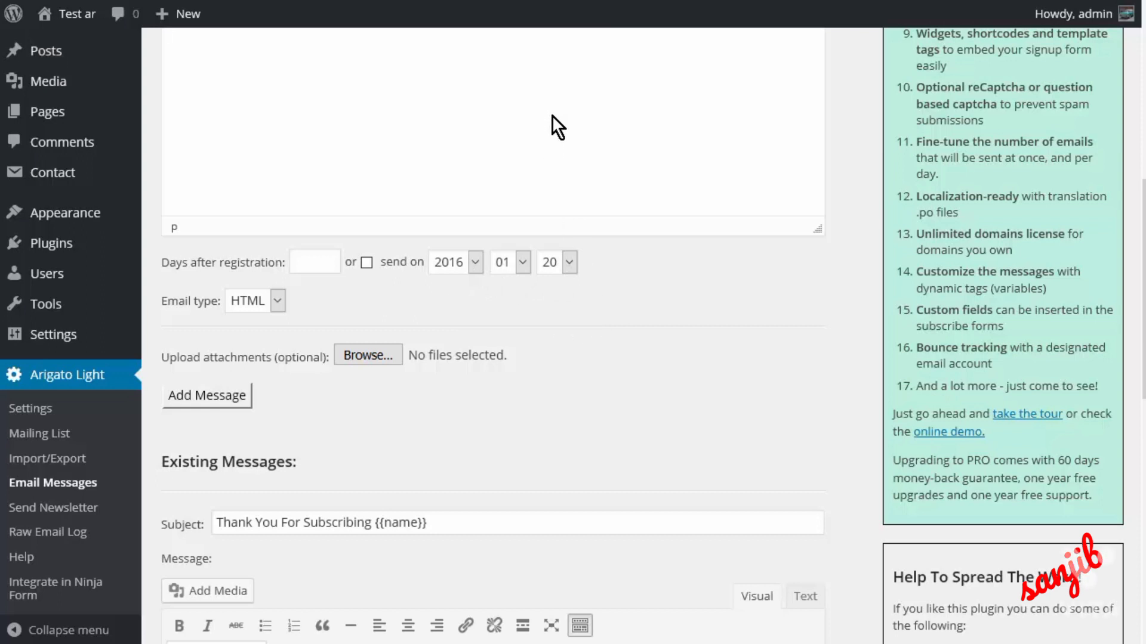
{"action": "scroll", "coordinate": [546, 113], "scroll_direction": "up", "scroll_amount": 8}
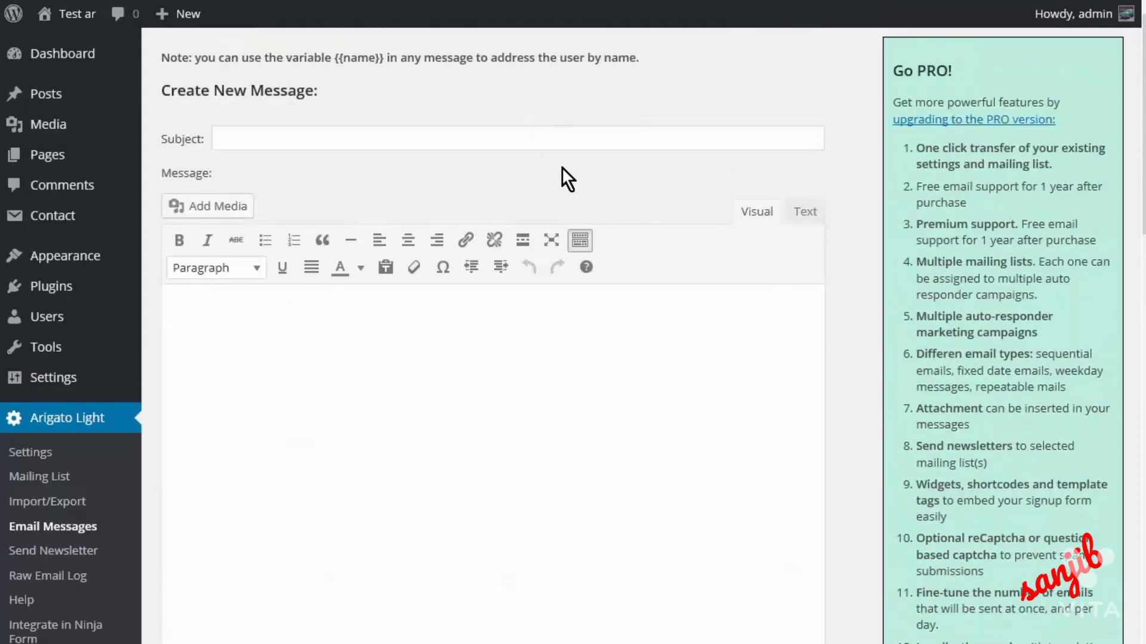
{"action": "scroll", "coordinate": [552, 133], "scroll_direction": "down", "scroll_amount": 9}
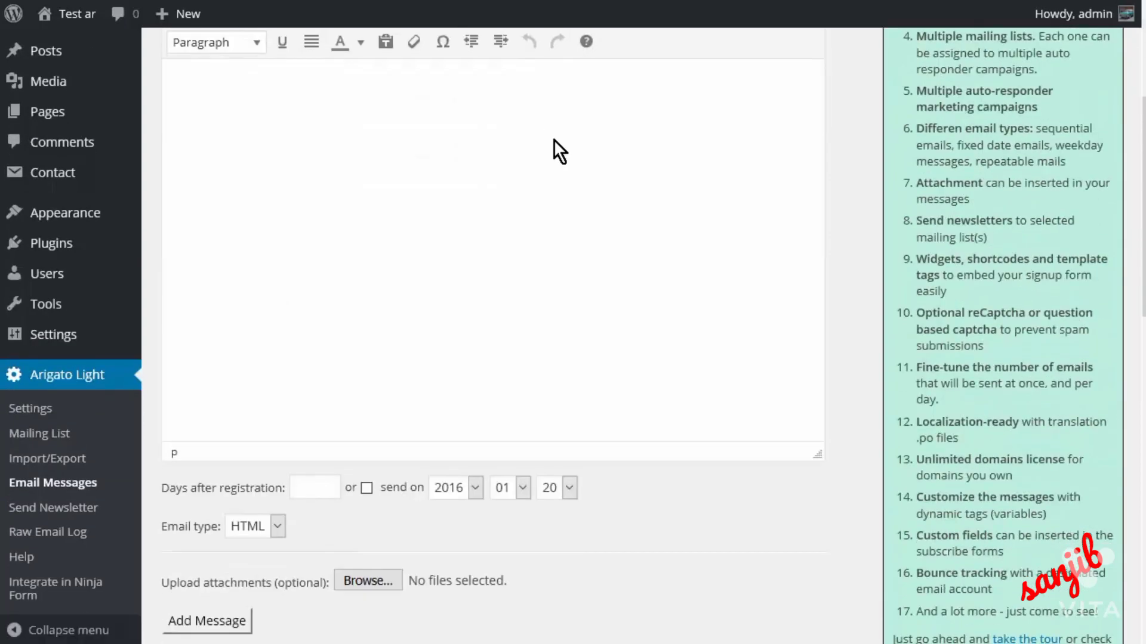
{"action": "scroll", "coordinate": [554, 142], "scroll_direction": "down", "scroll_amount": 4}
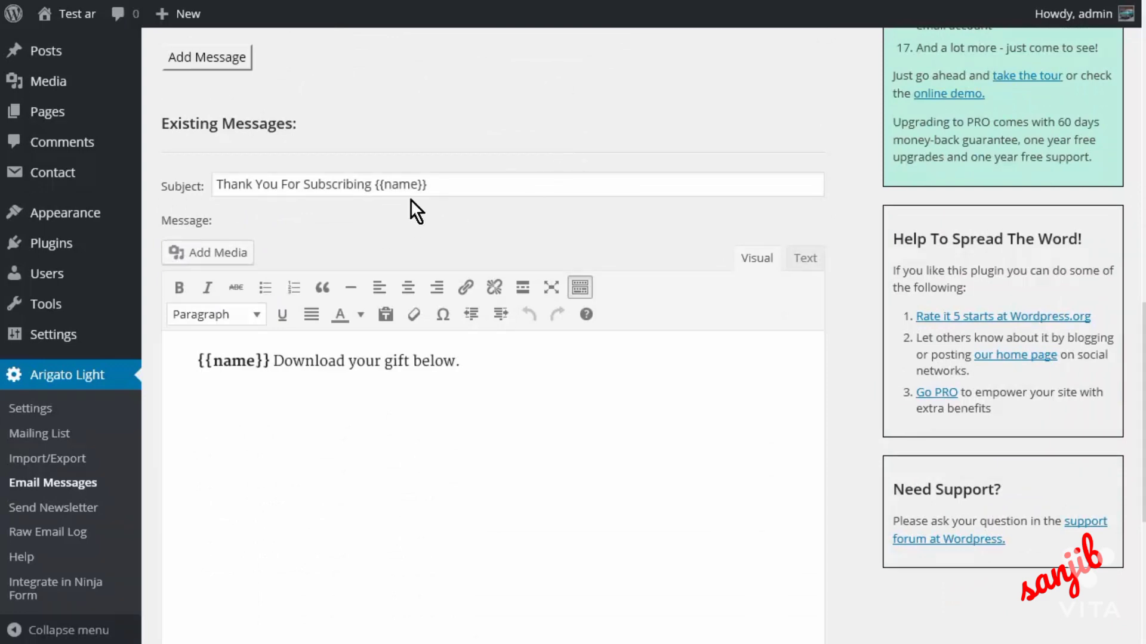
{"action": "scroll", "coordinate": [332, 417], "scroll_direction": "down", "scroll_amount": 5}
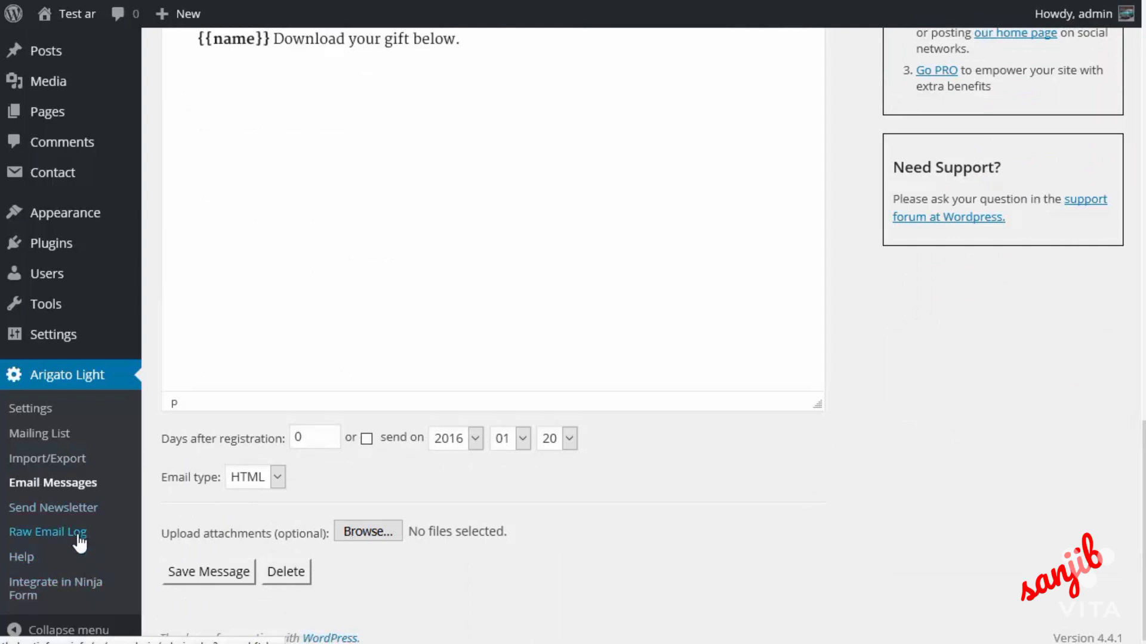
- Open Arigato's Send Newsletter page and look over the instant newsletter form, its email type option and the sending notes
{"action": "left_click", "coordinate": [70, 509]}
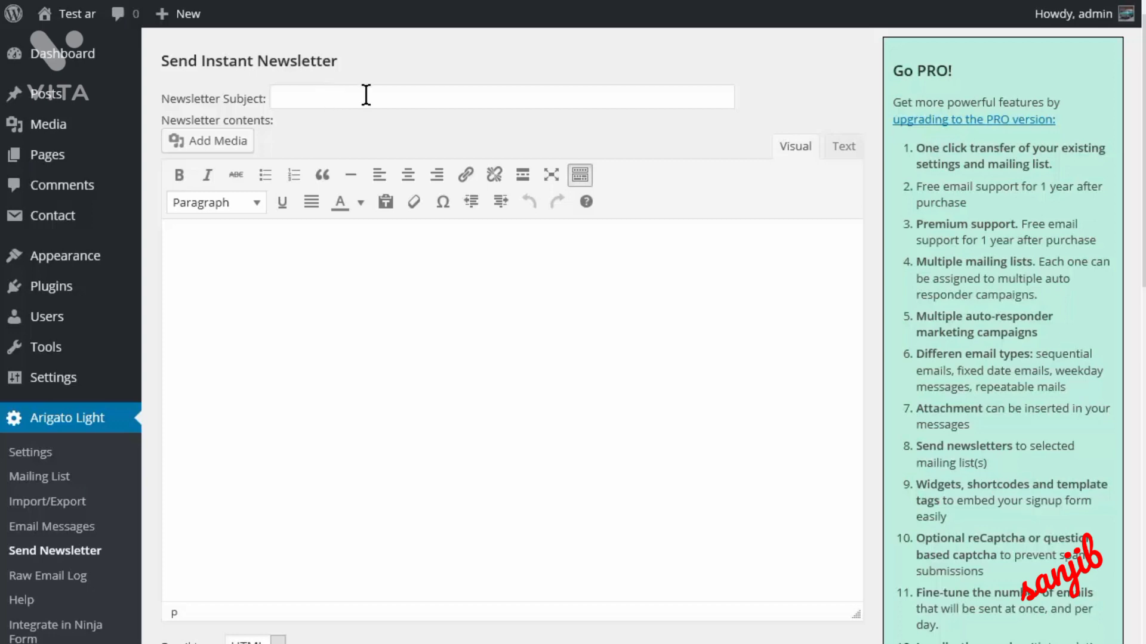
{"action": "scroll", "coordinate": [398, 328], "scroll_direction": "down", "scroll_amount": 5}
{"action": "scroll", "coordinate": [411, 313], "scroll_direction": "down", "scroll_amount": 3}
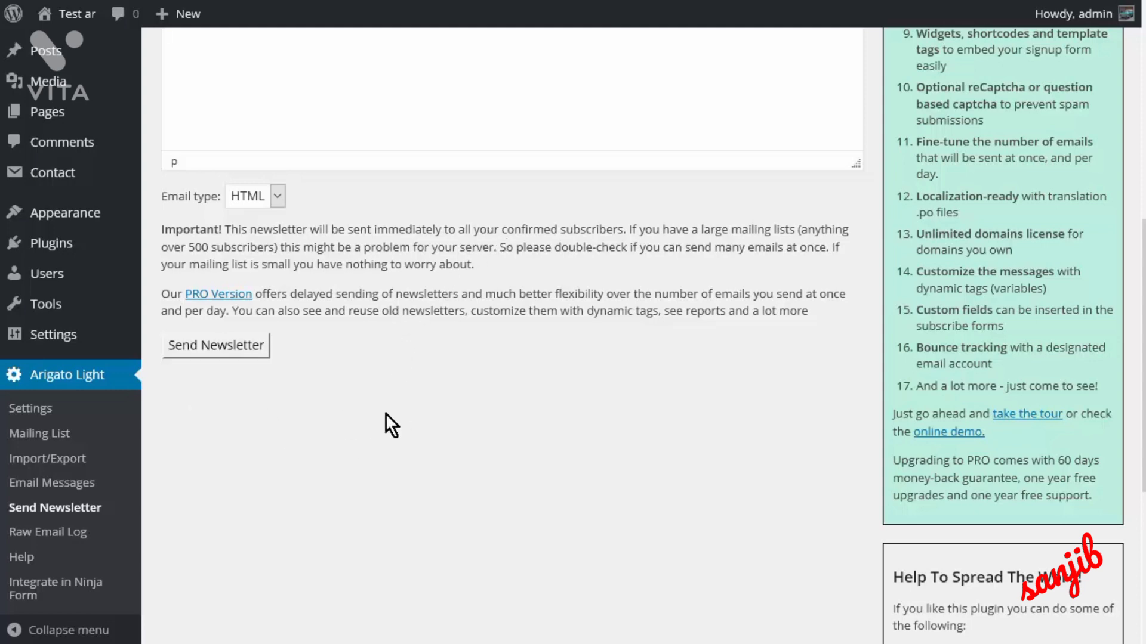
{"action": "scroll", "coordinate": [570, 341], "scroll_direction": "up", "scroll_amount": 8}
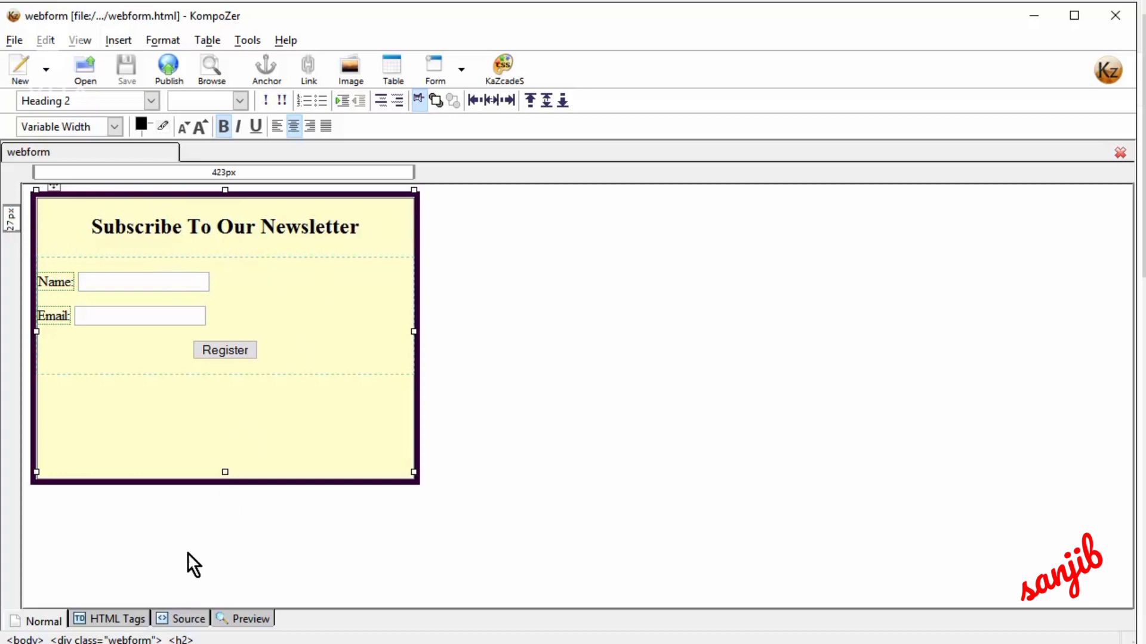
- Examine the HTML source of webform.html, highlighting the embedded code from the form tag to the closing script tag, and return to Normal view
{"action": "left_click", "coordinate": [189, 619]}
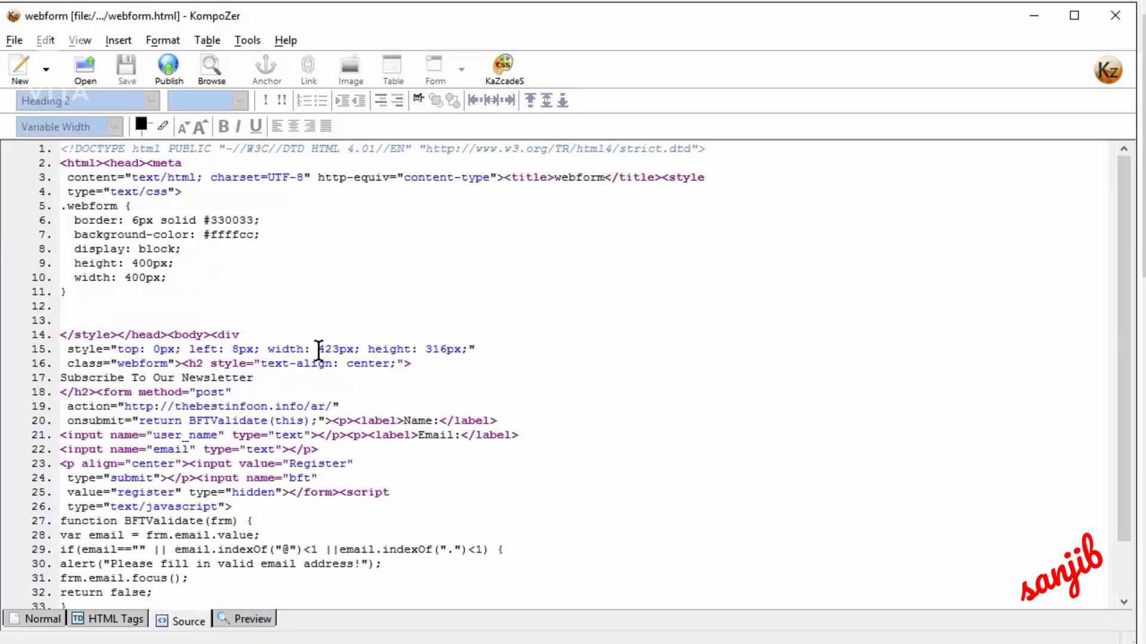
{"action": "scroll", "coordinate": [327, 343], "scroll_direction": "down", "scroll_amount": 1}
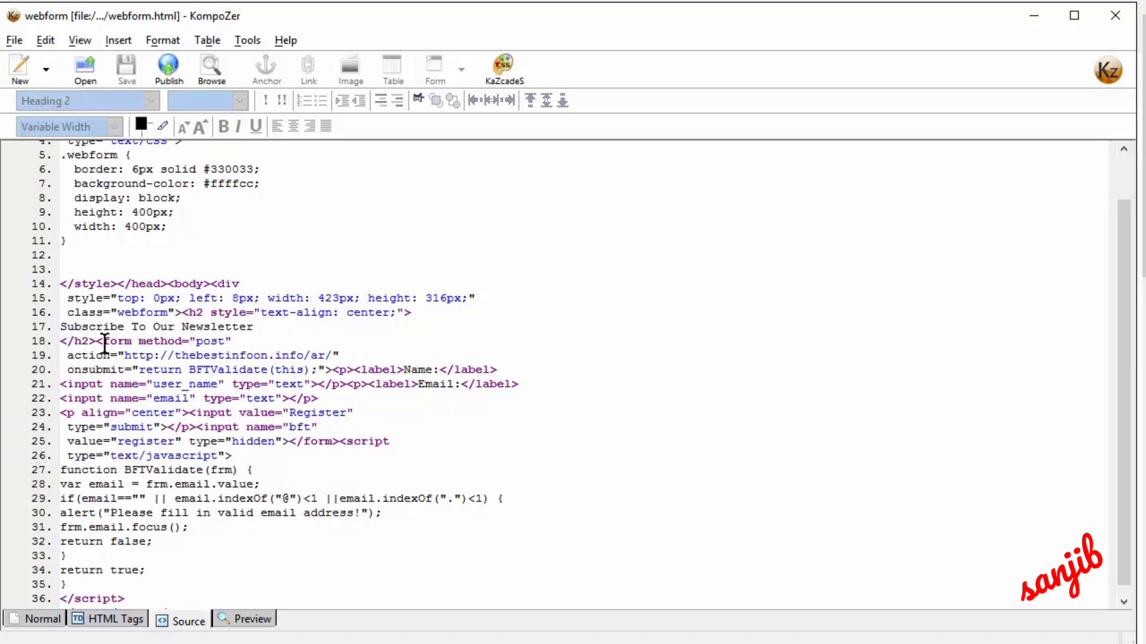
{"action": "left_click", "coordinate": [99, 344]}
{"action": "left_click_drag", "start_coordinate": [99, 344], "coordinate": [207, 585]}
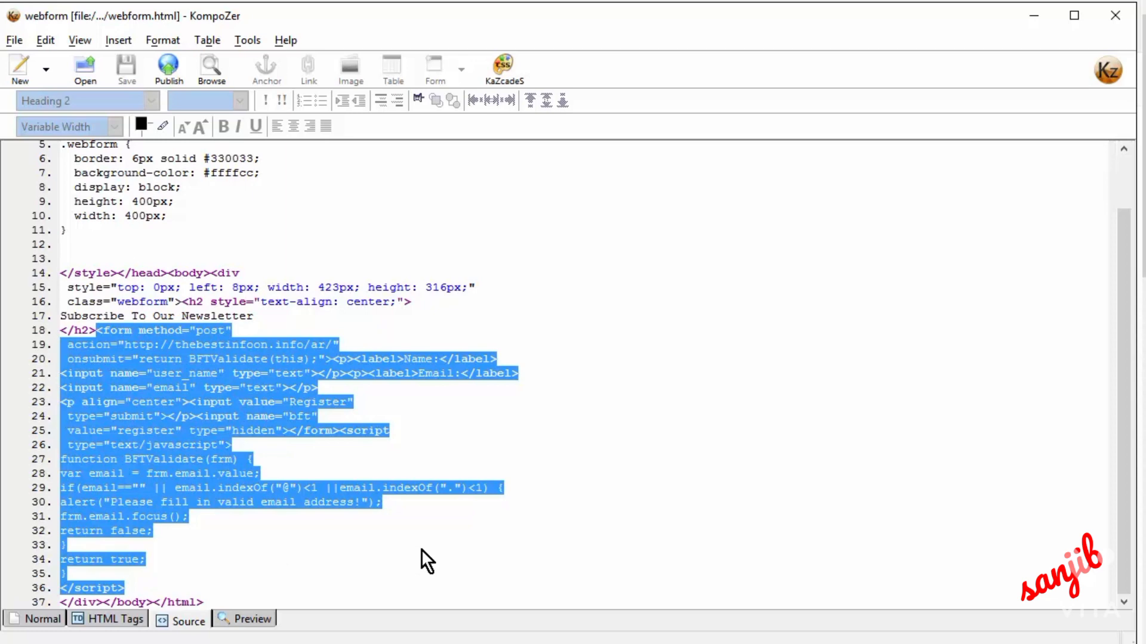
{"action": "scroll", "coordinate": [372, 445], "scroll_direction": "up", "scroll_amount": 1}
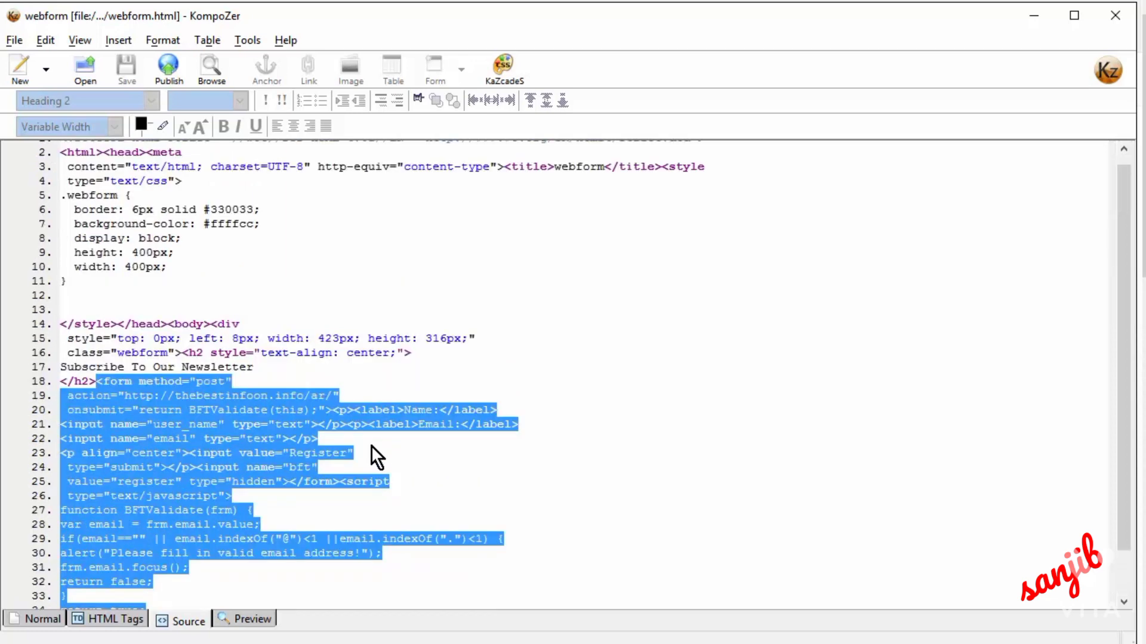
{"action": "scroll", "coordinate": [374, 443], "scroll_direction": "down", "scroll_amount": 1}
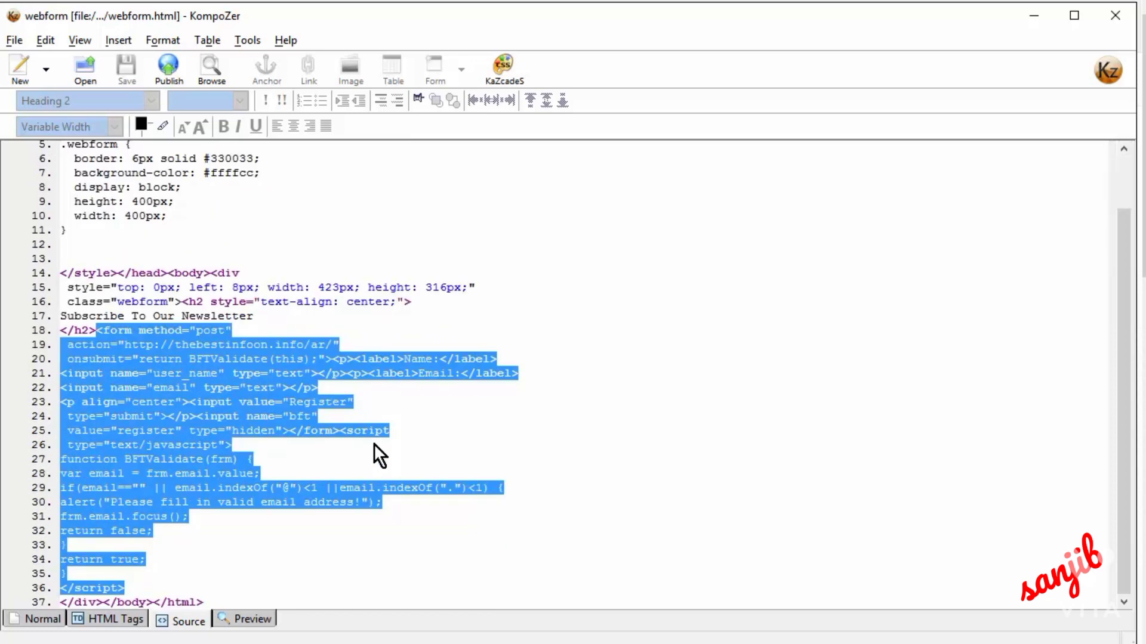
{"action": "left_click", "coordinate": [34, 620]}
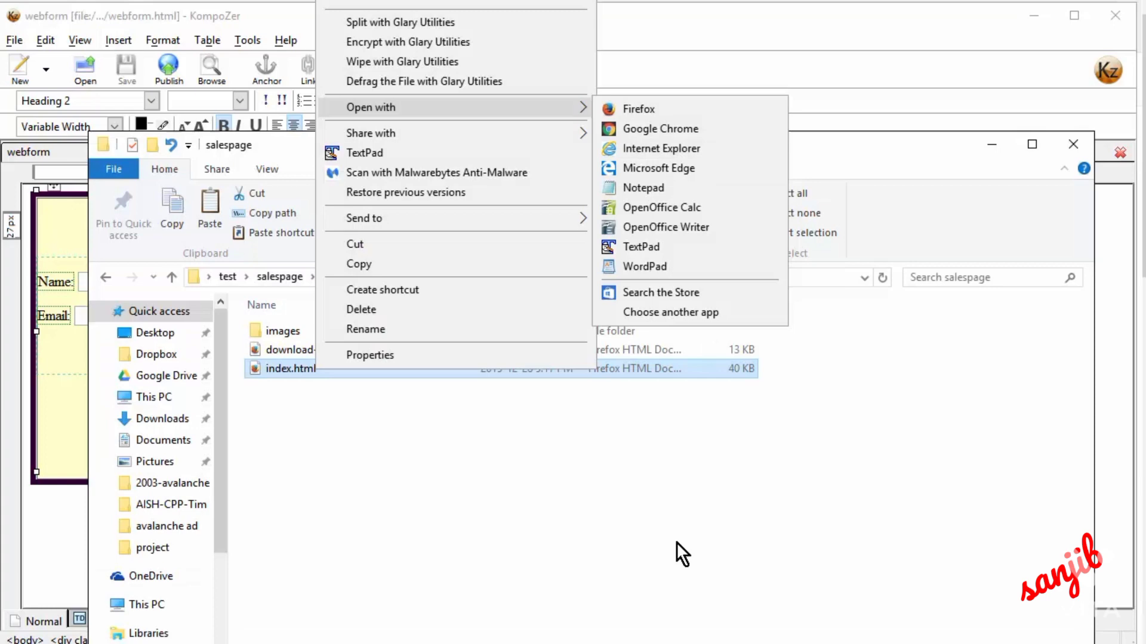
- Open index.html from the salespage folder in KompoZer and look over the top of the sales page
{"action": "left_click", "coordinate": [370, 455]}
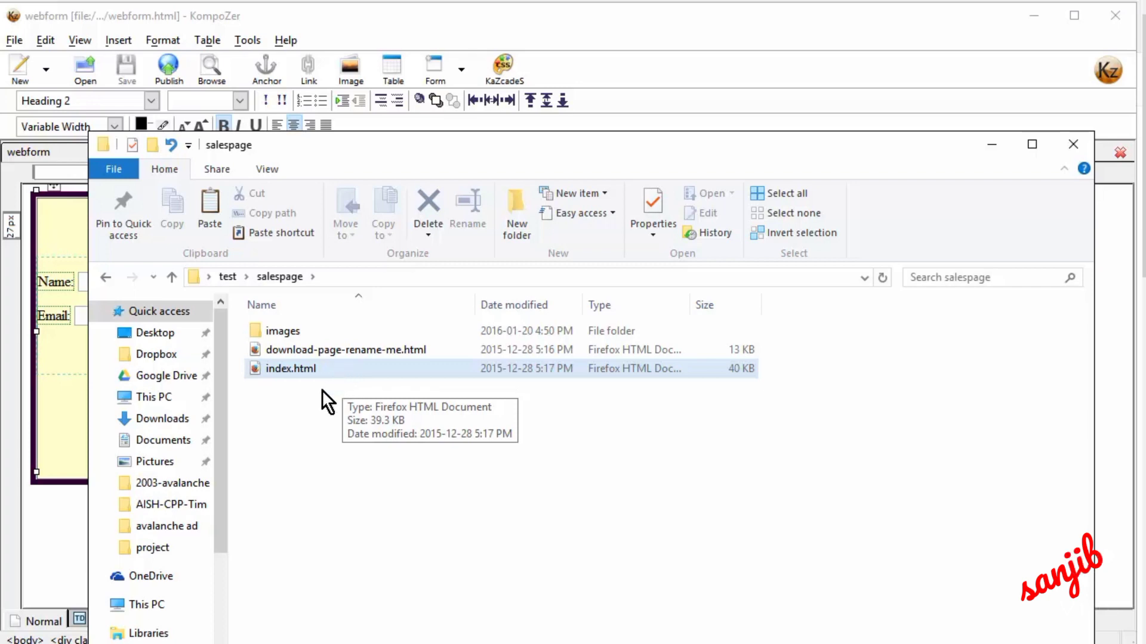
{"action": "left_click", "coordinate": [52, 510]}
{"action": "left_click", "coordinate": [13, 40]}
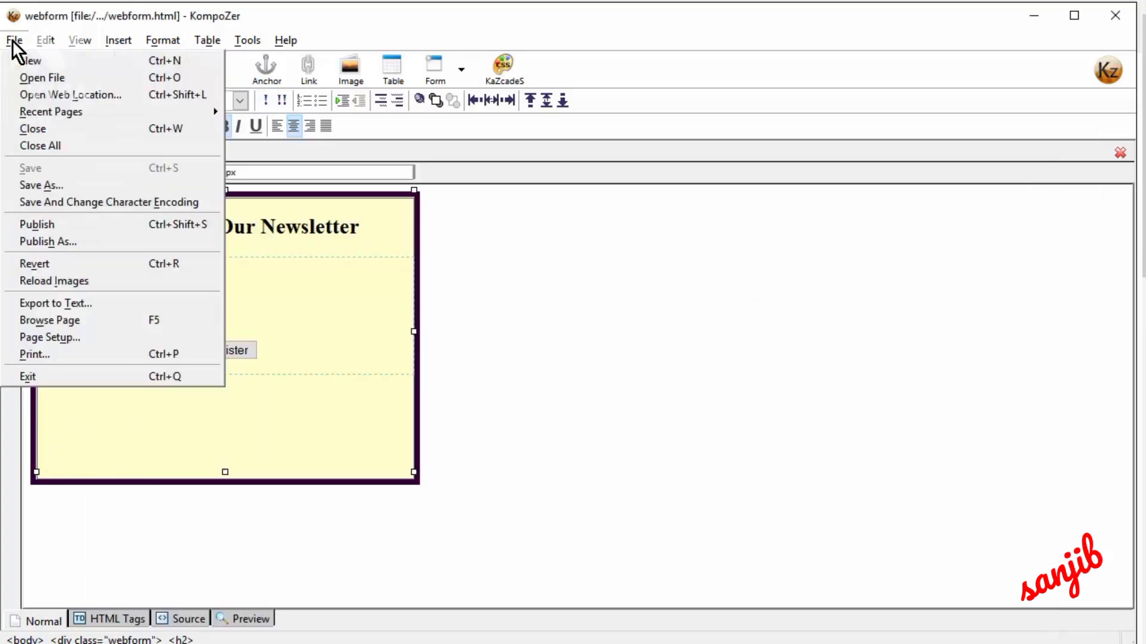
{"action": "left_click", "coordinate": [45, 74]}
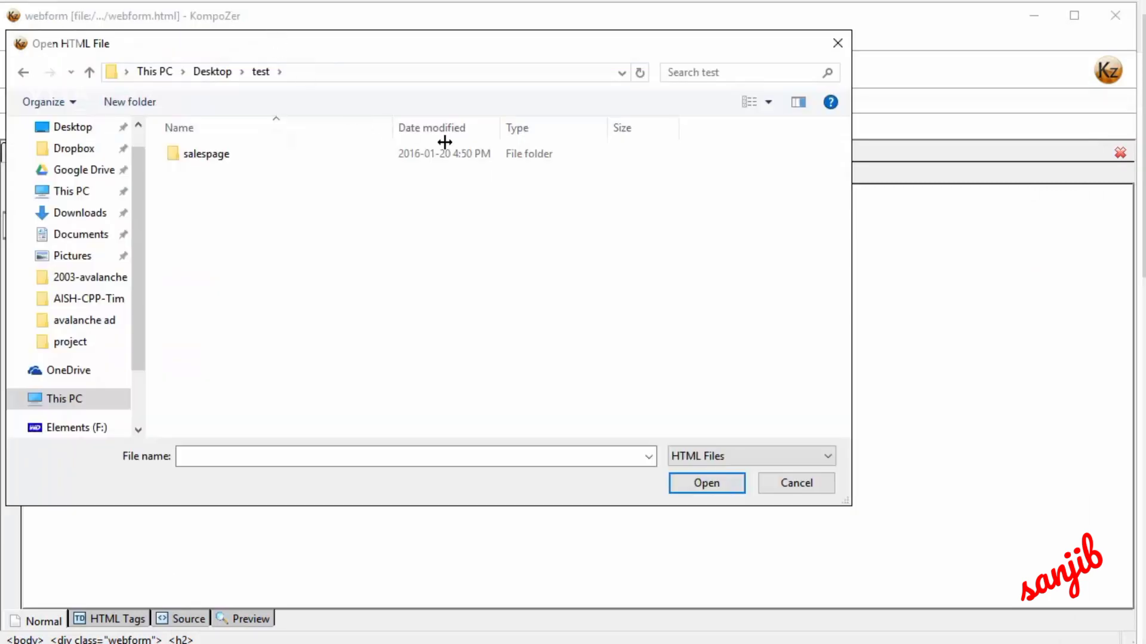
{"action": "left_click", "coordinate": [192, 151]}
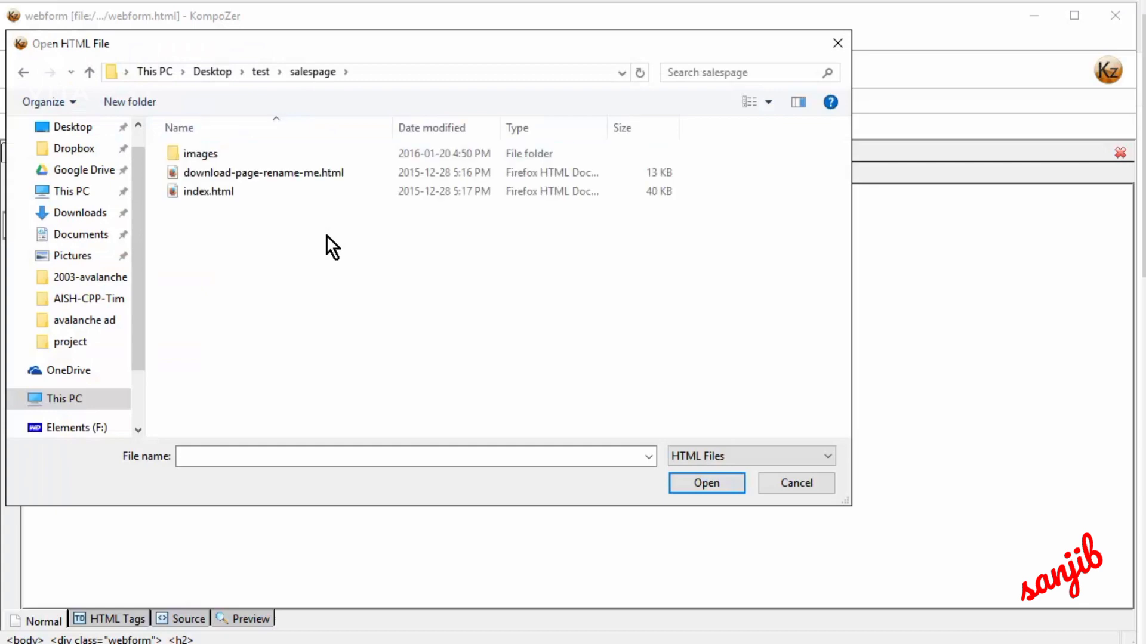
{"action": "left_click", "coordinate": [217, 192]}
{"action": "left_click", "coordinate": [692, 484]}
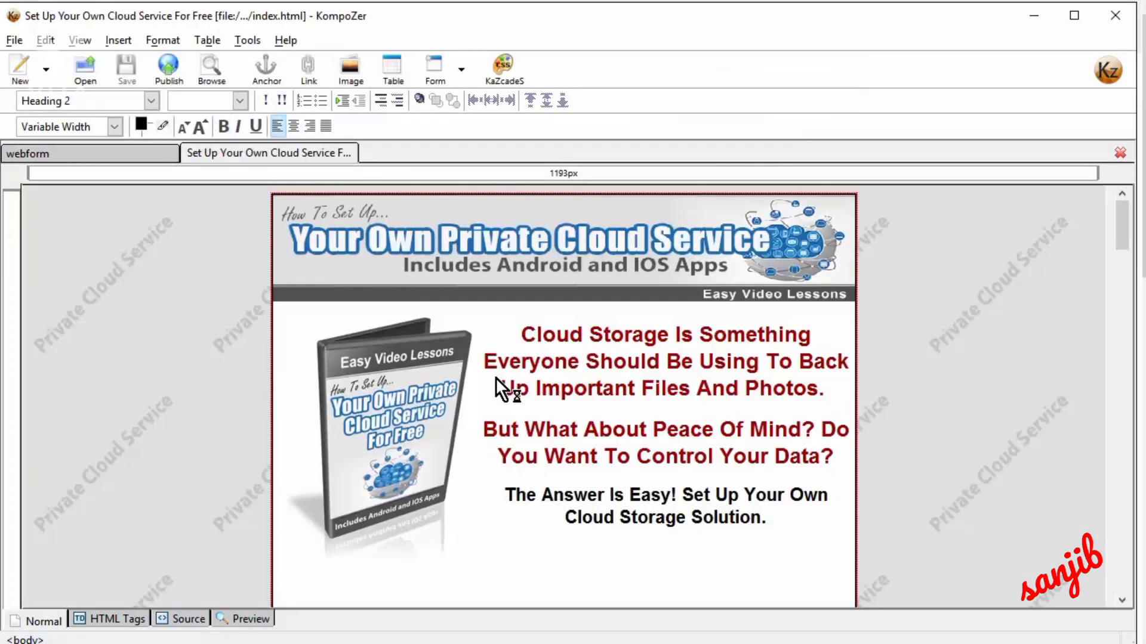
{"action": "scroll", "coordinate": [533, 342], "scroll_direction": "down", "scroll_amount": 5}
{"action": "scroll", "coordinate": [536, 338], "scroll_direction": "up", "scroll_amount": 3}
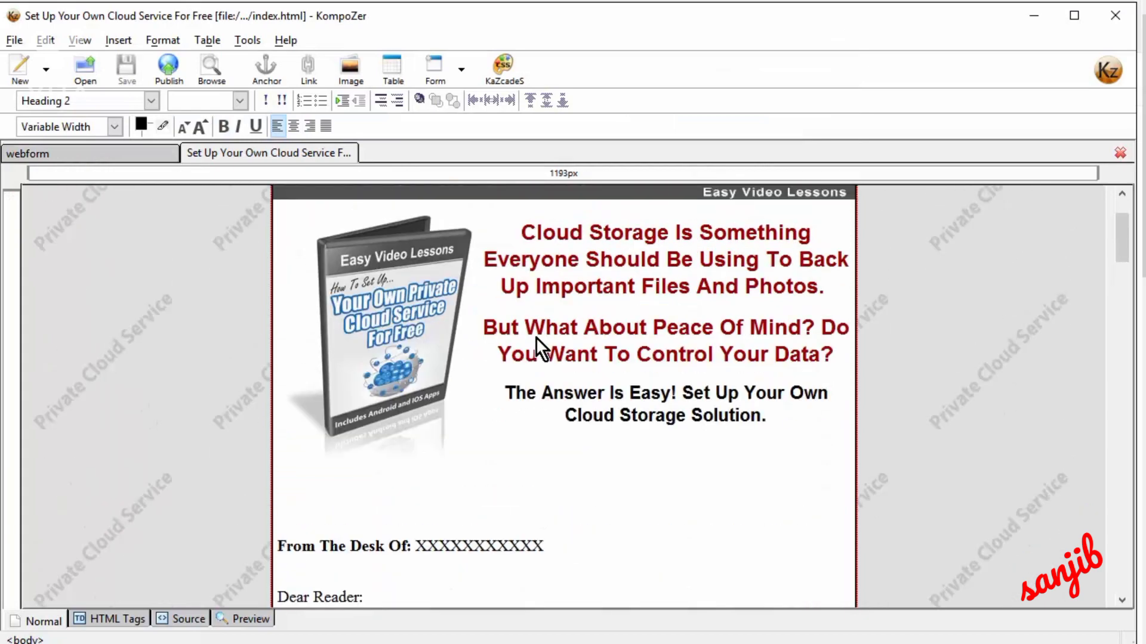
{"action": "scroll", "coordinate": [536, 337], "scroll_direction": "down", "scroll_amount": 3}
{"action": "scroll", "coordinate": [536, 338], "scroll_direction": "up", "scroll_amount": 5}
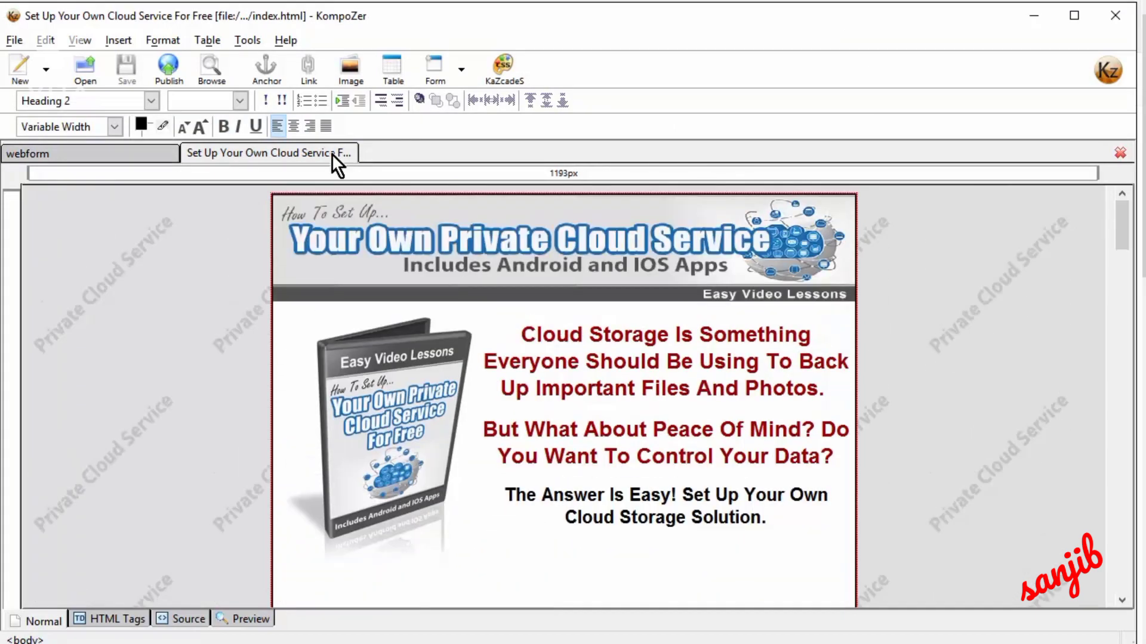
- Copy the head code in webform.html's source, from the meta tag through the closing style tag, and return to Normal view
{"action": "left_click", "coordinate": [84, 153]}
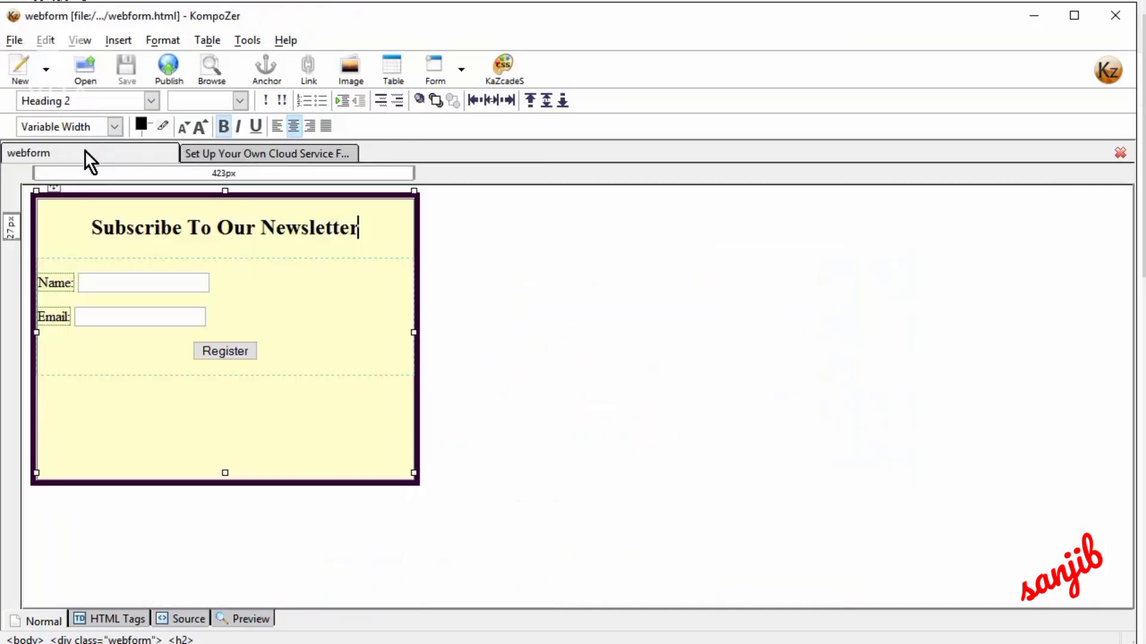
{"action": "left_click", "coordinate": [188, 621]}
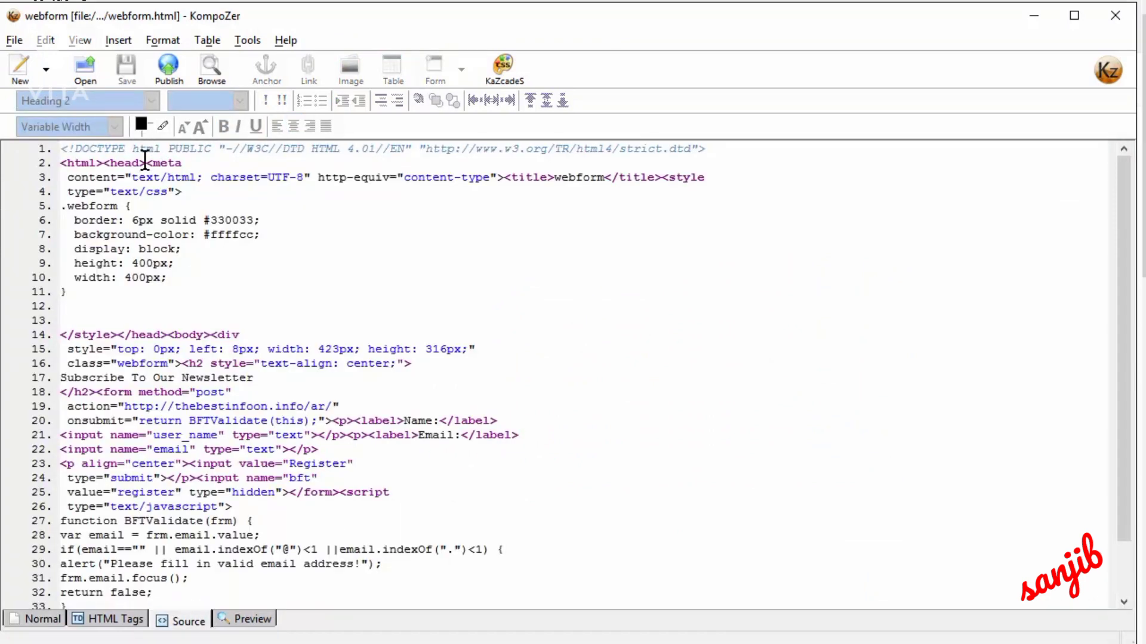
{"action": "left_click_drag", "start_coordinate": [146, 163], "coordinate": [117, 336]}
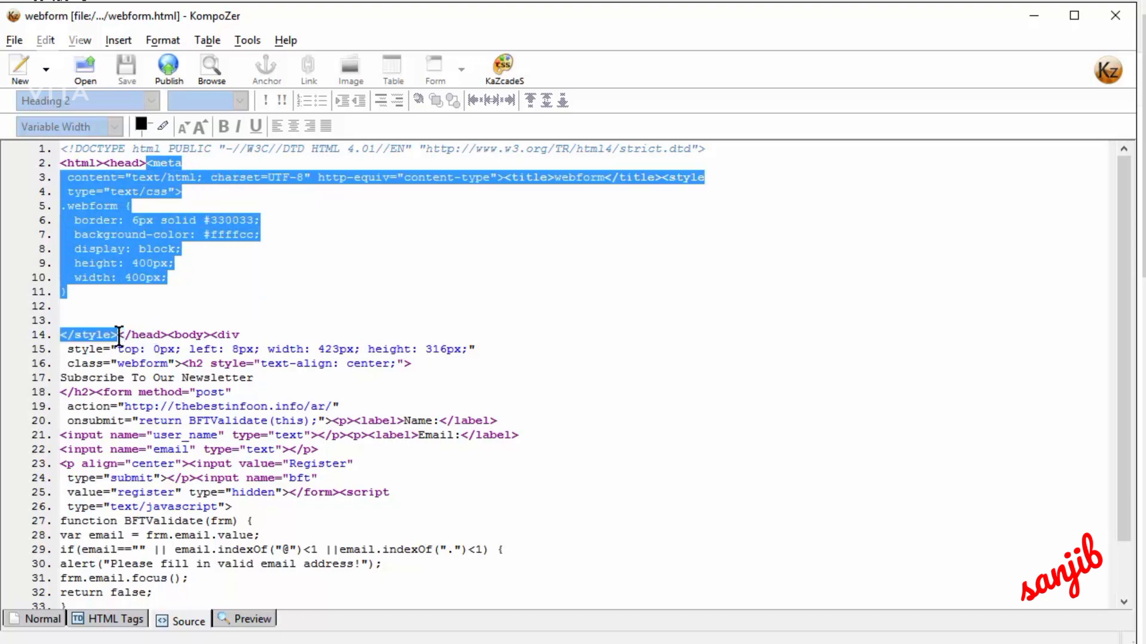
{"action": "right_click", "coordinate": [128, 246]}
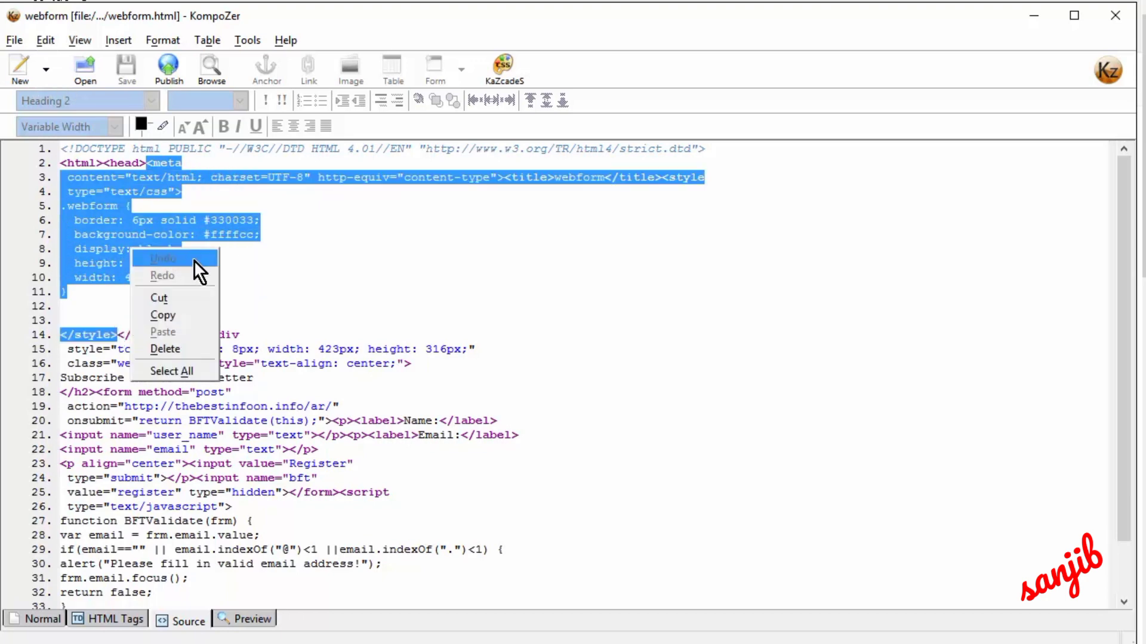
{"action": "left_click", "coordinate": [176, 302]}
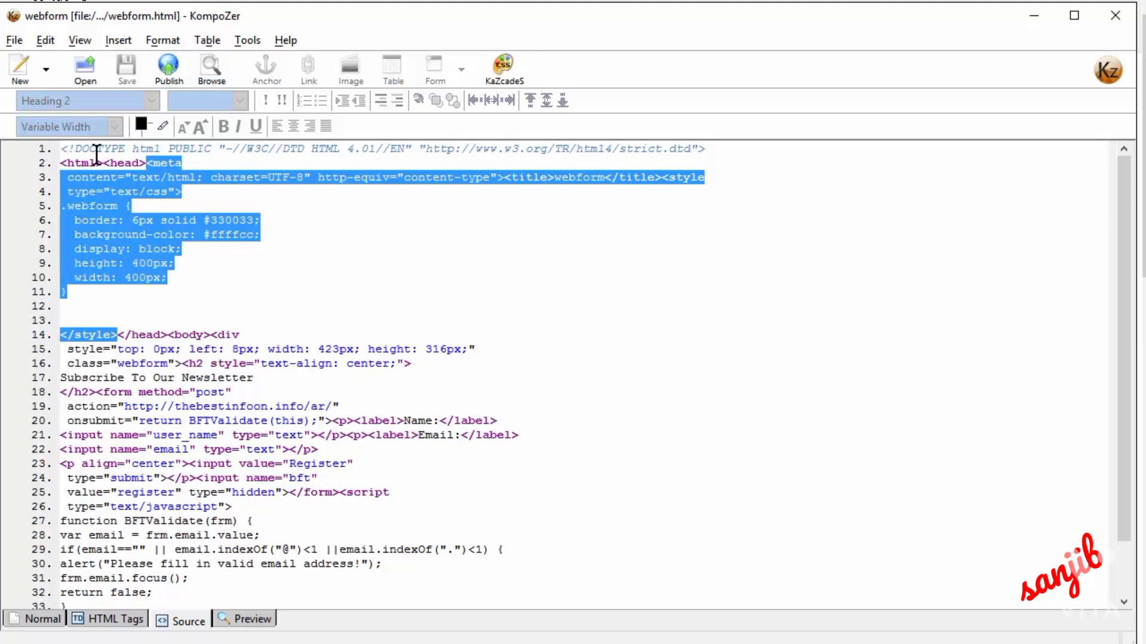
{"action": "left_click", "coordinate": [39, 620]}
- Paste the copied head code on new lines just before the closing head tag in index.html's source, and return to Normal view
{"action": "left_click", "coordinate": [241, 153]}
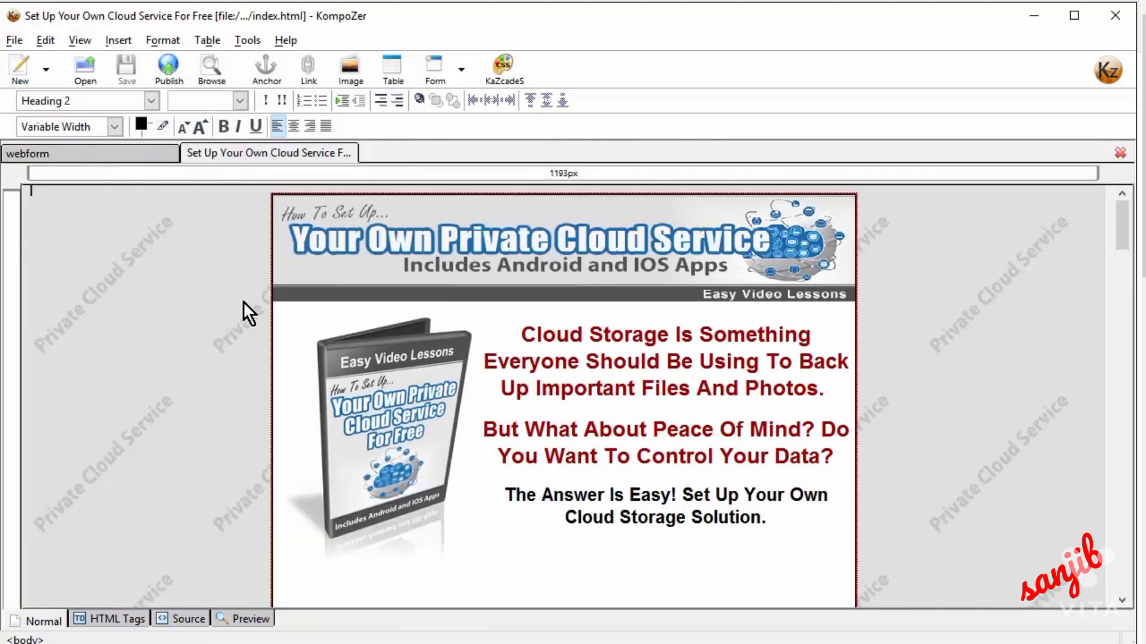
{"action": "left_click", "coordinate": [174, 617]}
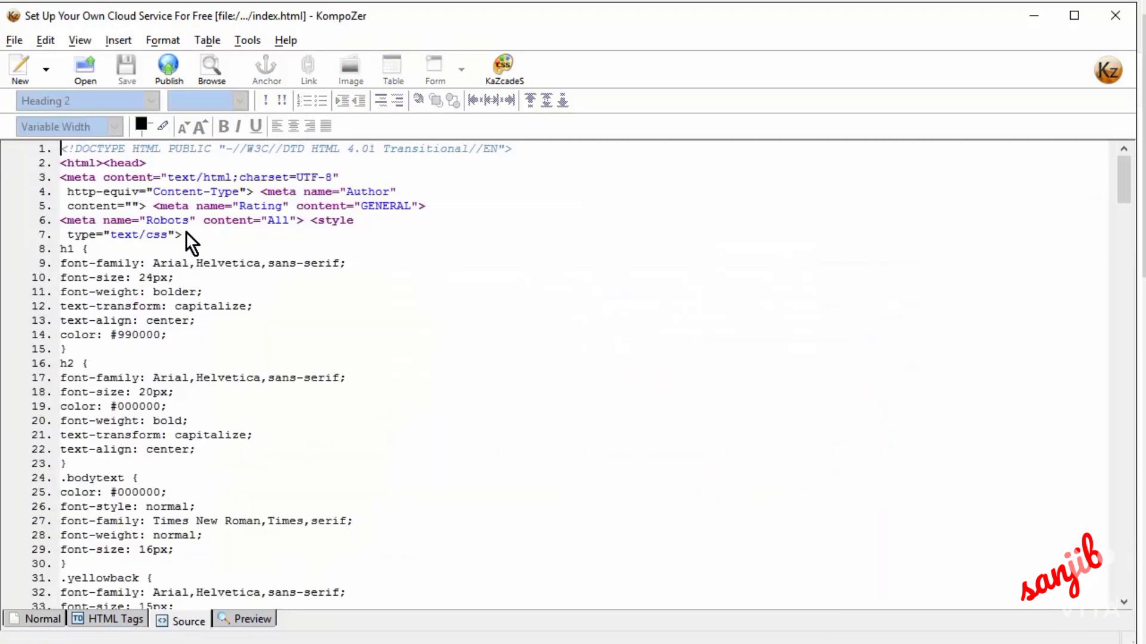
{"action": "scroll", "coordinate": [185, 232], "scroll_direction": "down", "scroll_amount": 13}
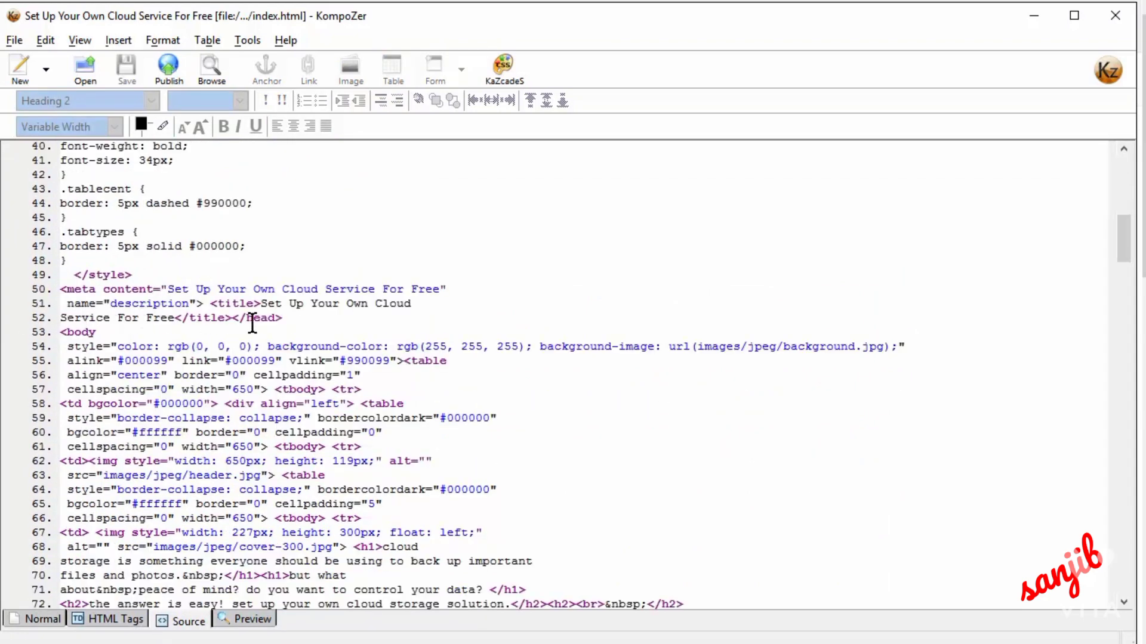
{"action": "left_click", "coordinate": [232, 315]}
{"action": "key", "text": "Return"}
{"action": "key", "text": "Return"}
{"action": "key", "text": "Return"}
{"action": "key", "text": "Return"}
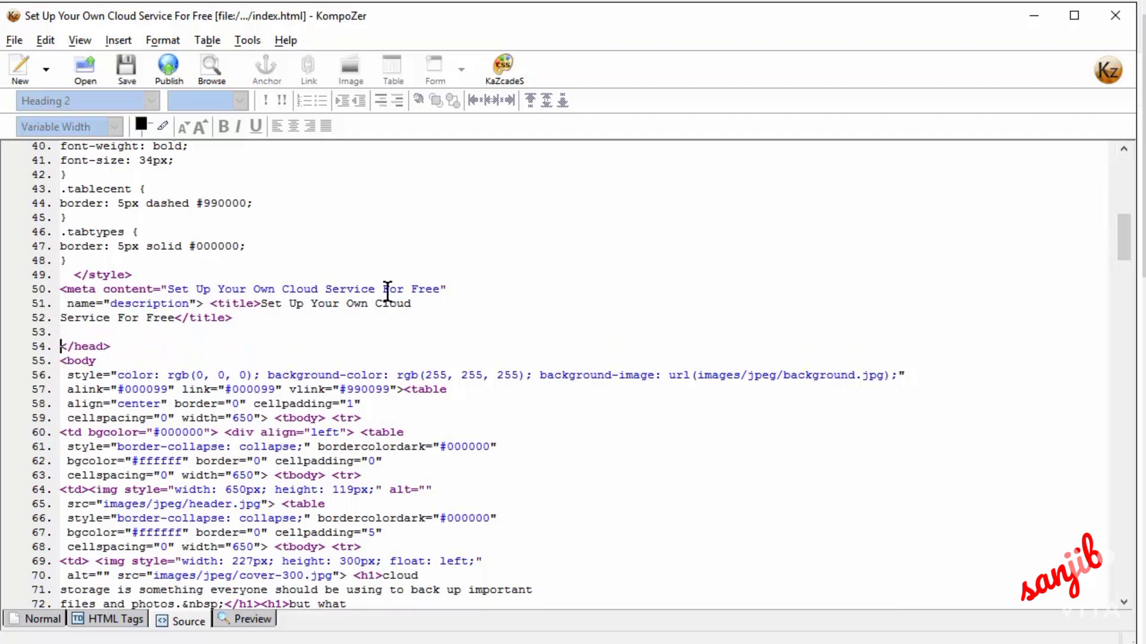
{"action": "key", "text": "Up"}
{"action": "key", "text": "Up"}
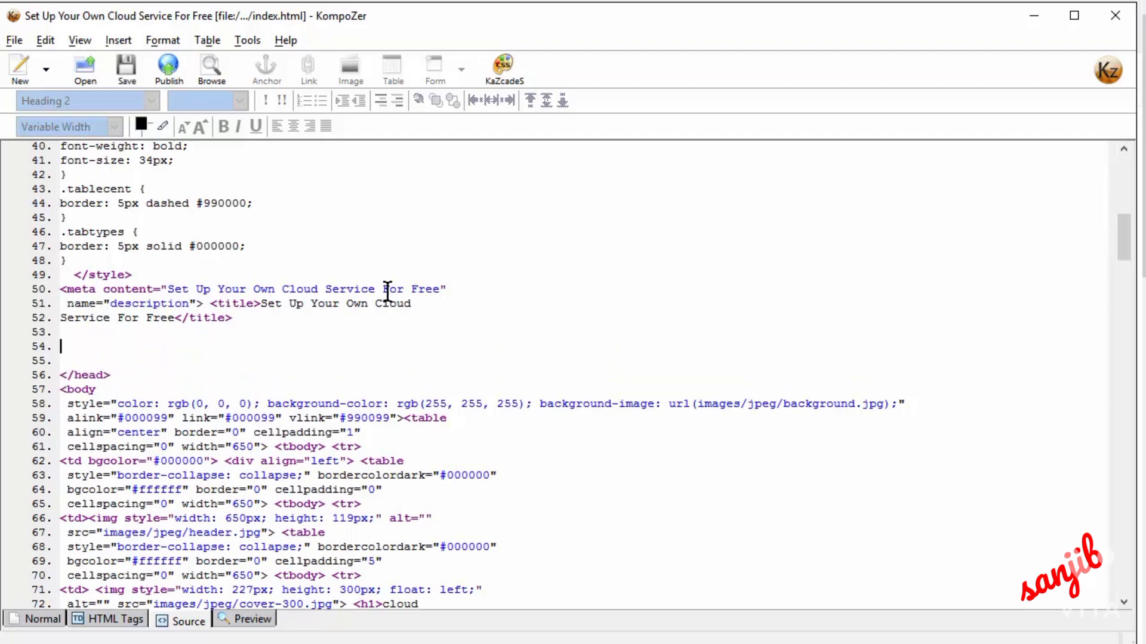
{"action": "key", "text": "ctrl+v"}
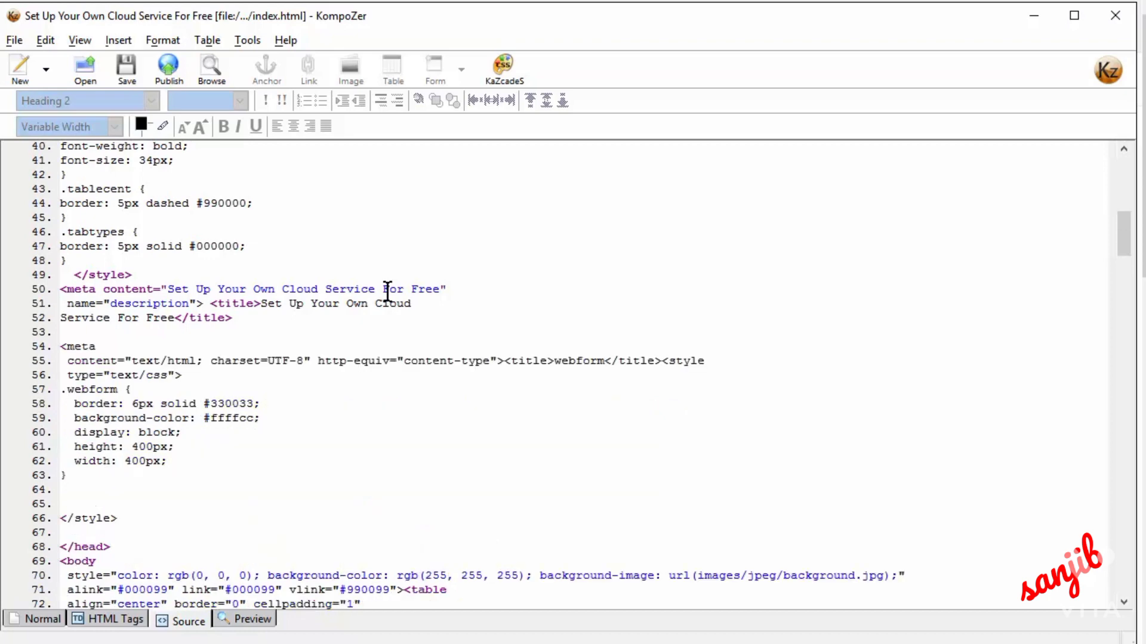
{"action": "left_click", "coordinate": [45, 610]}
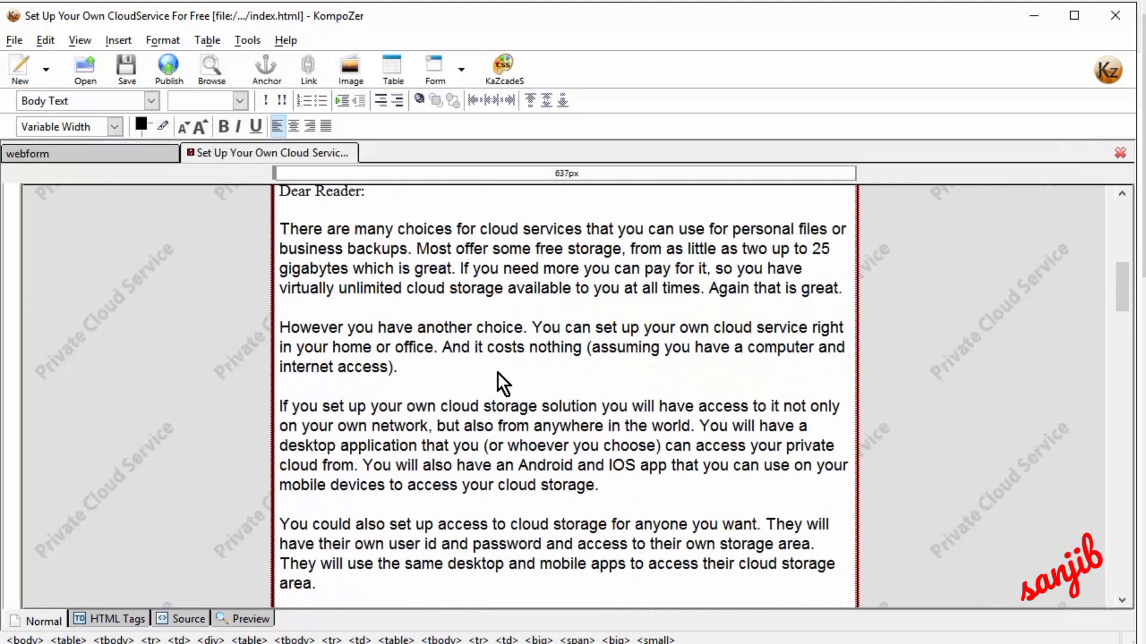
- Add a blank line in the sales page after the paragraph ending "internet access)."
{"action": "left_click", "coordinate": [463, 370]}
{"action": "key", "text": "Return"}
{"action": "key", "text": "Return"}
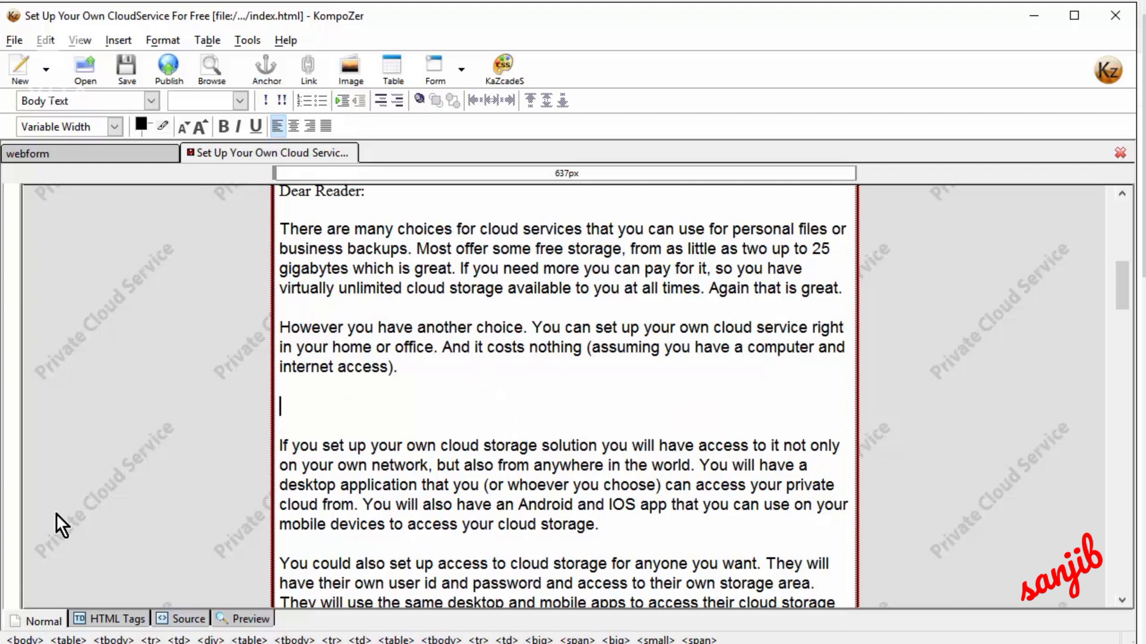
- Copy the form code in webform.html's source, from the opening div tag through the closing div tag, and return to Normal view
{"action": "left_click", "coordinate": [120, 147]}
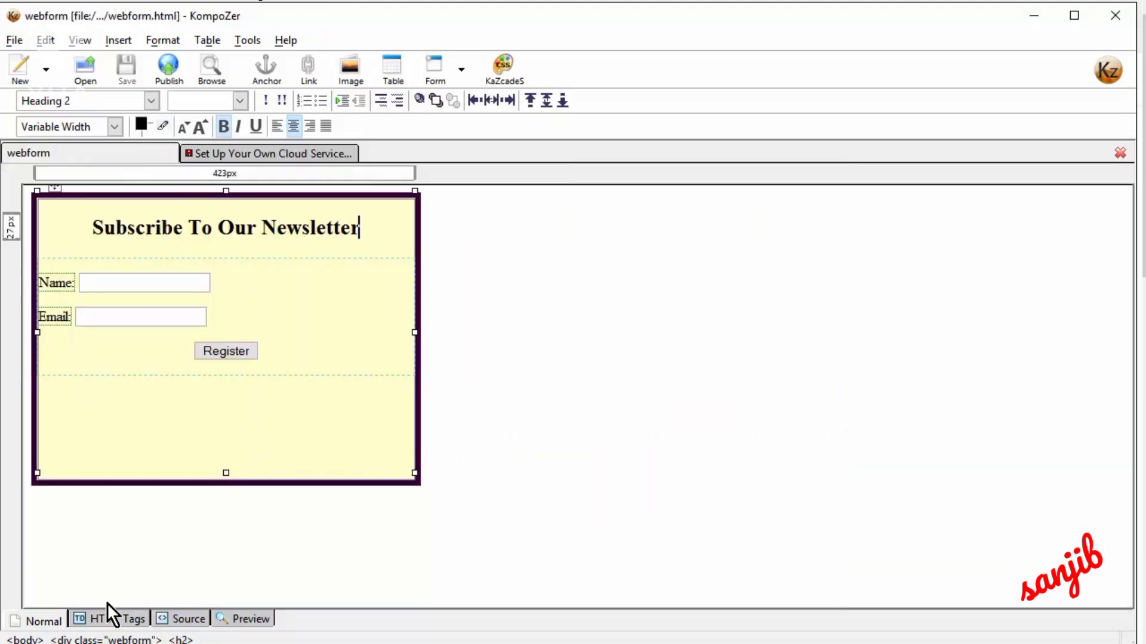
{"action": "left_click", "coordinate": [173, 618]}
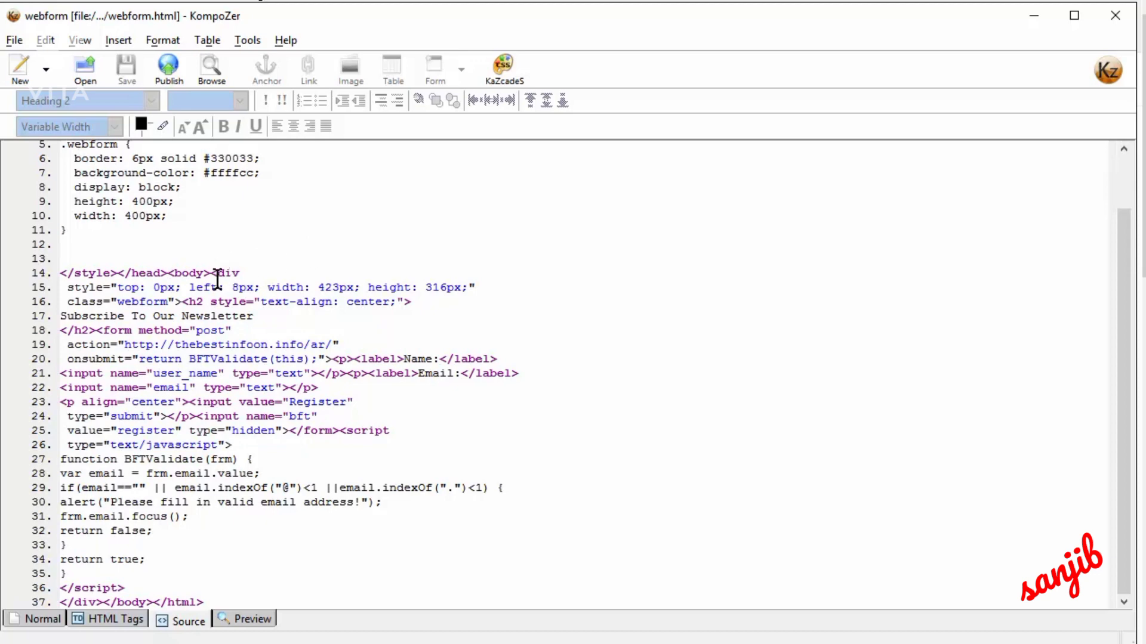
{"action": "left_click_drag", "start_coordinate": [212, 272], "coordinate": [105, 603]}
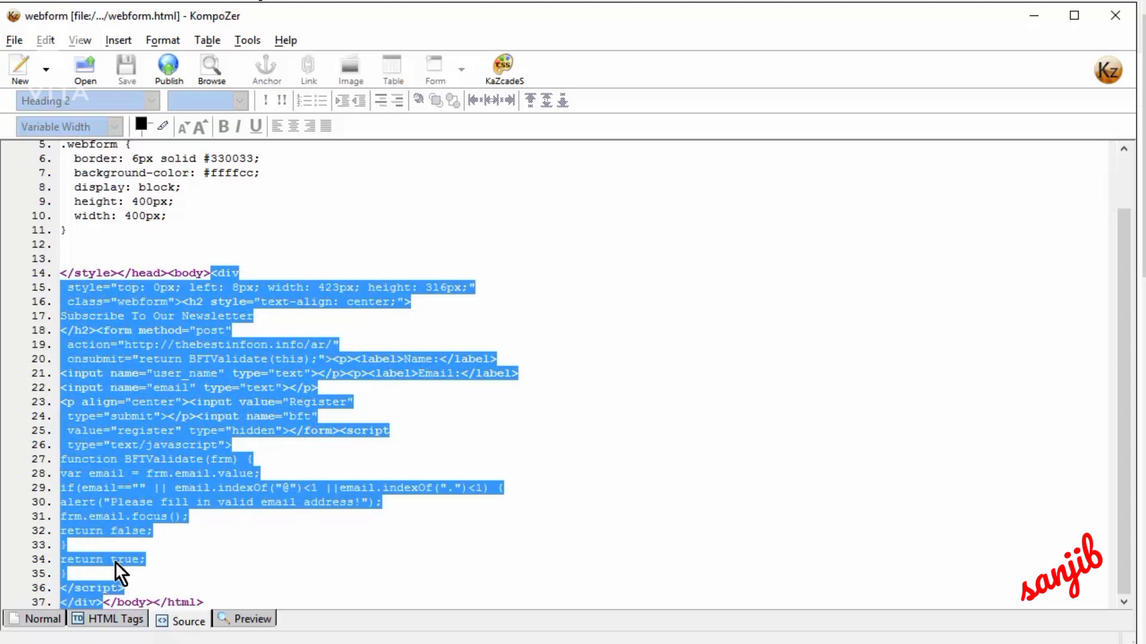
{"action": "right_click", "coordinate": [154, 325]}
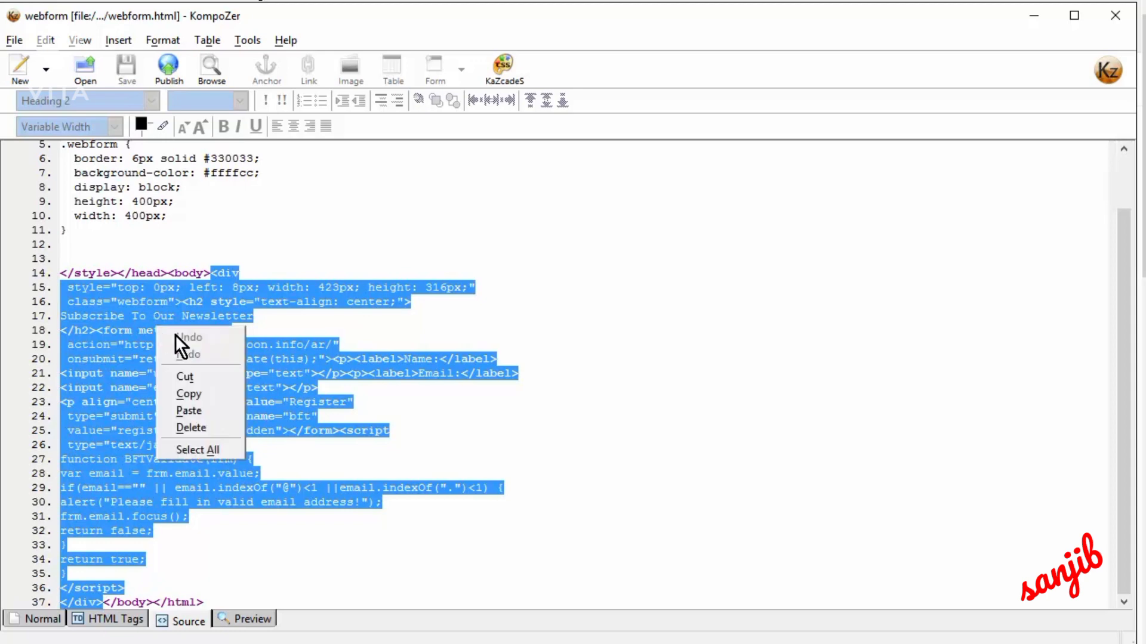
{"action": "left_click", "coordinate": [218, 395]}
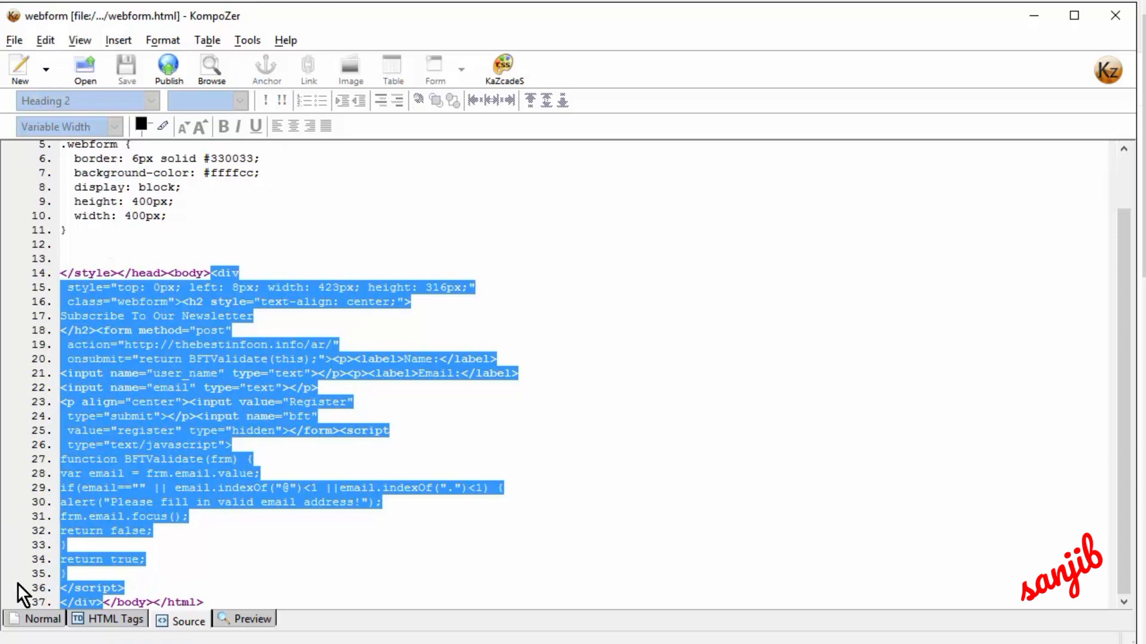
{"action": "left_click", "coordinate": [27, 618]}
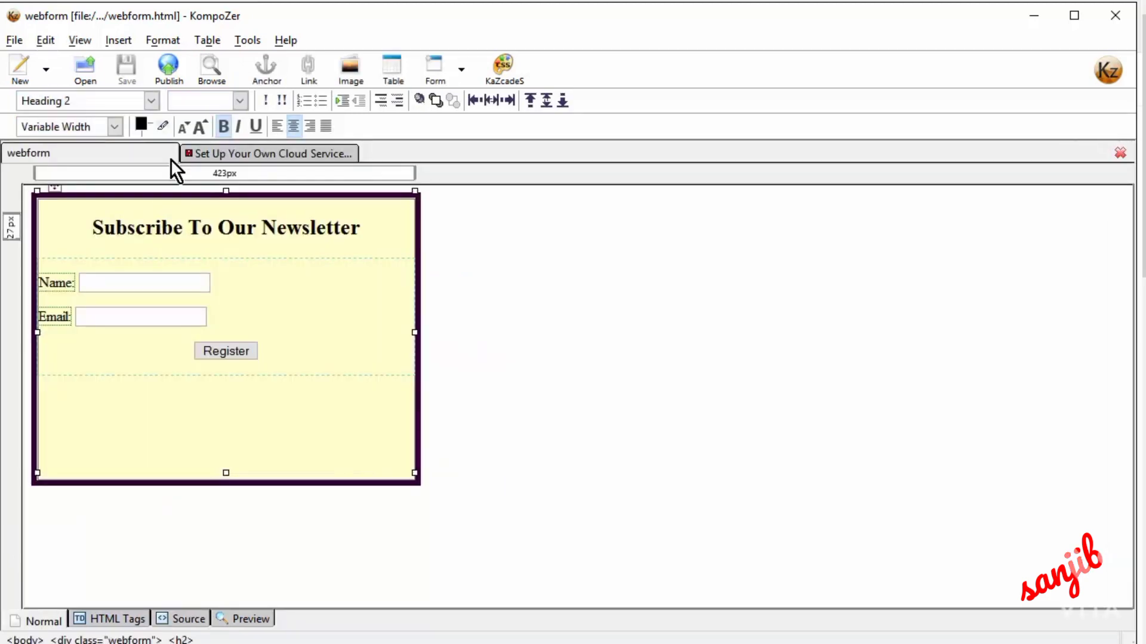
- Center the blank line in index.html, insert the copied form code there as HTML, and save the page
{"action": "left_click", "coordinate": [264, 150]}
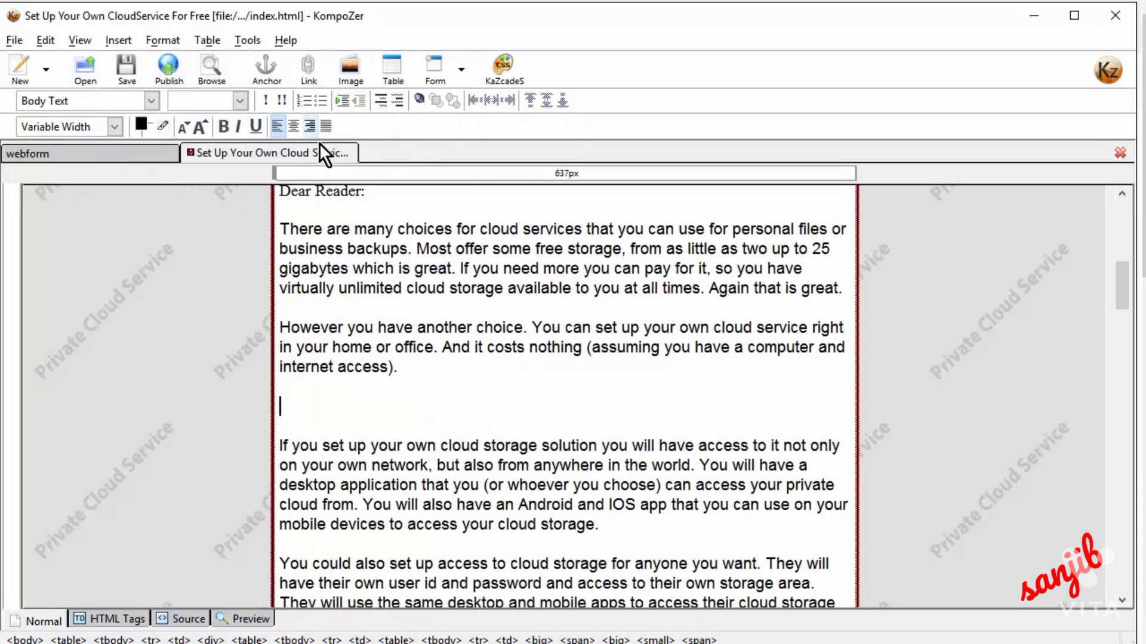
{"action": "left_click", "coordinate": [293, 126]}
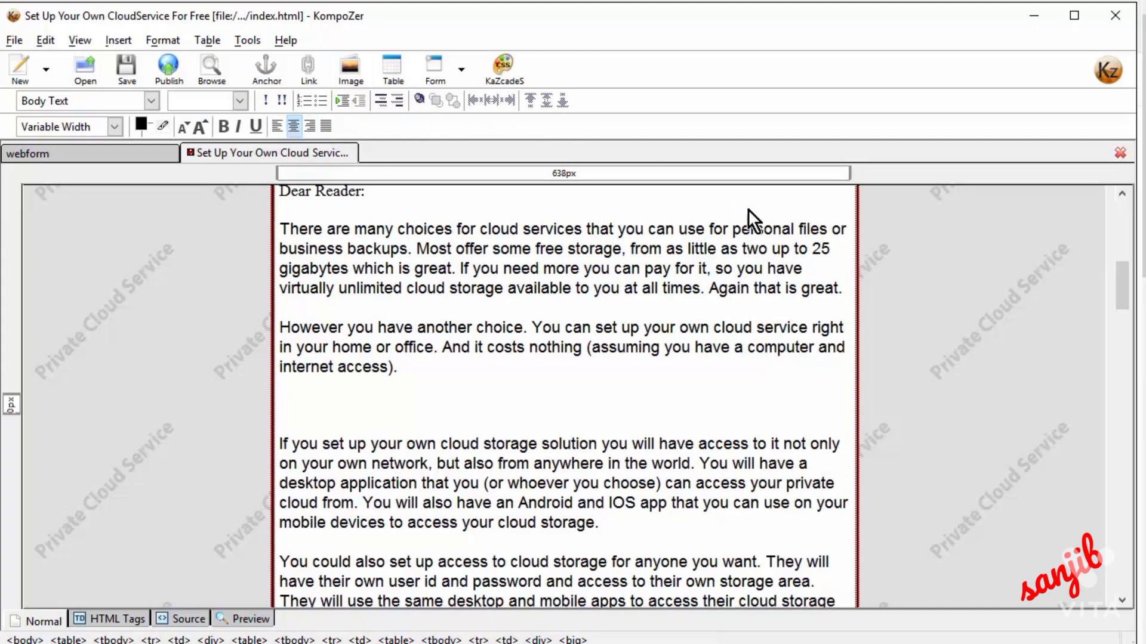
{"action": "left_click", "coordinate": [109, 41]}
{"action": "left_click", "coordinate": [157, 240]}
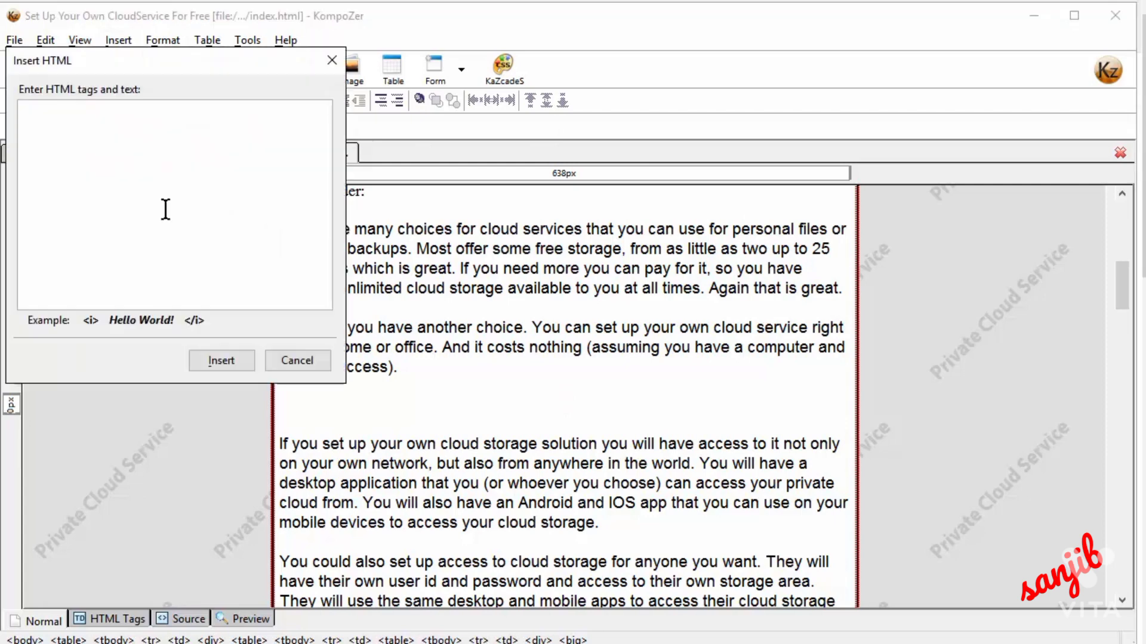
{"action": "right_click", "coordinate": [162, 176]}
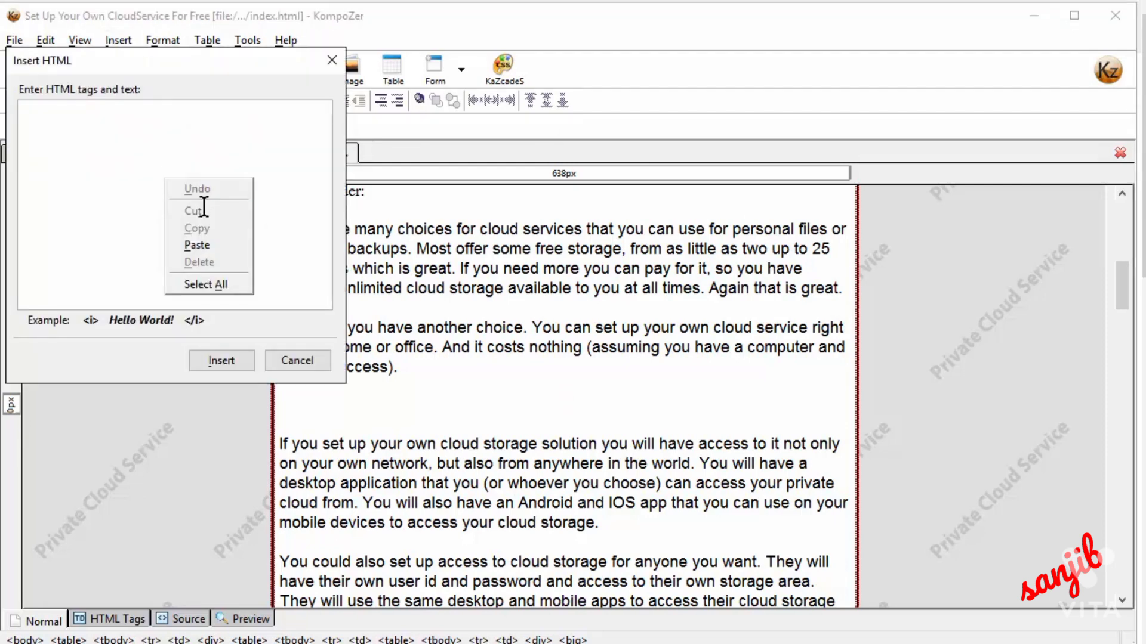
{"action": "left_click", "coordinate": [205, 245]}
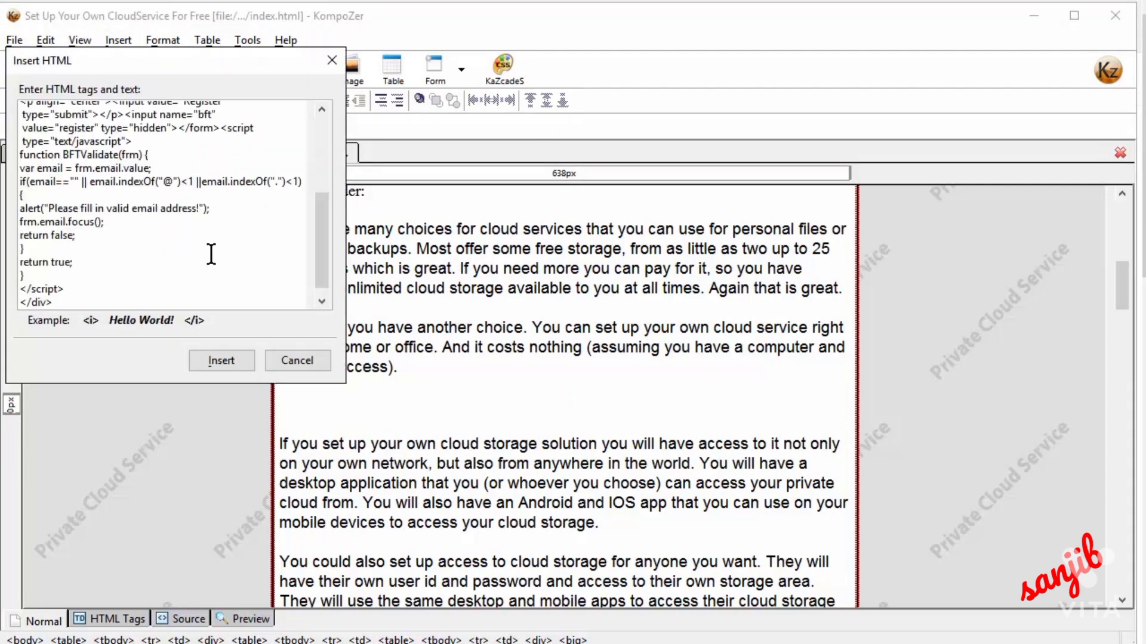
{"action": "left_click", "coordinate": [221, 360]}
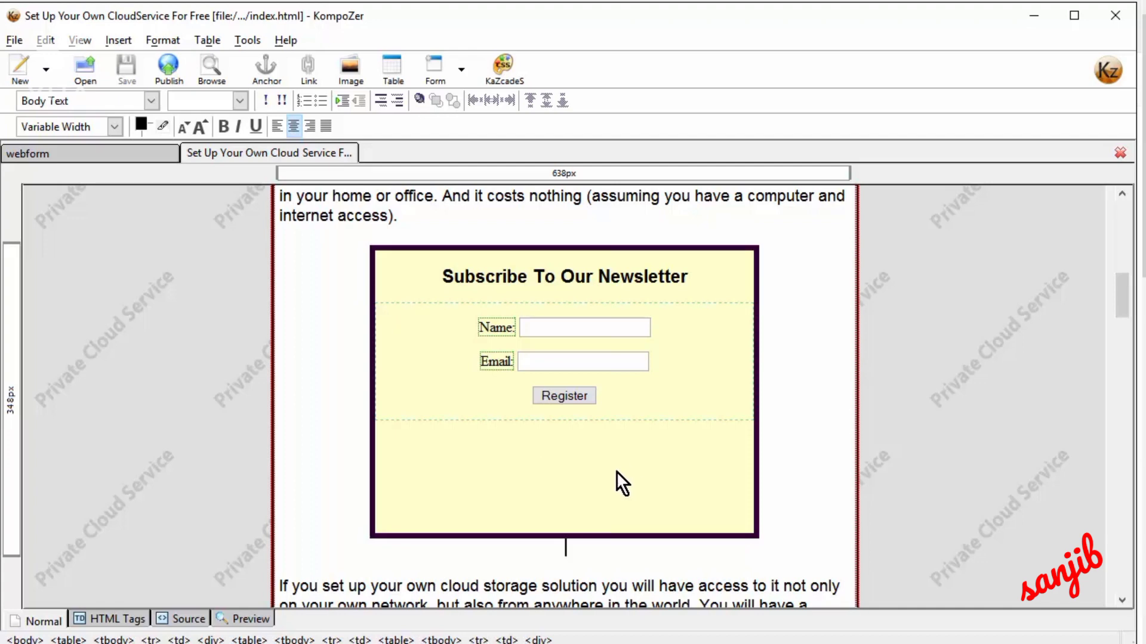
- Open index.html from the salespage folder in the browser and check the embedded newsletter form
{"action": "key", "text": "alt+Tab"}
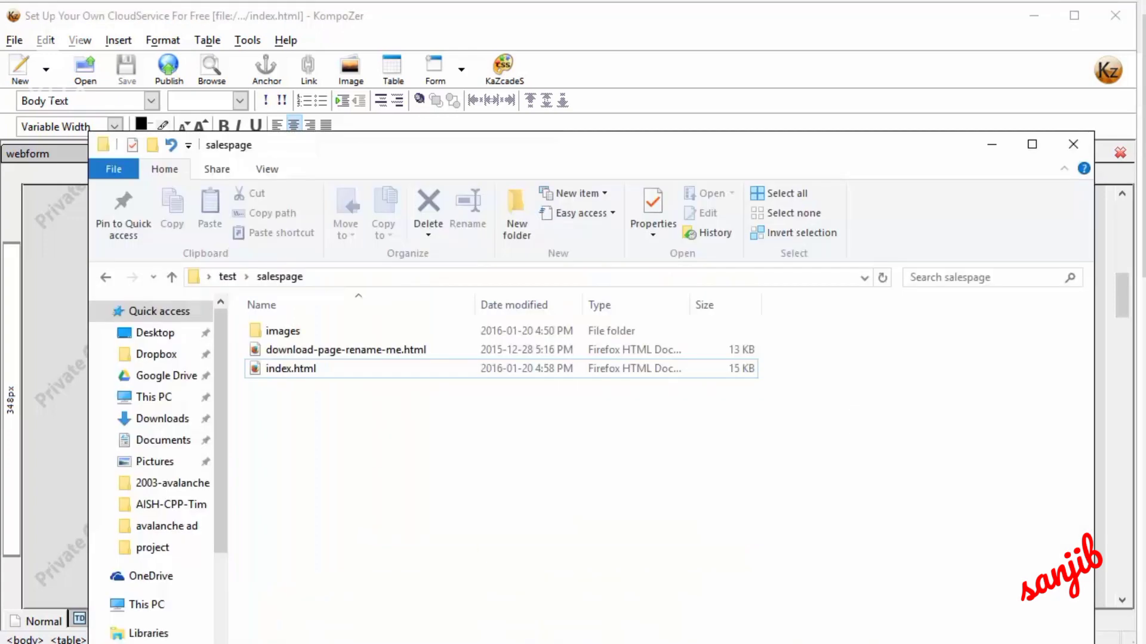
{"action": "double_click", "coordinate": [316, 364]}
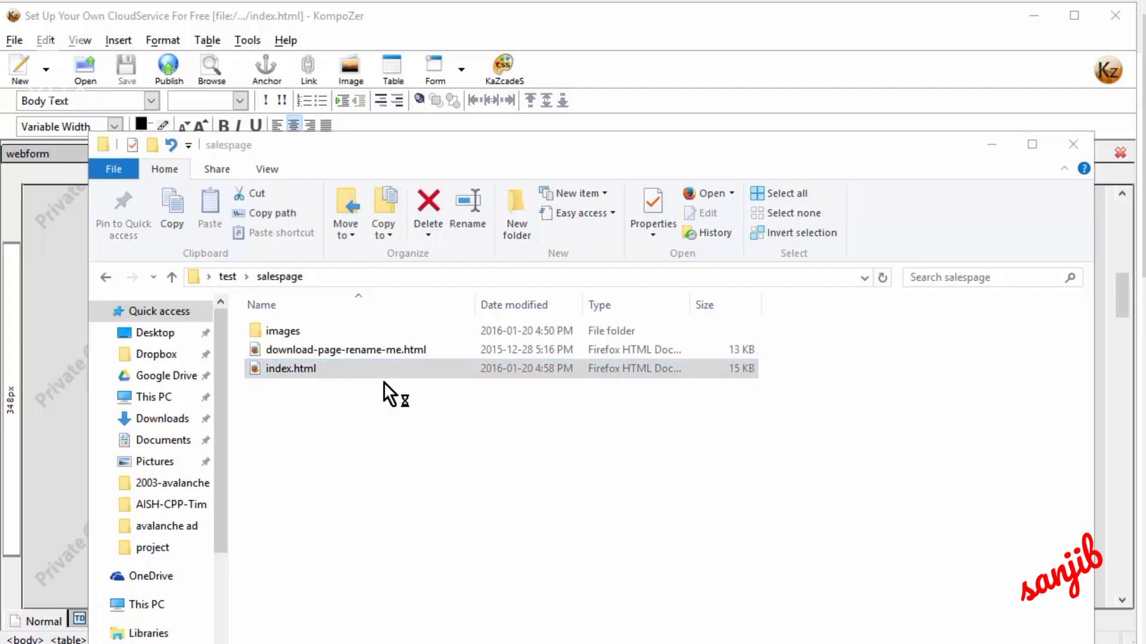
{"action": "scroll", "coordinate": [608, 263], "scroll_direction": "down", "scroll_amount": 10}
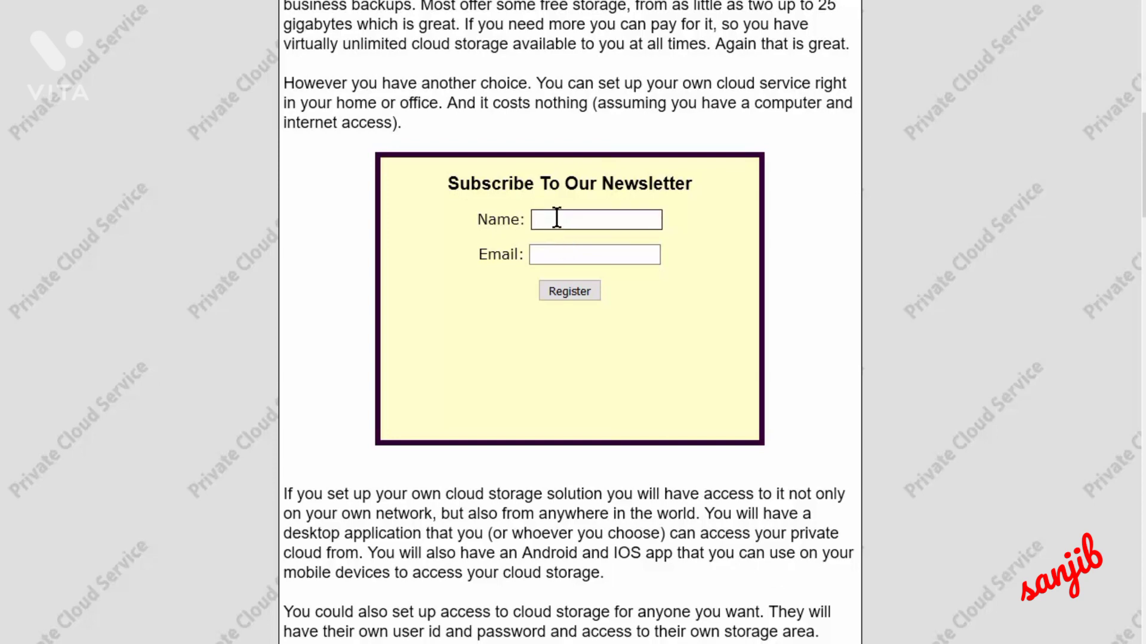
- Submit the newsletter signup form with the subscriber's name and e-mail address, and dismiss the confirmation
{"action": "left_click", "coordinate": [556, 219]}
{"action": "type", "text": "Tim"}
{"action": "key", "text": "Tab"}
{"action": "key", "text": "ctrl+v"}
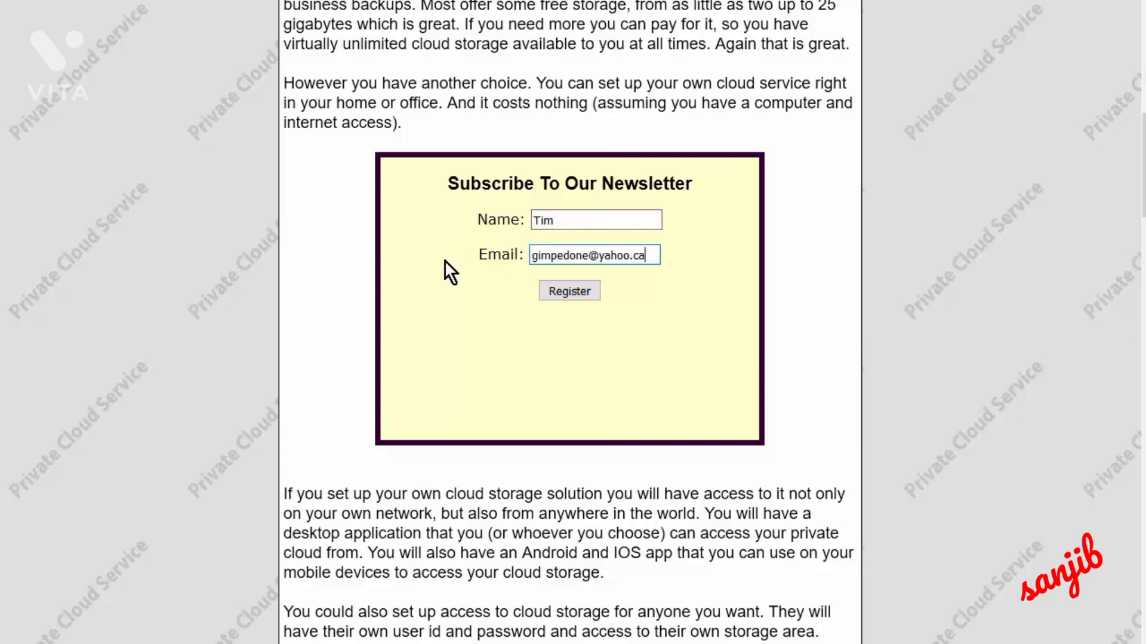
{"action": "left_click", "coordinate": [585, 292]}
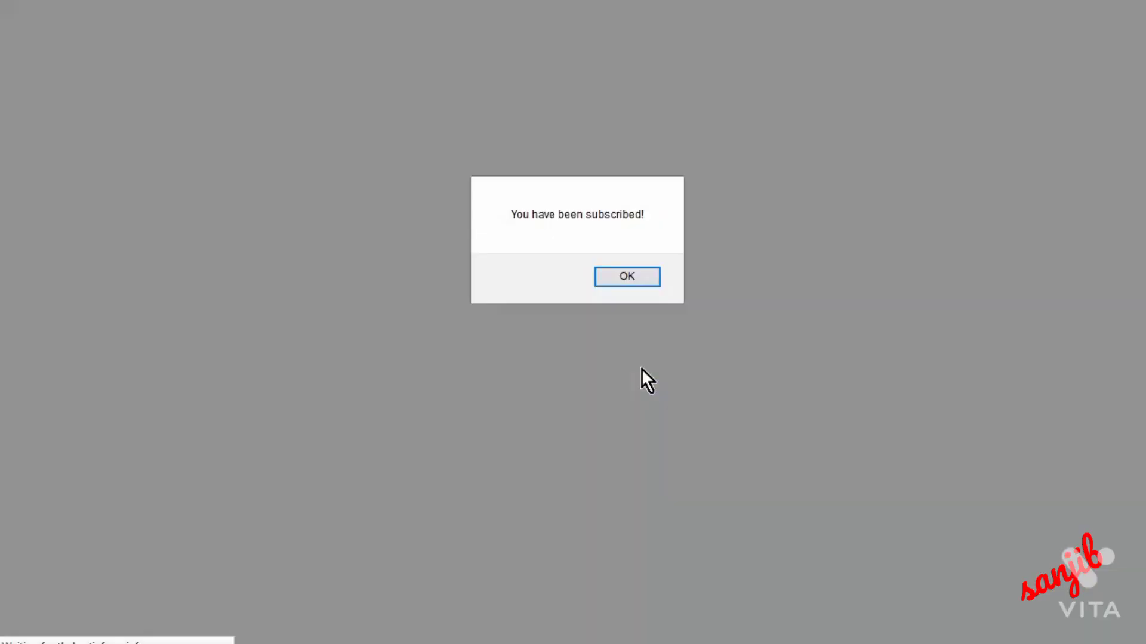
{"action": "left_click", "coordinate": [619, 276]}
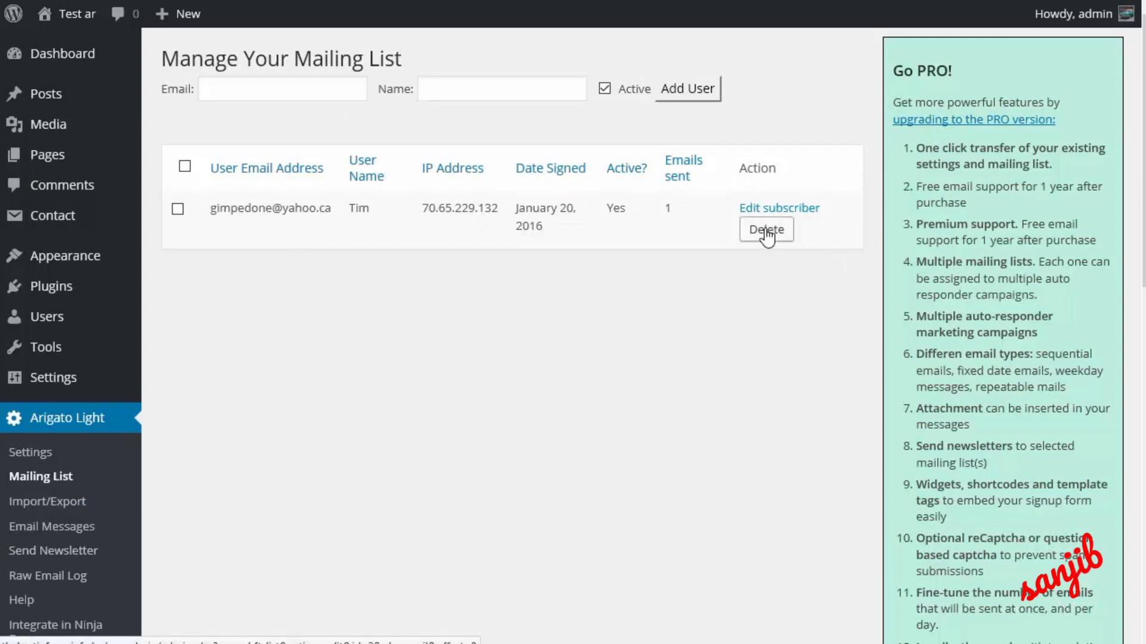
- Check the new subscriber in the Arigato mailing list and open the welcome e-mail in the Yahoo Mail inbox
{"action": "left_click", "coordinate": [812, 210]}
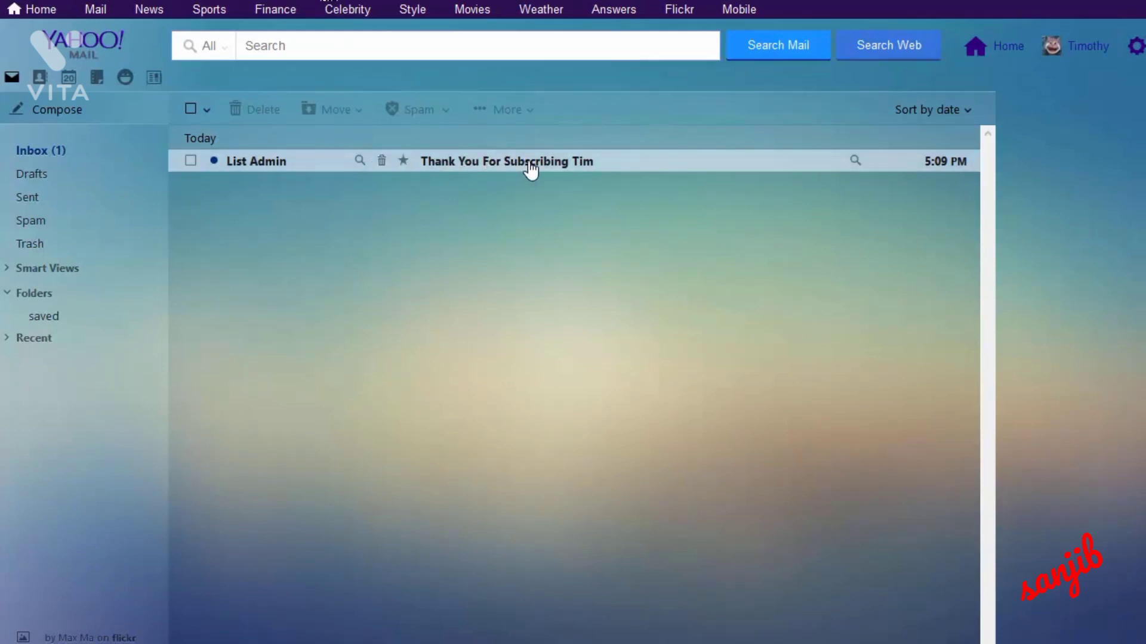
{"action": "left_click", "coordinate": [588, 166]}
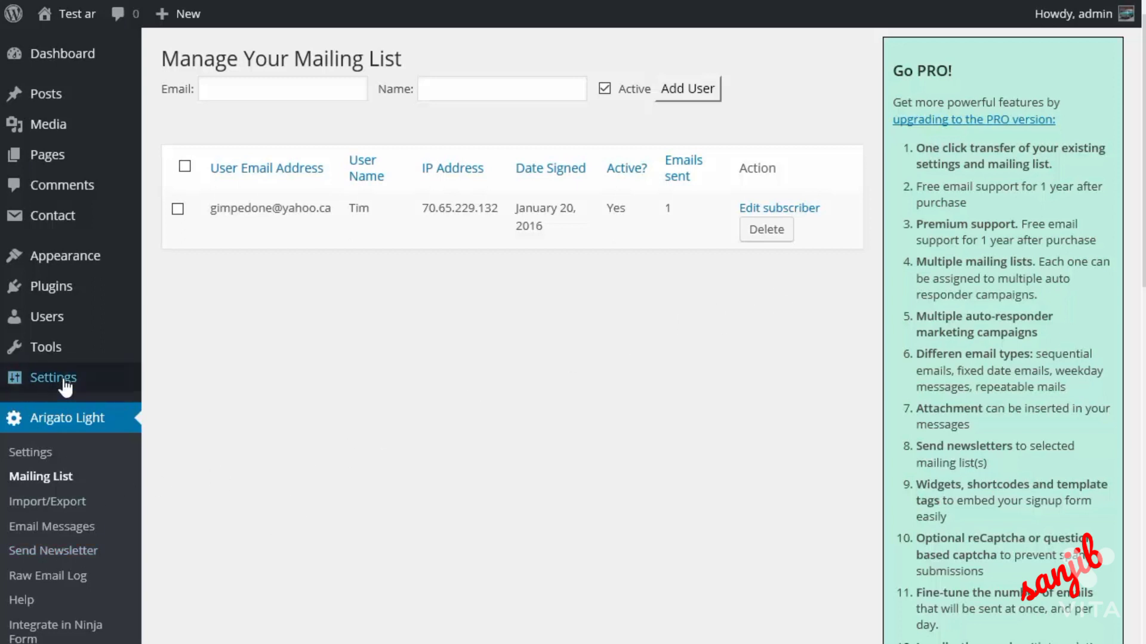
- Review the timezone, date format and time format in WordPress General Settings
{"action": "mouse_move", "coordinate": [65, 386]}
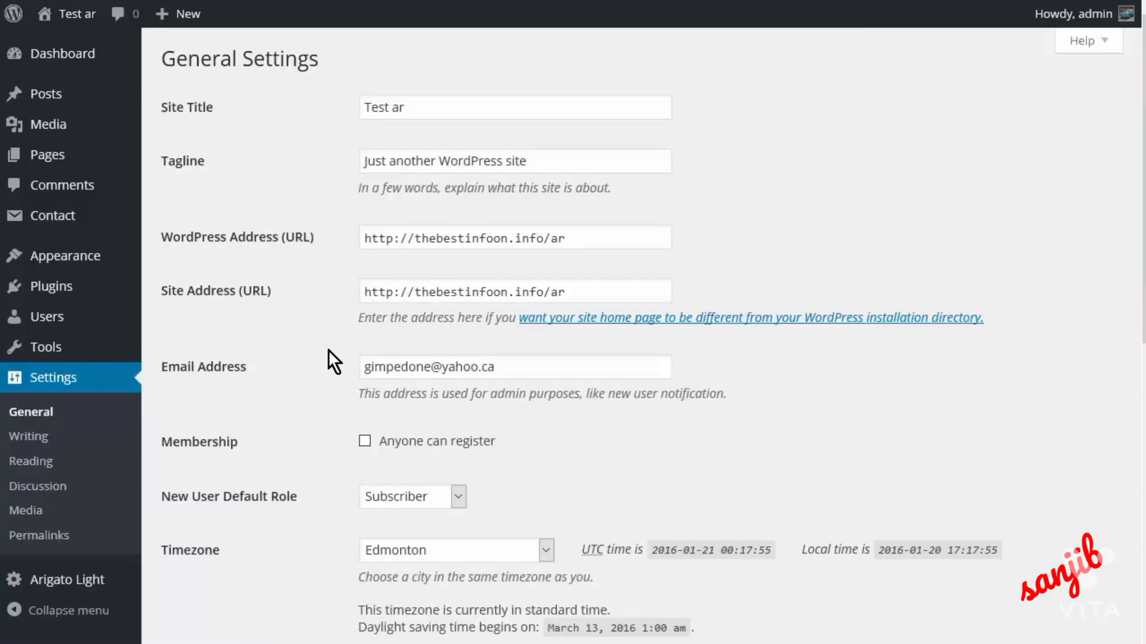
{"action": "scroll", "coordinate": [323, 280], "scroll_direction": "down", "scroll_amount": 4}
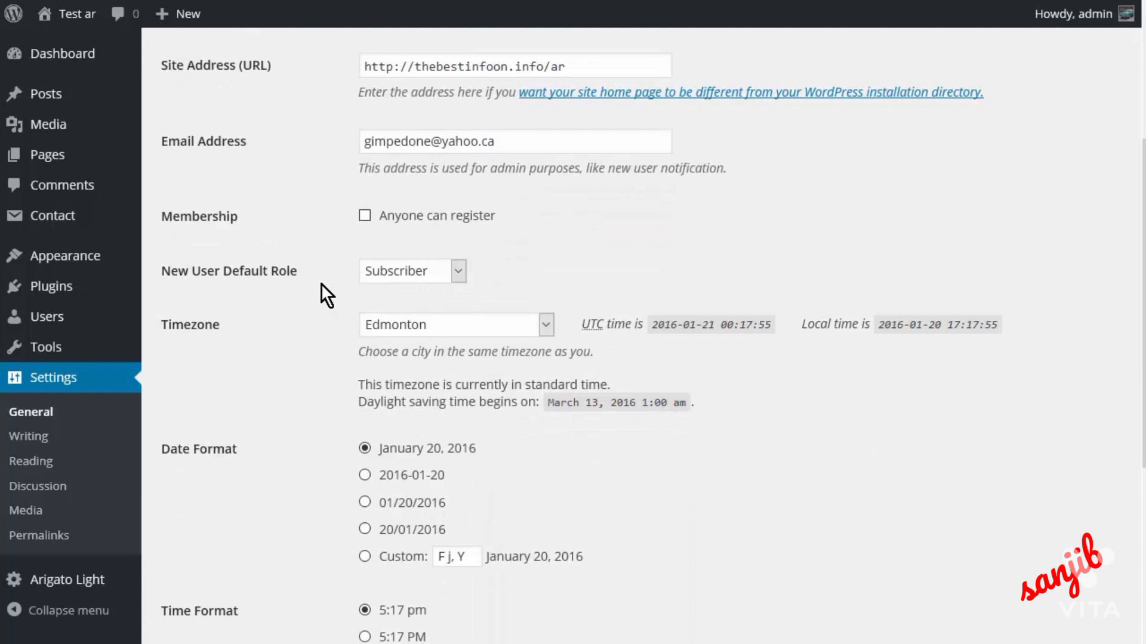
{"action": "scroll", "coordinate": [321, 284], "scroll_direction": "down", "scroll_amount": 2}
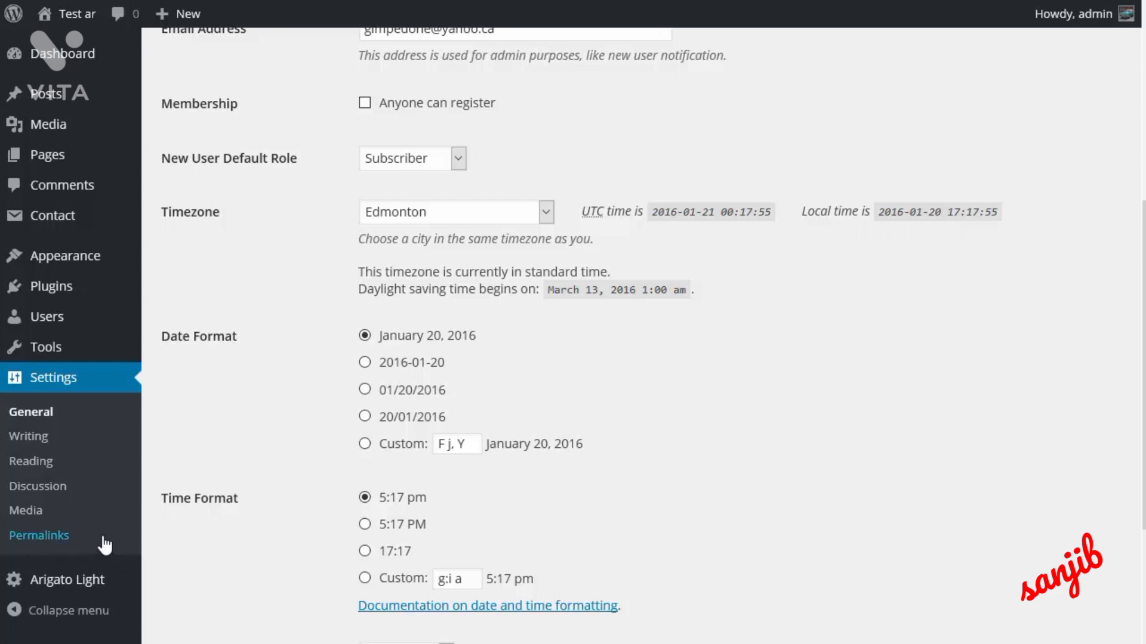
{"action": "scroll", "coordinate": [27, 536], "scroll_direction": "down", "scroll_amount": 3}
- Show Arigato's raw email log for January 20, 2016
{"action": "mouse_move", "coordinate": [76, 597]}
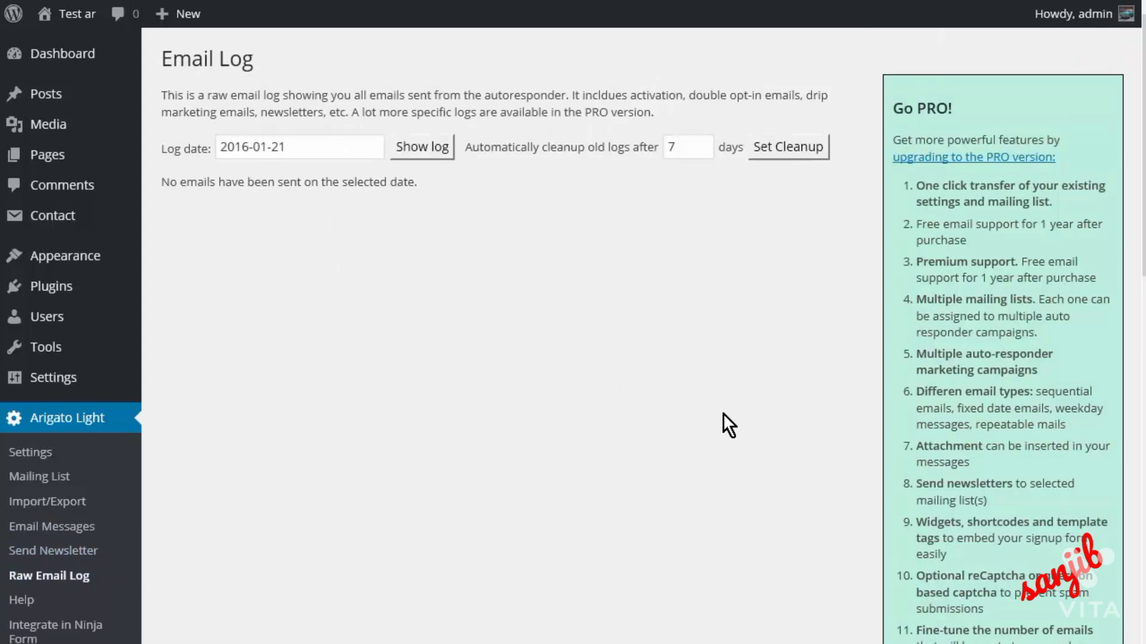
{"action": "left_click", "coordinate": [307, 148]}
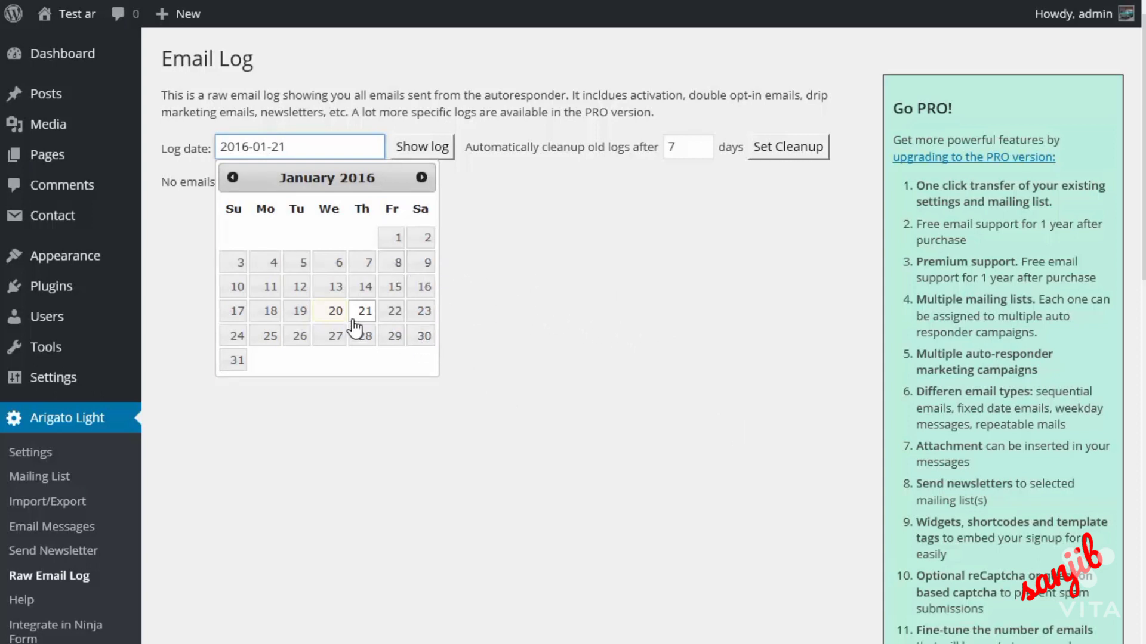
{"action": "left_click", "coordinate": [335, 311]}
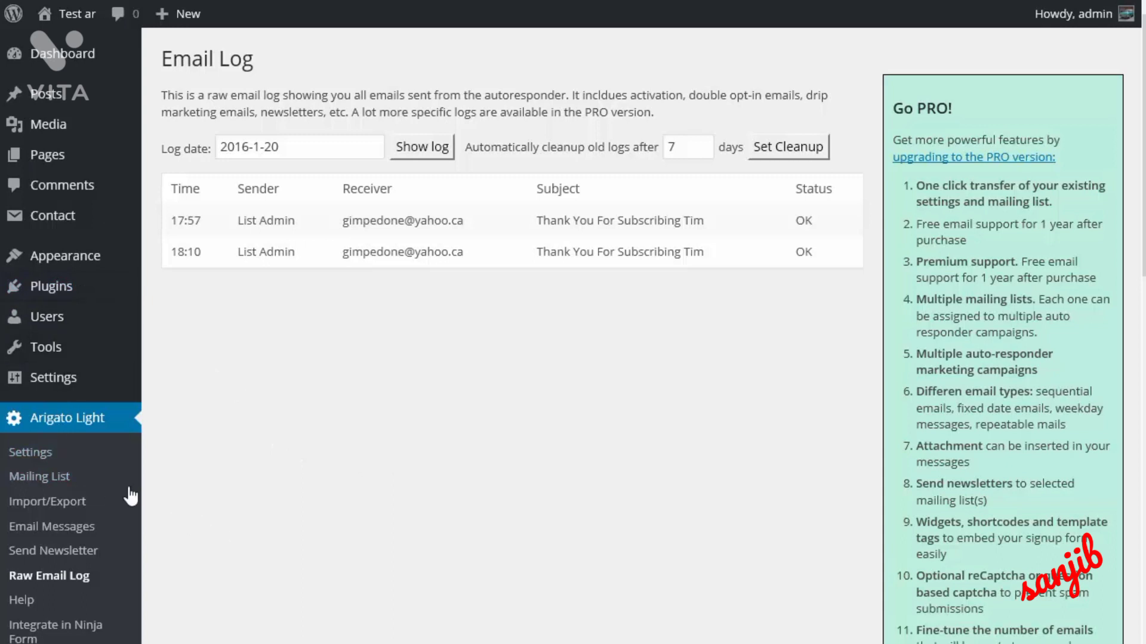
- Copy the shortcode "[bft-int-chk] Subscribe for the mailing list" from Arigato's contact form integration page
{"action": "left_click", "coordinate": [38, 452]}
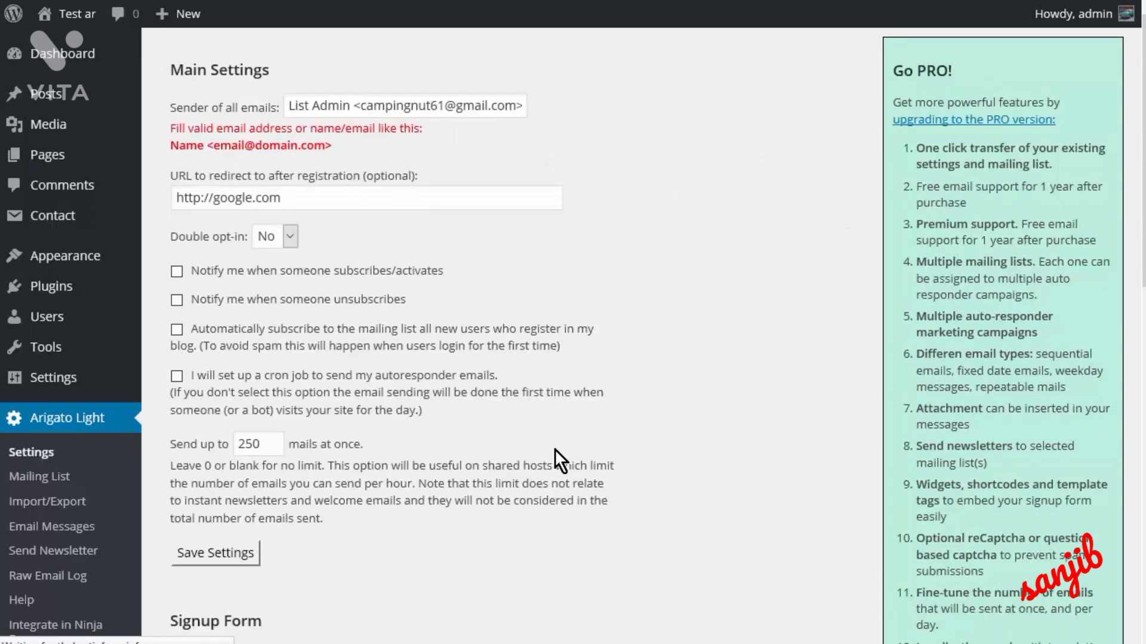
{"action": "scroll", "coordinate": [428, 421], "scroll_direction": "down", "scroll_amount": 10}
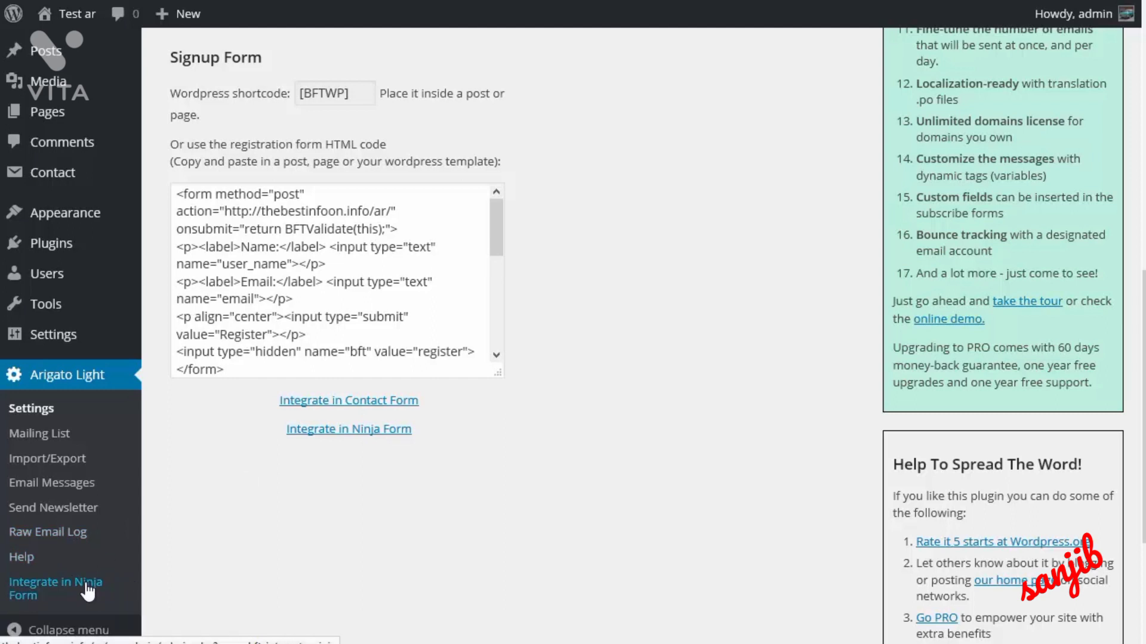
{"action": "left_click", "coordinate": [327, 404]}
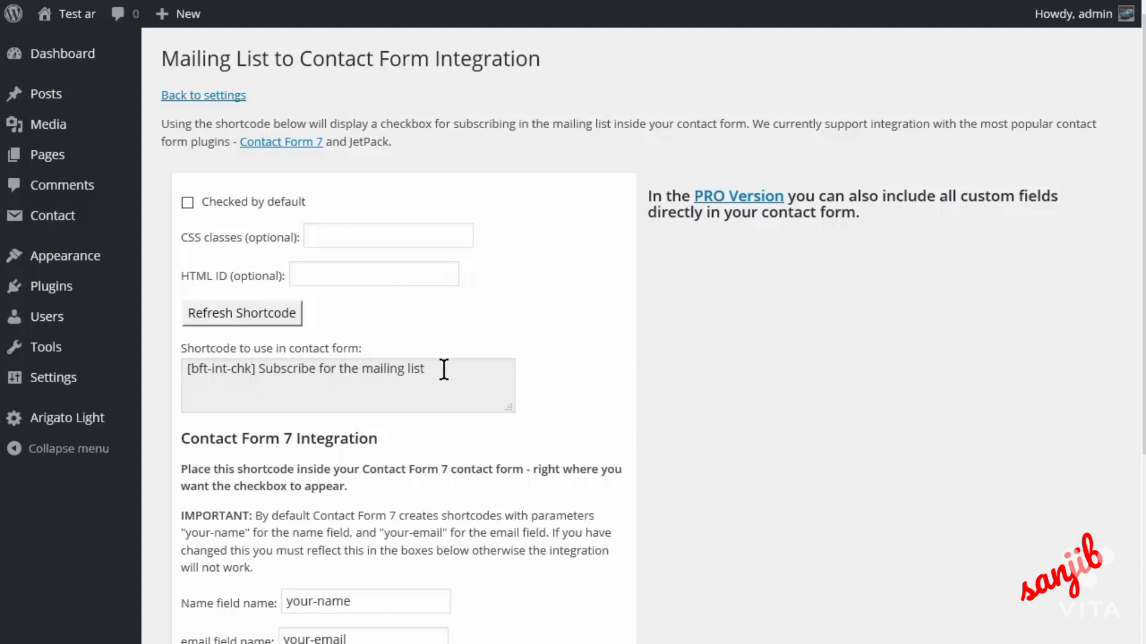
{"action": "left_click_drag", "start_coordinate": [462, 369], "coordinate": [187, 370]}
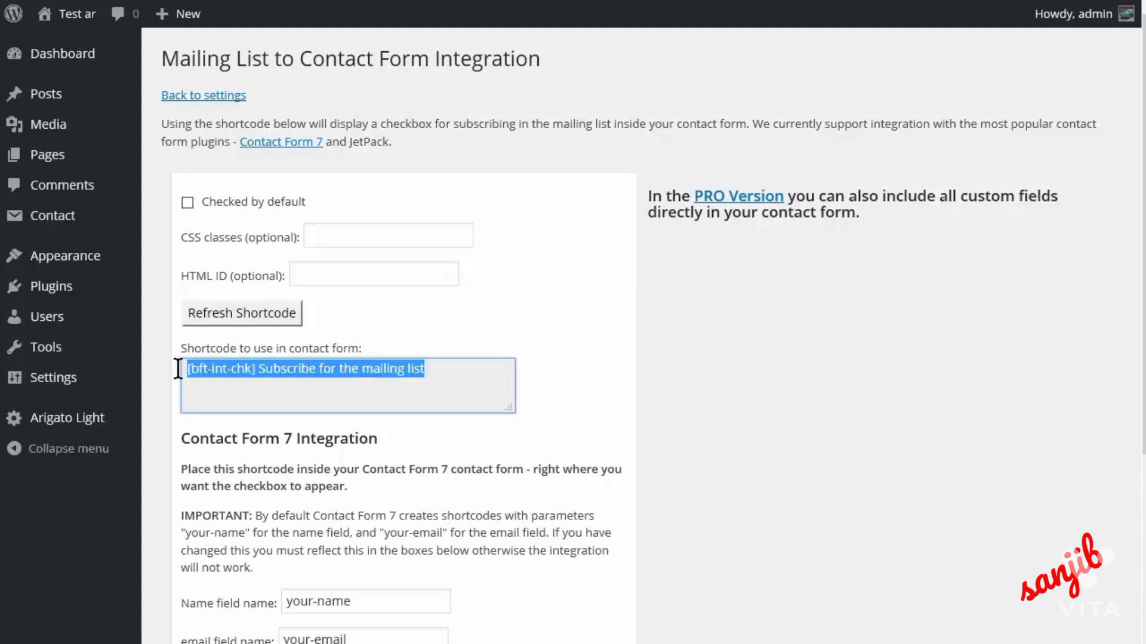
{"action": "right_click", "coordinate": [238, 368]}
{"action": "left_click", "coordinate": [347, 428]}
- Insert the copied mailing list shortcode between the message field and the submit line of Contact form 1, and save the form
{"action": "mouse_move", "coordinate": [48, 380]}
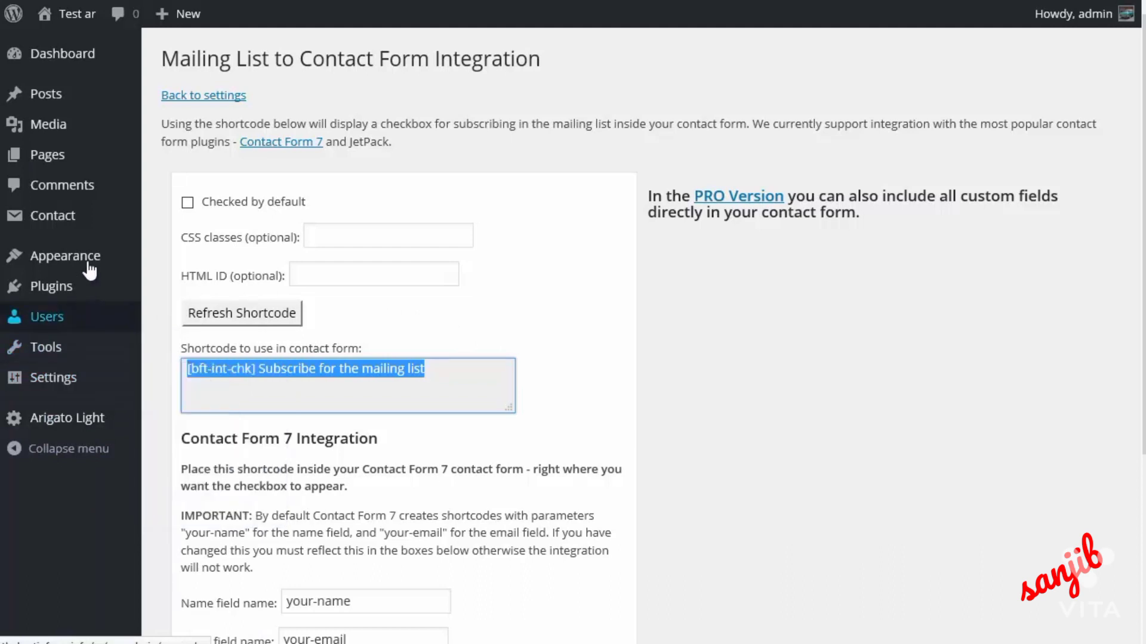
{"action": "mouse_move", "coordinate": [51, 218]}
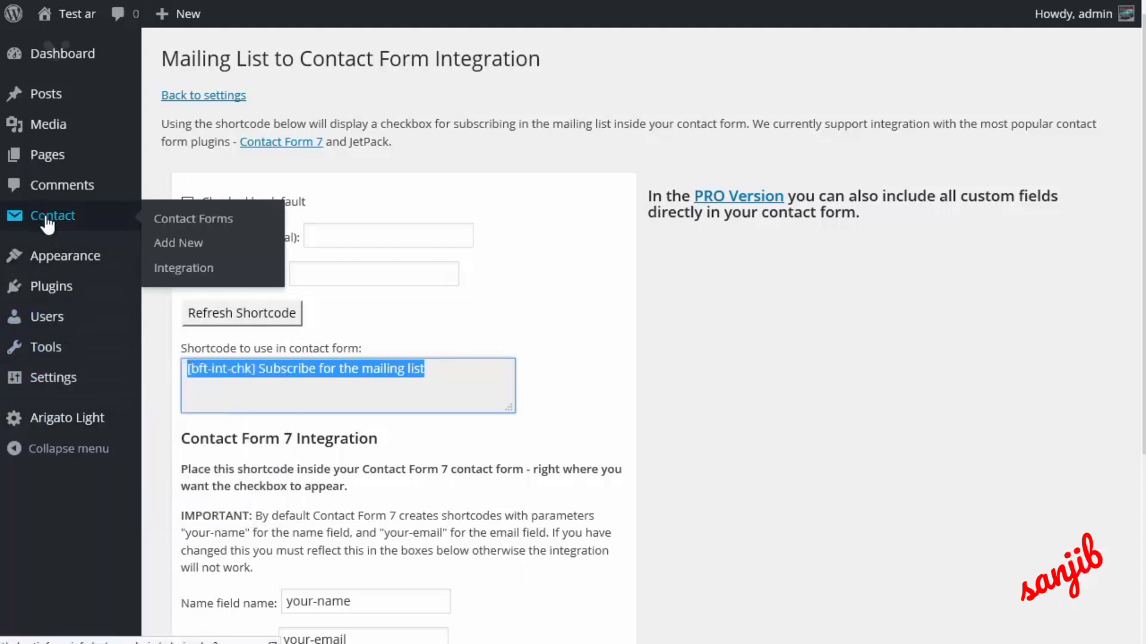
{"action": "left_click", "coordinate": [179, 221]}
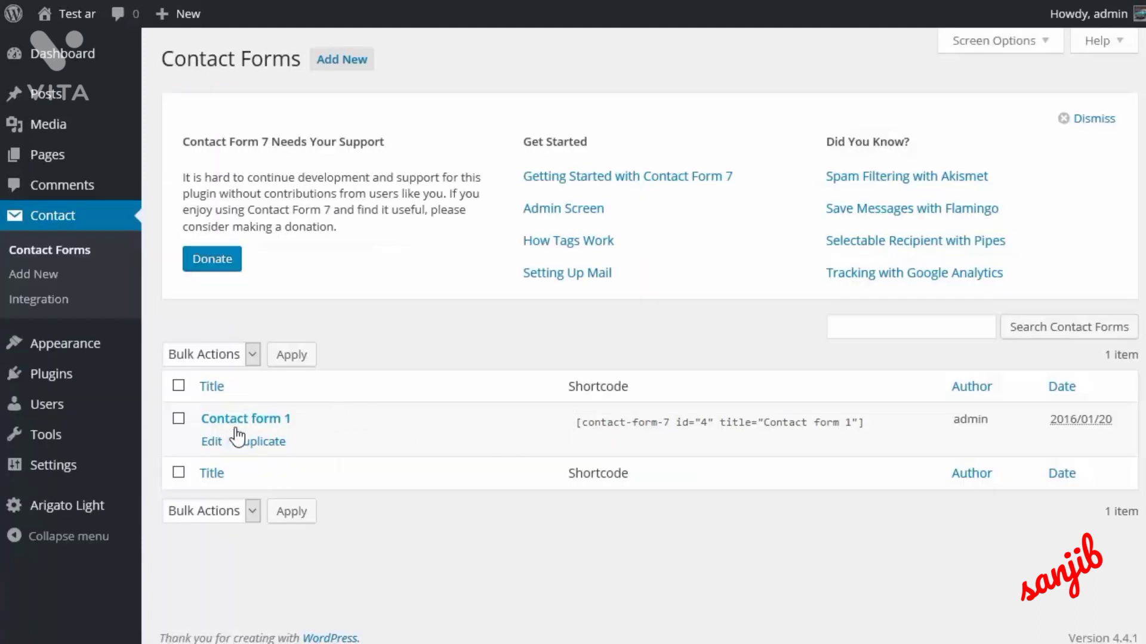
{"action": "left_click", "coordinate": [211, 441]}
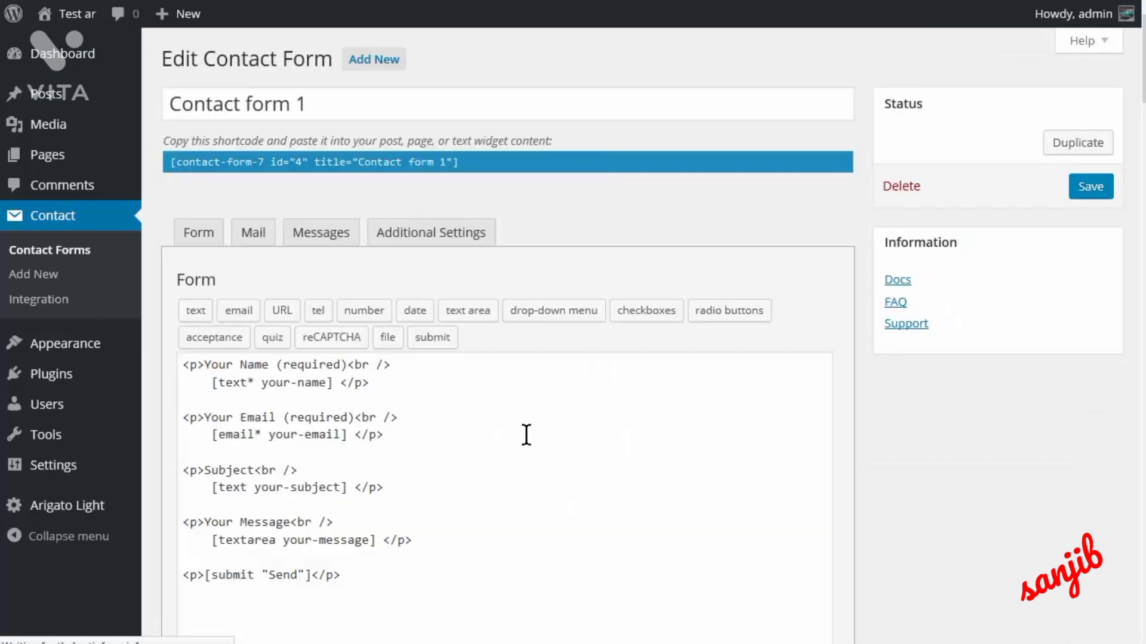
{"action": "scroll", "coordinate": [448, 521], "scroll_direction": "down", "scroll_amount": 4}
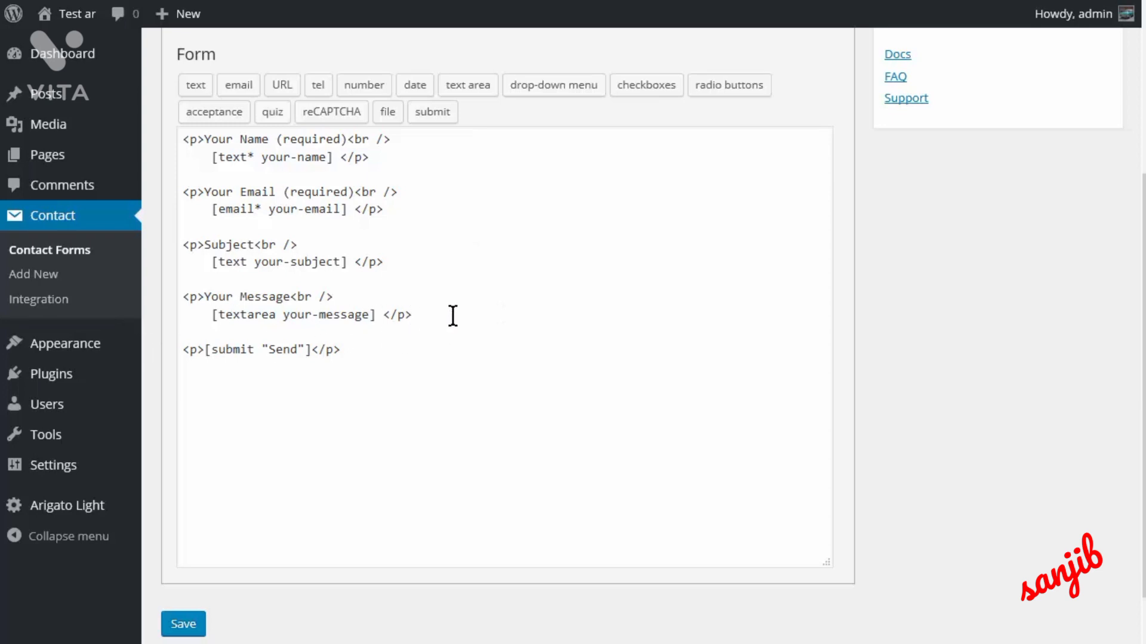
{"action": "left_click", "coordinate": [421, 316]}
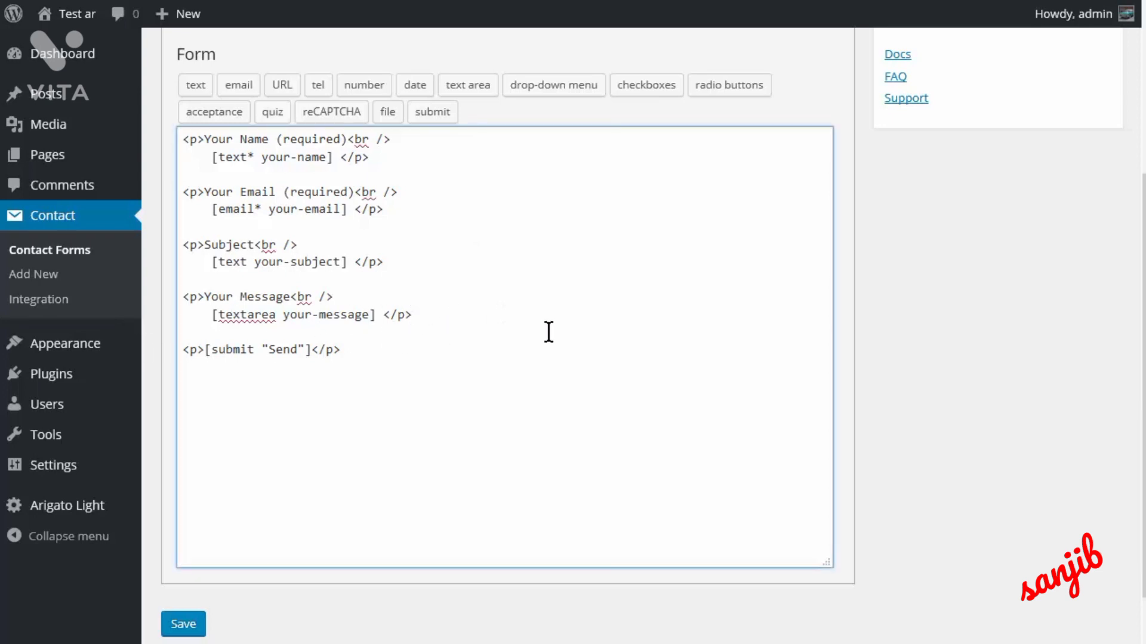
{"action": "key", "text": "Return"}
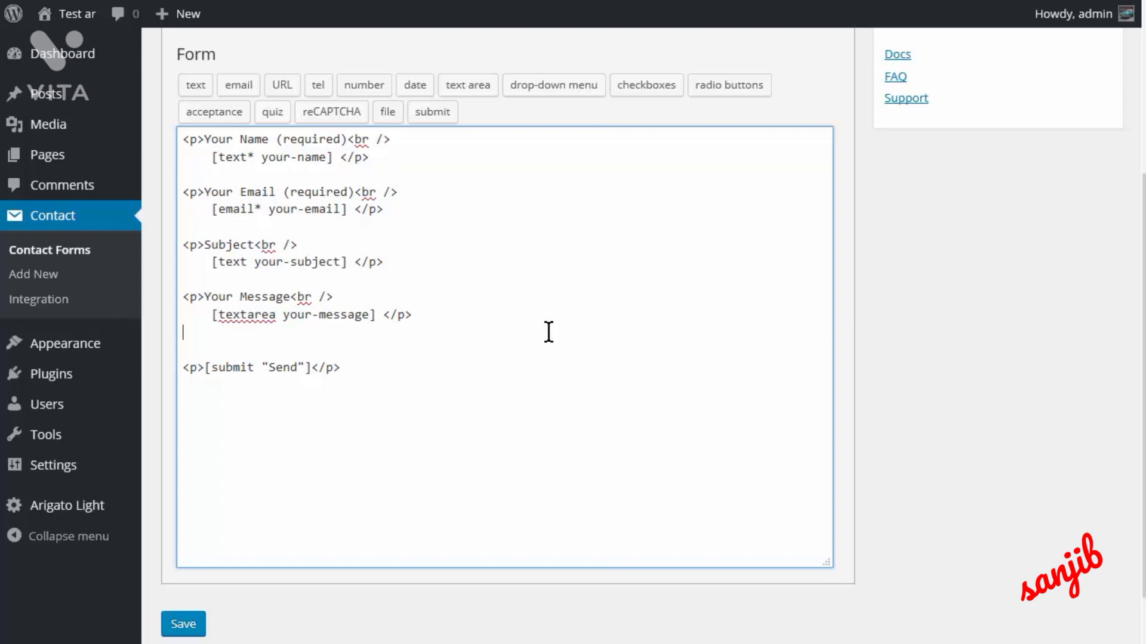
{"action": "key", "text": "Return"}
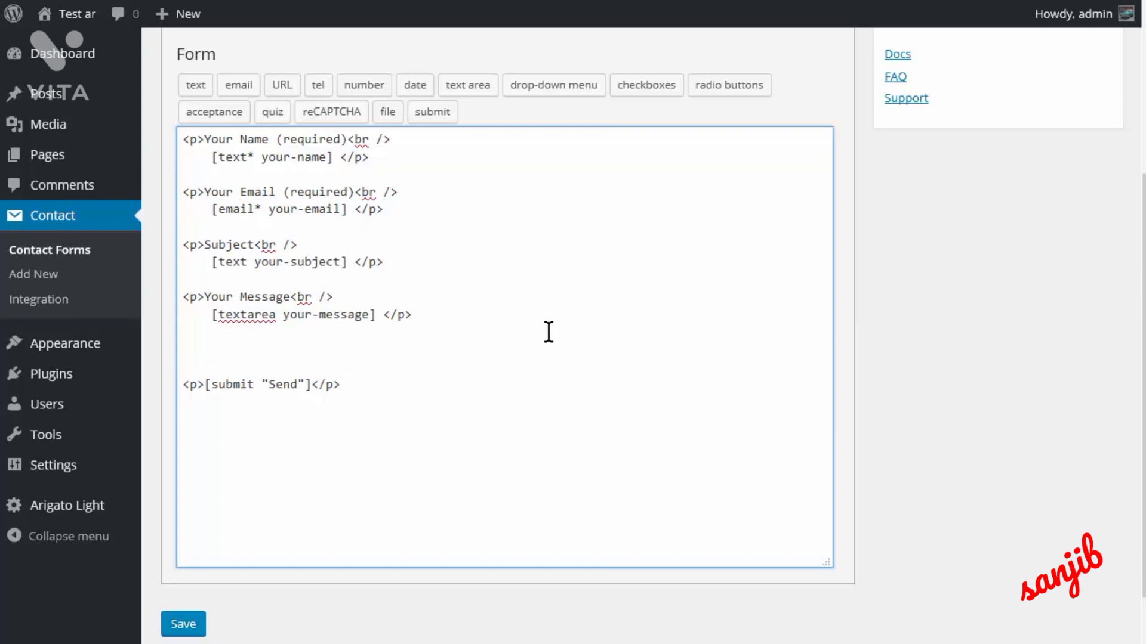
{"action": "key", "text": "ctrl+v"}
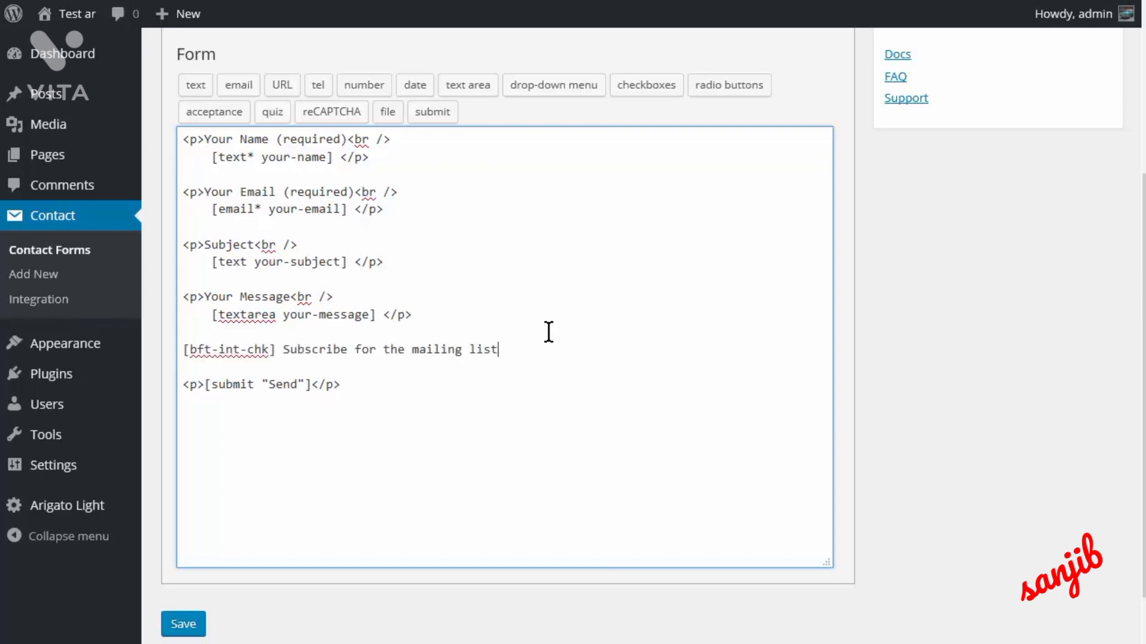
{"action": "scroll", "coordinate": [564, 328], "scroll_direction": "down", "scroll_amount": 1}
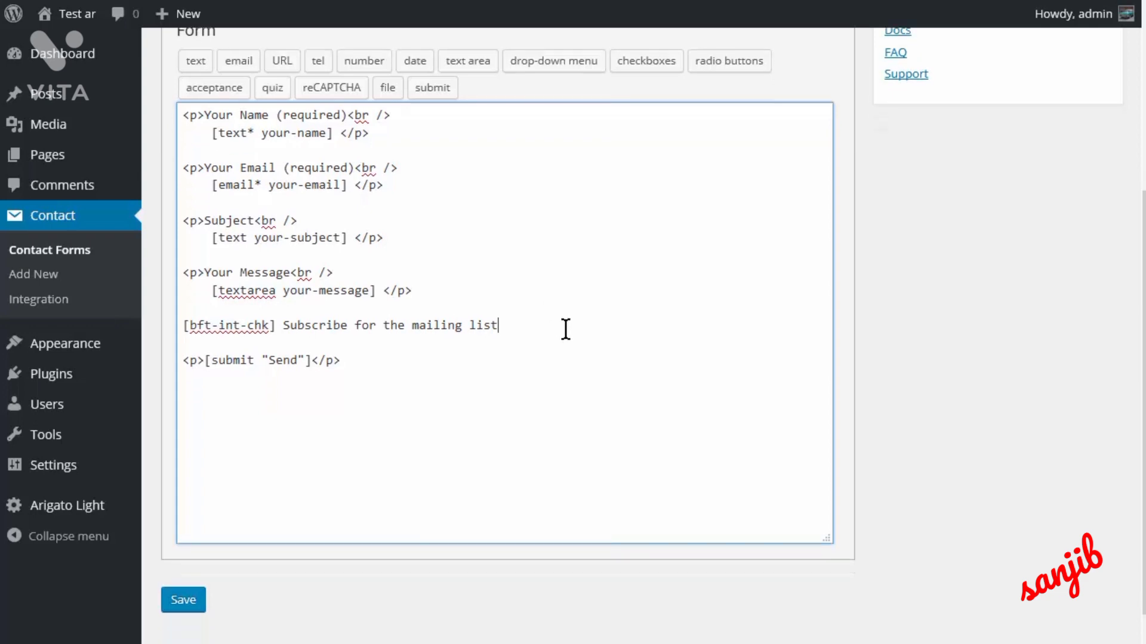
{"action": "left_click", "coordinate": [189, 566]}
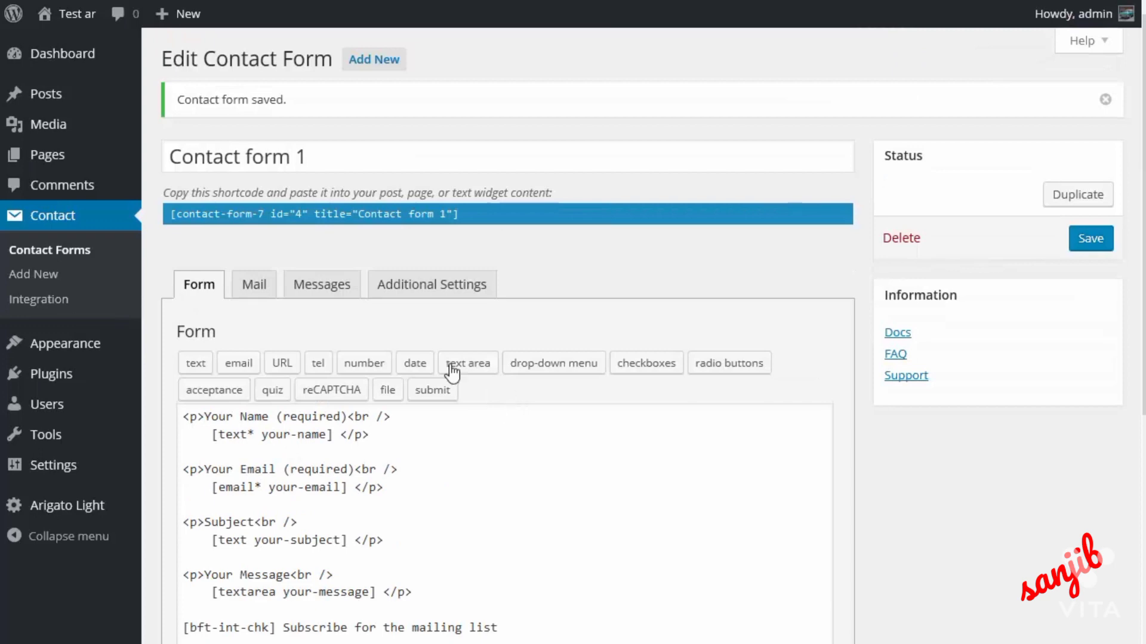
- Check the saved form code and copy the shortcode of Contact form 1
{"action": "scroll", "coordinate": [560, 206], "scroll_direction": "down", "scroll_amount": 5}
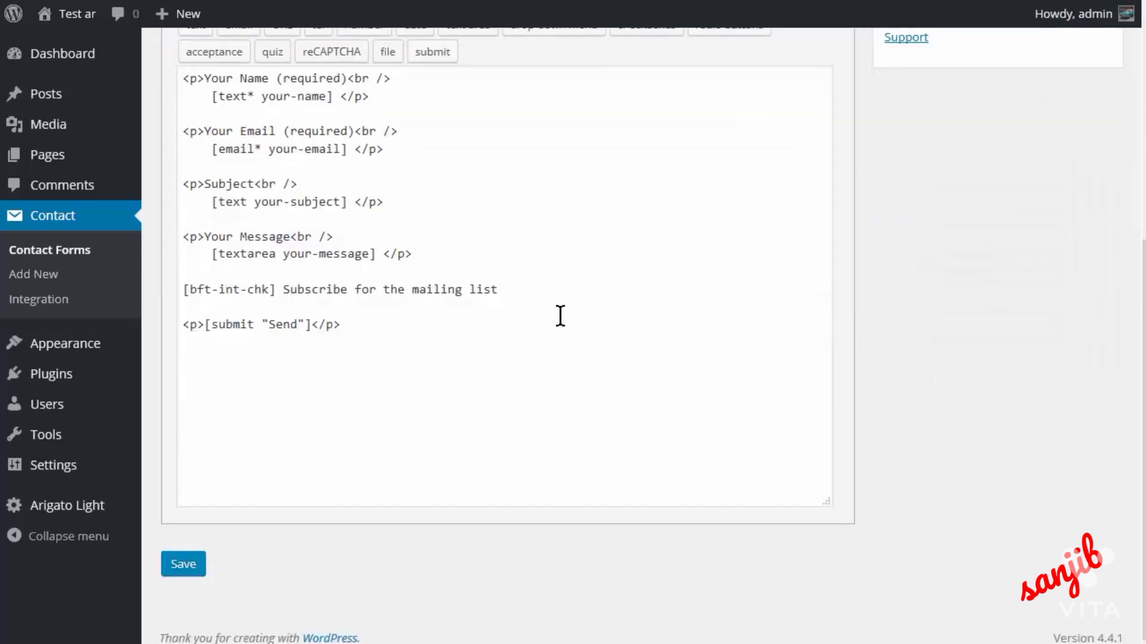
{"action": "scroll", "coordinate": [560, 317], "scroll_direction": "up", "scroll_amount": 5}
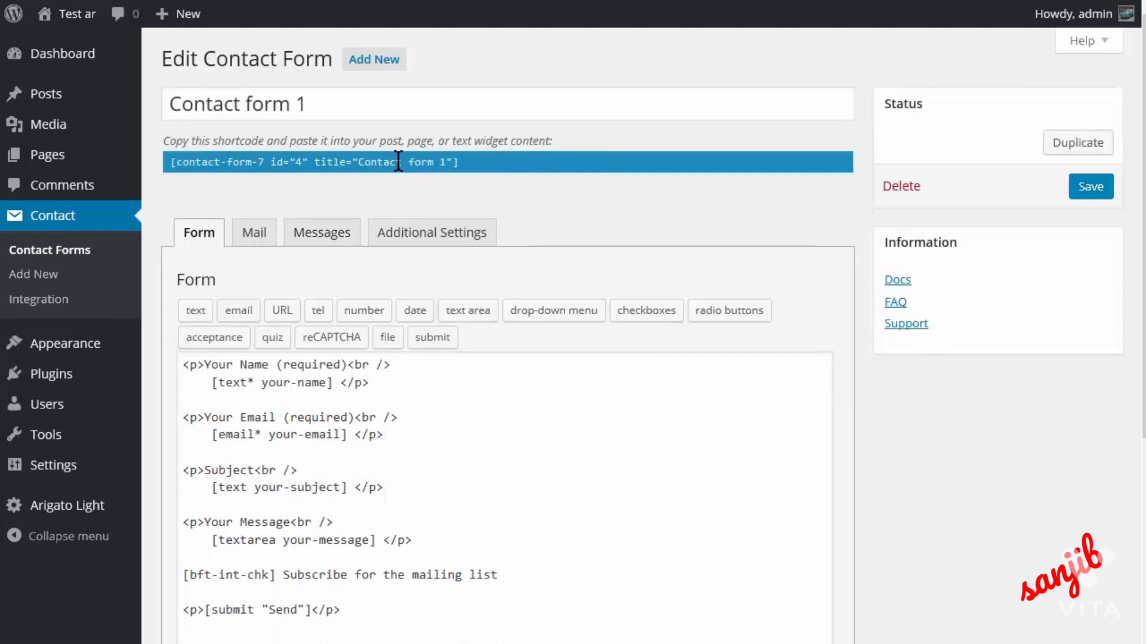
{"action": "right_click", "coordinate": [398, 161]}
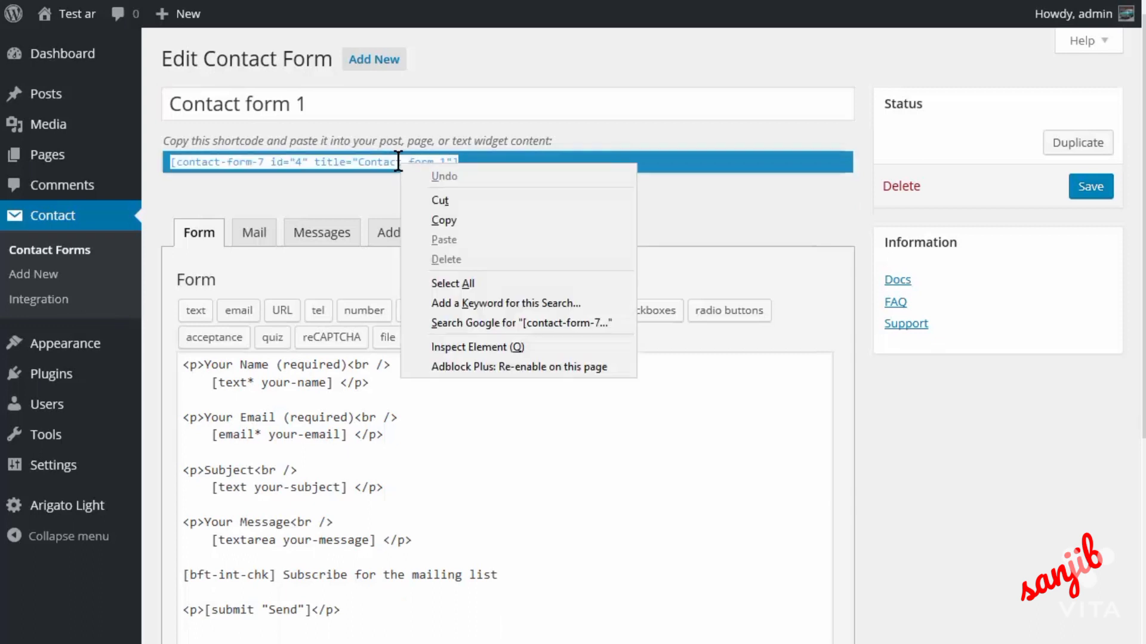
{"action": "left_click", "coordinate": [467, 218]}
- Paste the Contact form 1 shortcode on a new line after the first paragraph of Sample Page, and update the page
{"action": "mouse_move", "coordinate": [34, 158]}
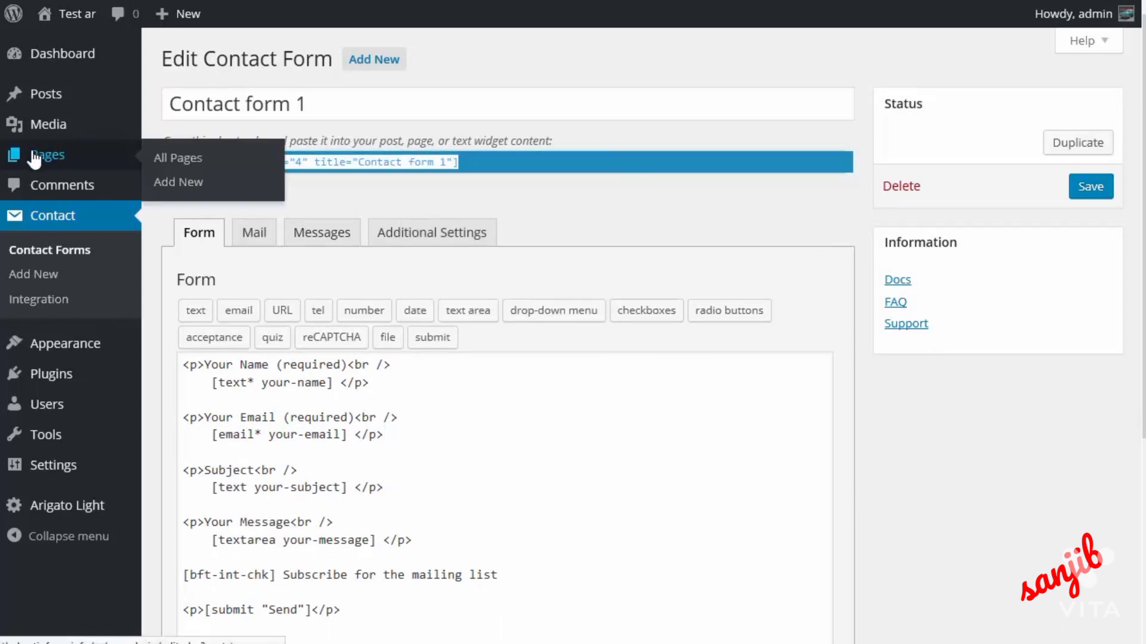
{"action": "left_click", "coordinate": [176, 158]}
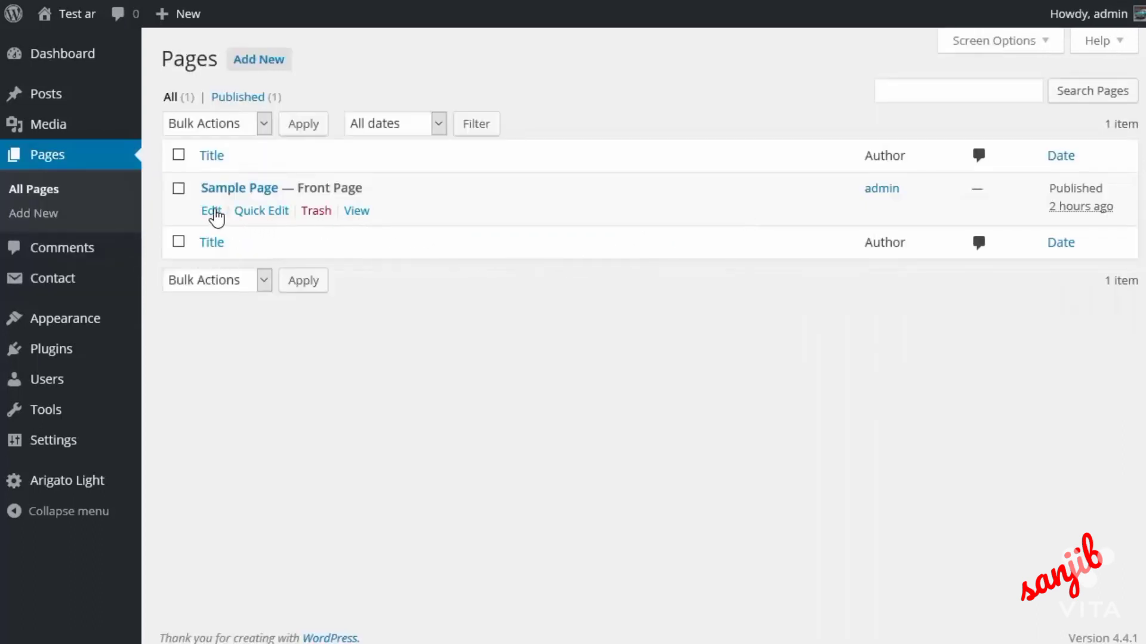
{"action": "left_click", "coordinate": [212, 213]}
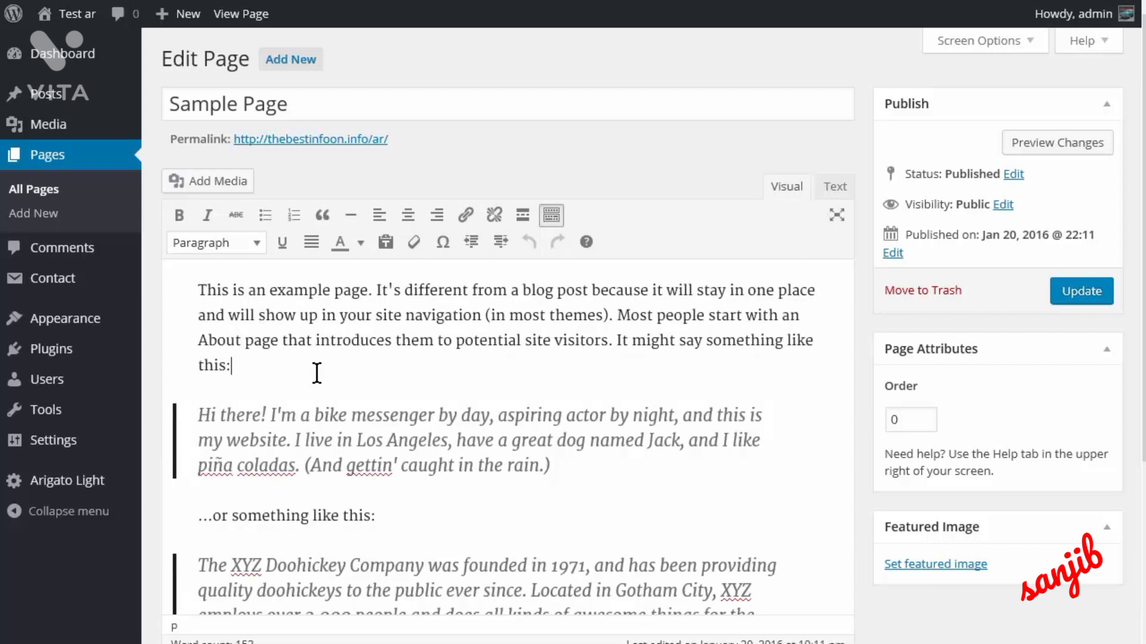
{"action": "key", "text": "Return"}
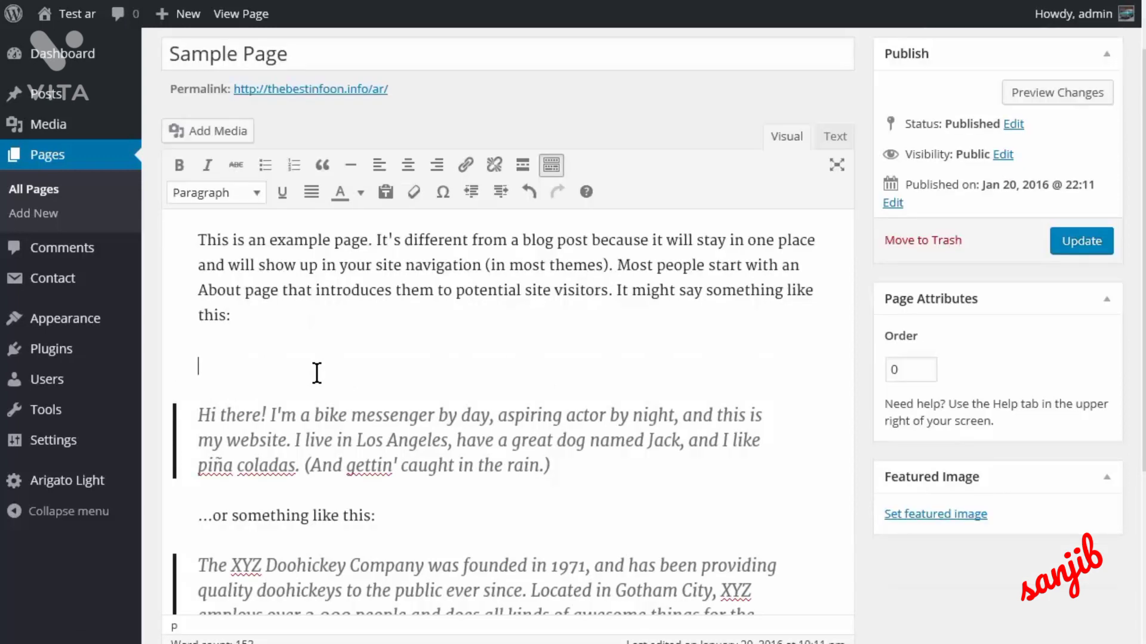
{"action": "key", "text": "ctrl+v"}
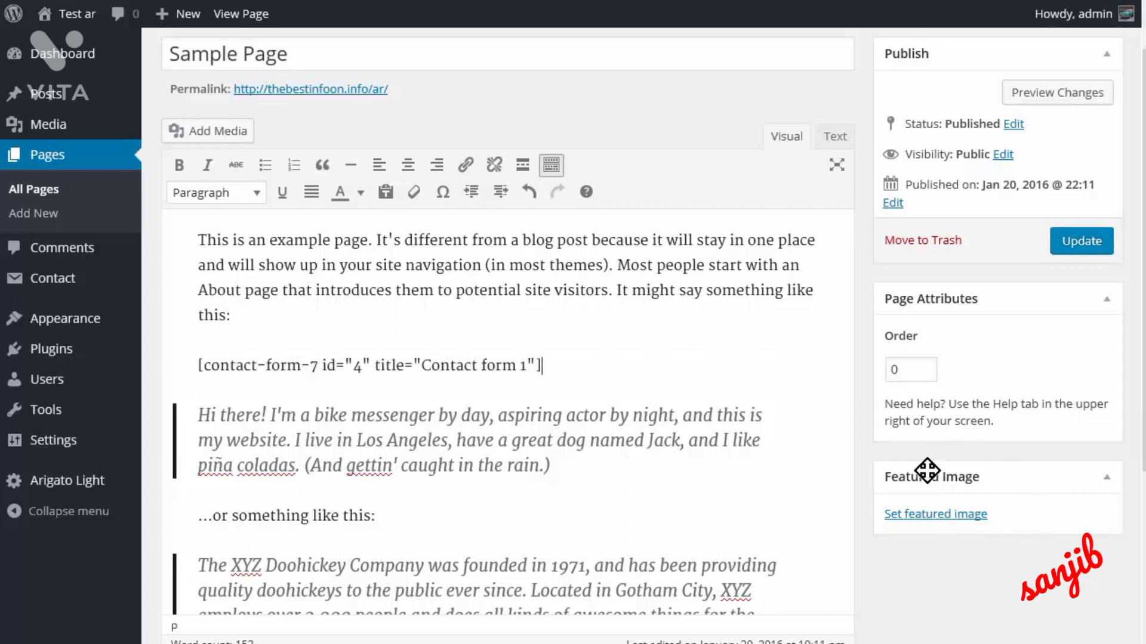
{"action": "left_click", "coordinate": [1074, 241]}
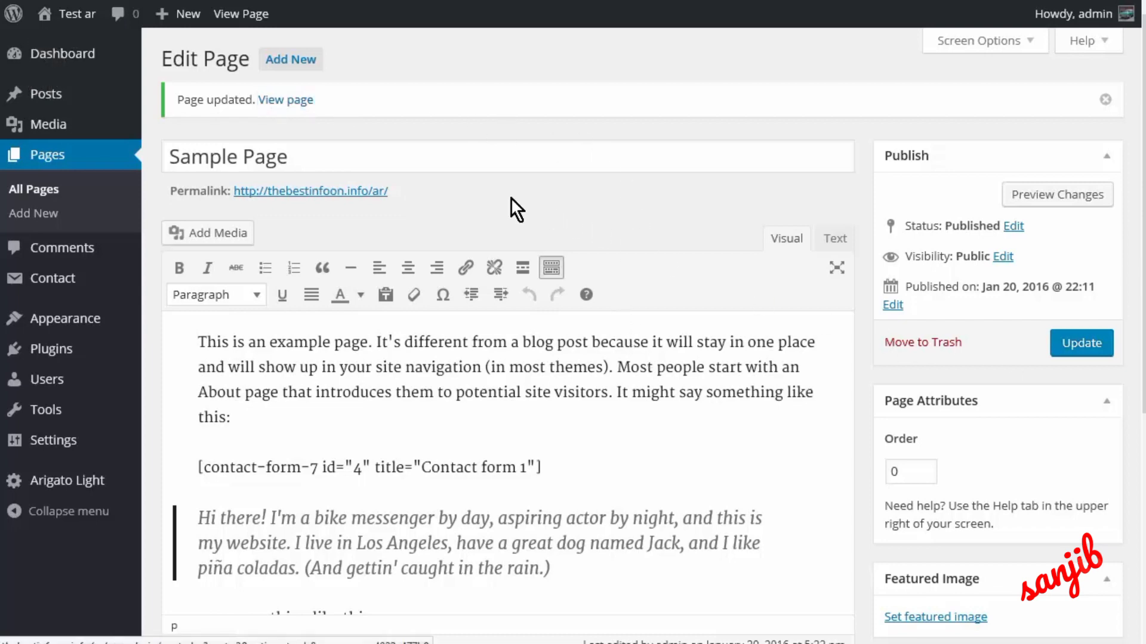
- Examine the published Sample Page, checking the embedded contact form's fields and its mailing list subscription checkbox
{"action": "scroll", "coordinate": [610, 253], "scroll_direction": "down", "scroll_amount": 6}
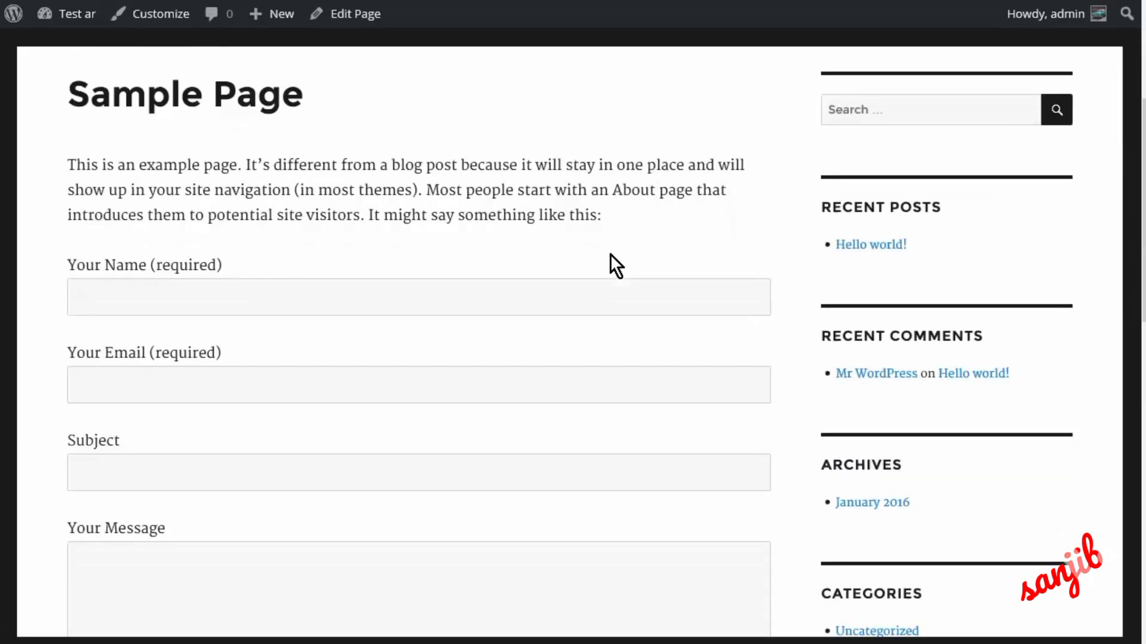
{"action": "scroll", "coordinate": [610, 257], "scroll_direction": "down", "scroll_amount": 5}
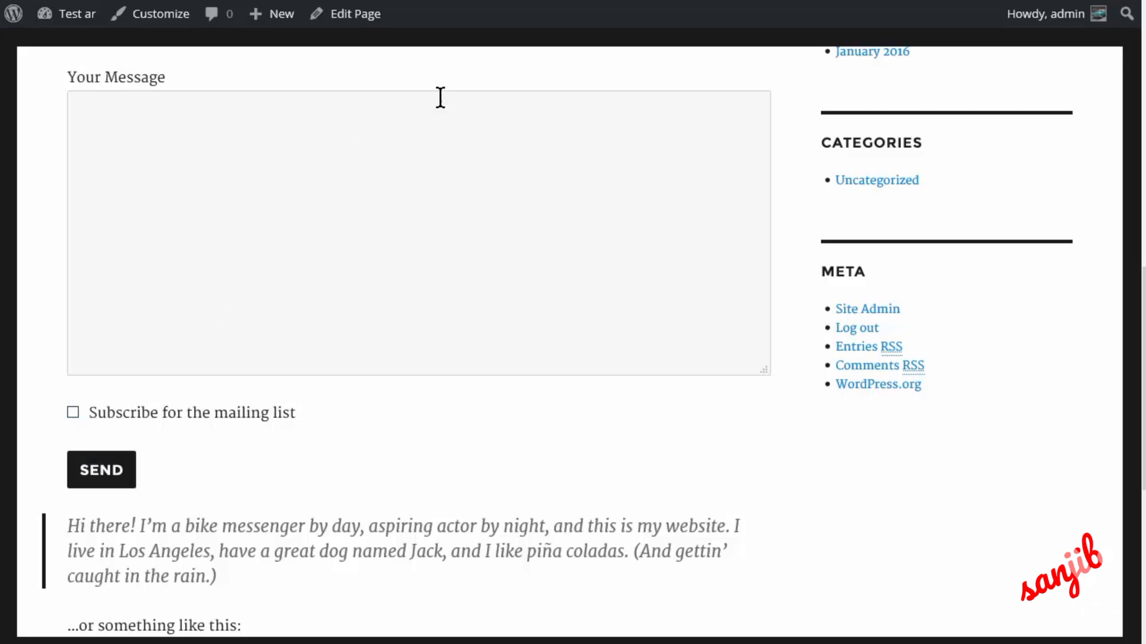
{"action": "scroll", "coordinate": [679, 242], "scroll_direction": "down", "scroll_amount": 2}
{"action": "scroll", "coordinate": [691, 256], "scroll_direction": "down", "scroll_amount": 3}
{"action": "scroll", "coordinate": [692, 254], "scroll_direction": "up", "scroll_amount": 15}
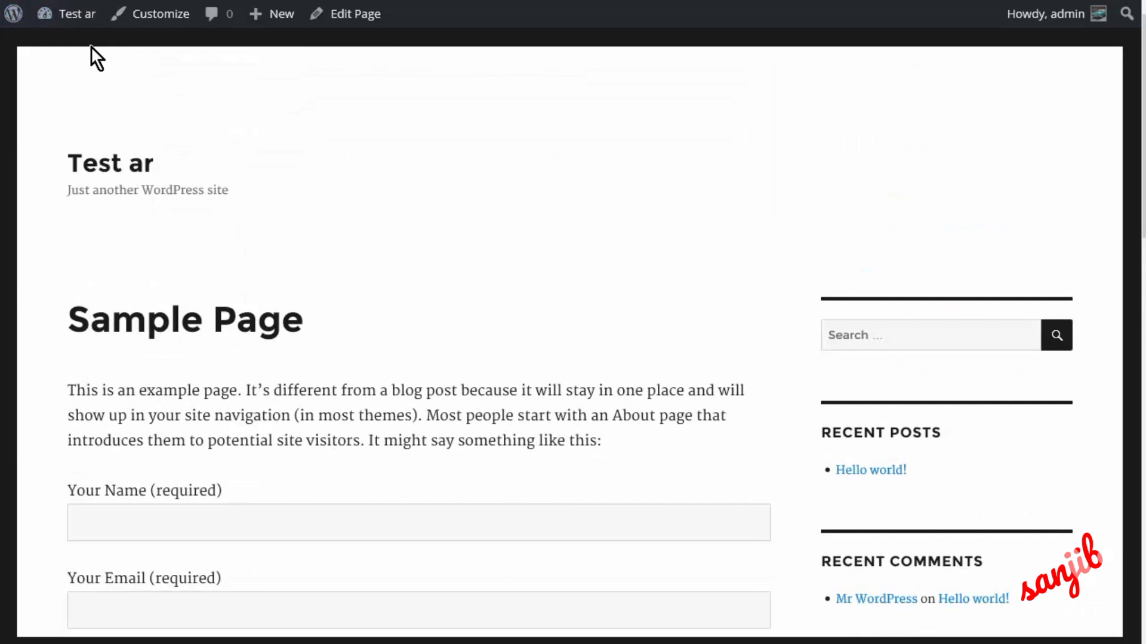
- Return to the site's admin dashboard and open the Arigato Light mailing list
{"action": "mouse_move", "coordinate": [47, 15]}
{"action": "left_click", "coordinate": [63, 45]}
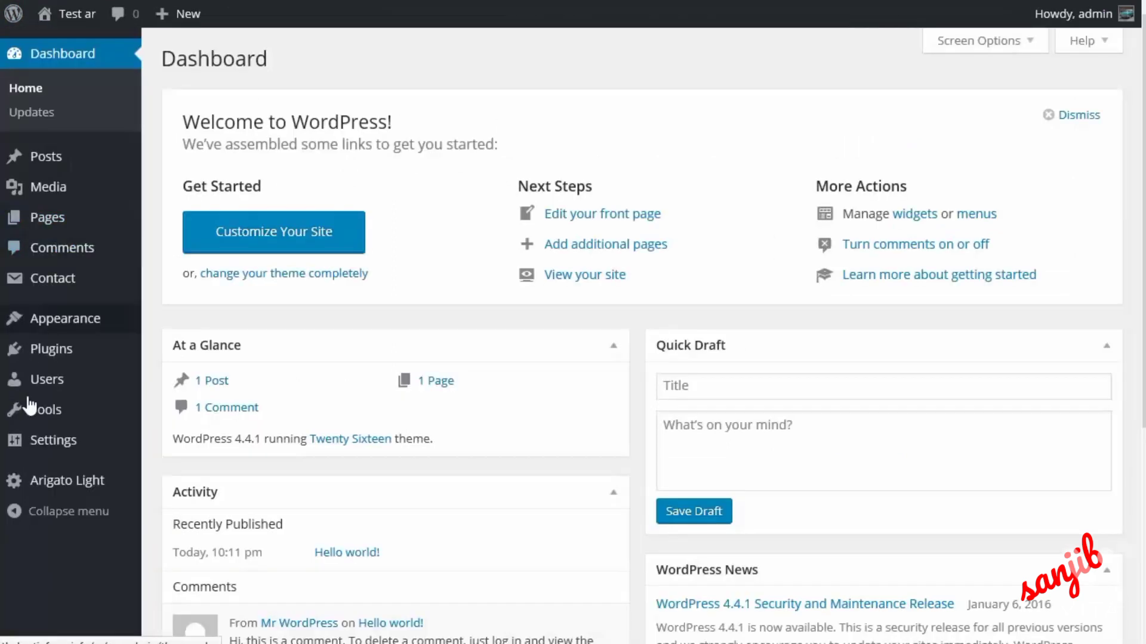
{"action": "mouse_move", "coordinate": [53, 491]}
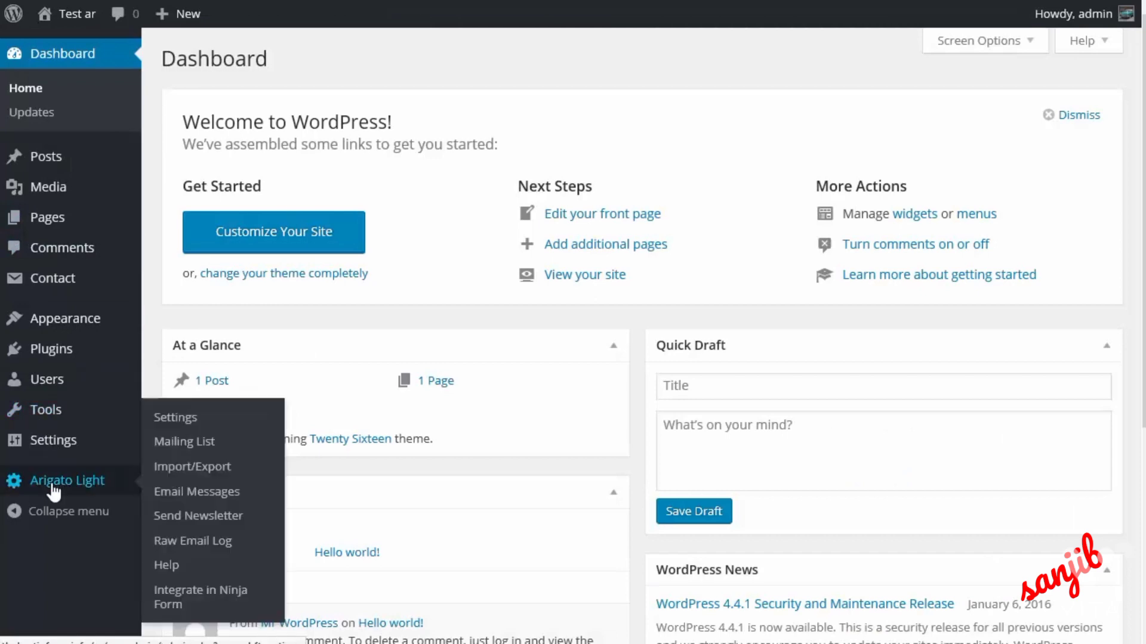
{"action": "left_click", "coordinate": [180, 445]}
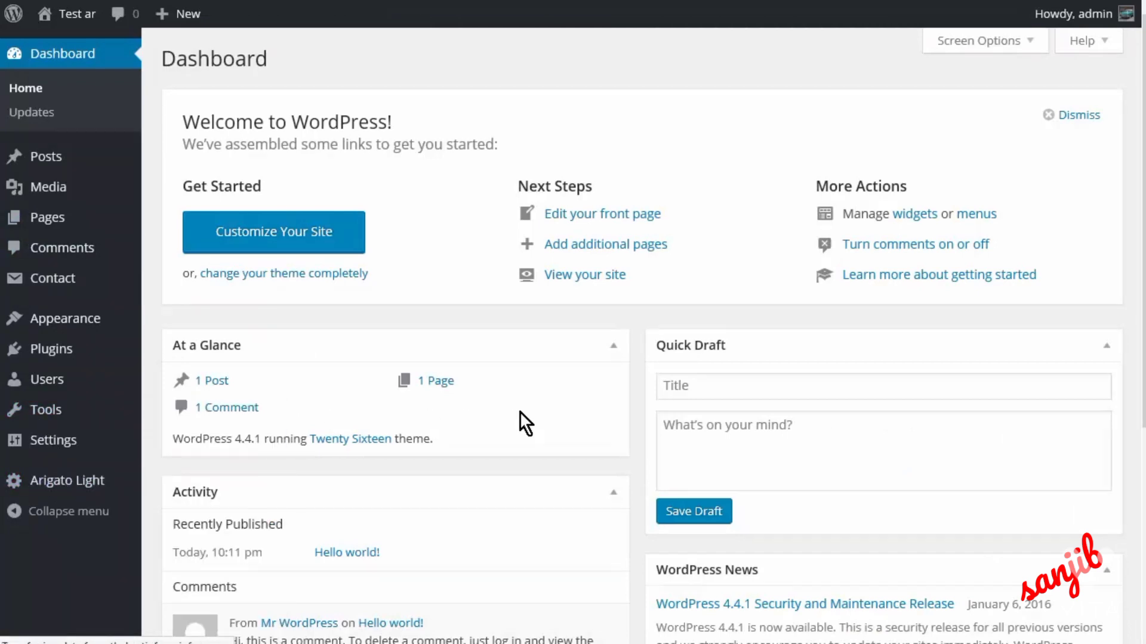